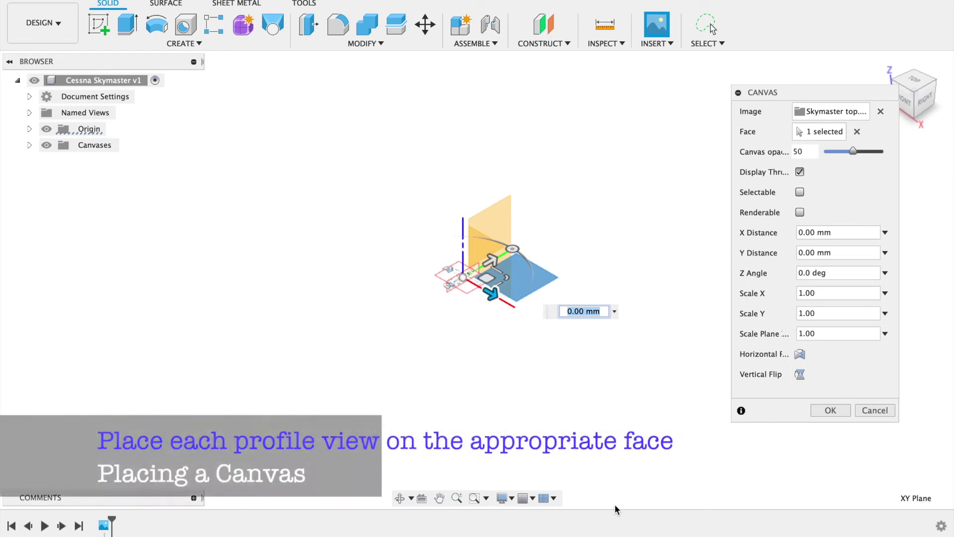
Step: Confirm the top canvas on XY, then insert Skymaster front.png as a canvas on the XZ plane
left_click(830, 410)
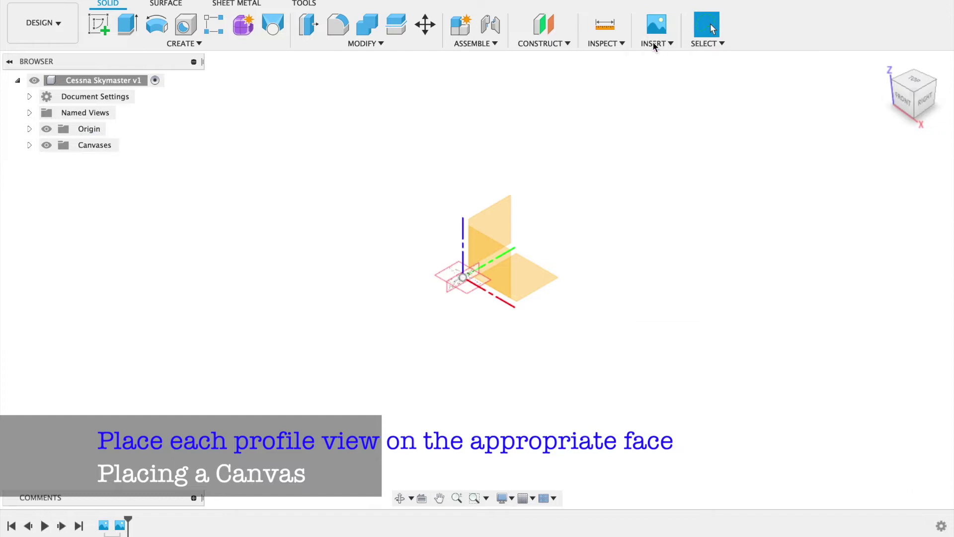
left_click(663, 46)
left_click(672, 85)
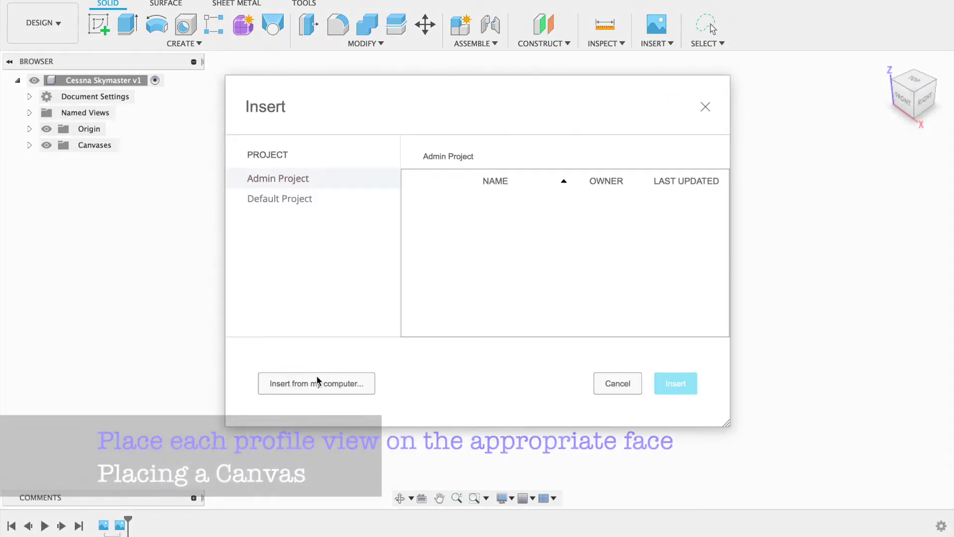
left_click(318, 383)
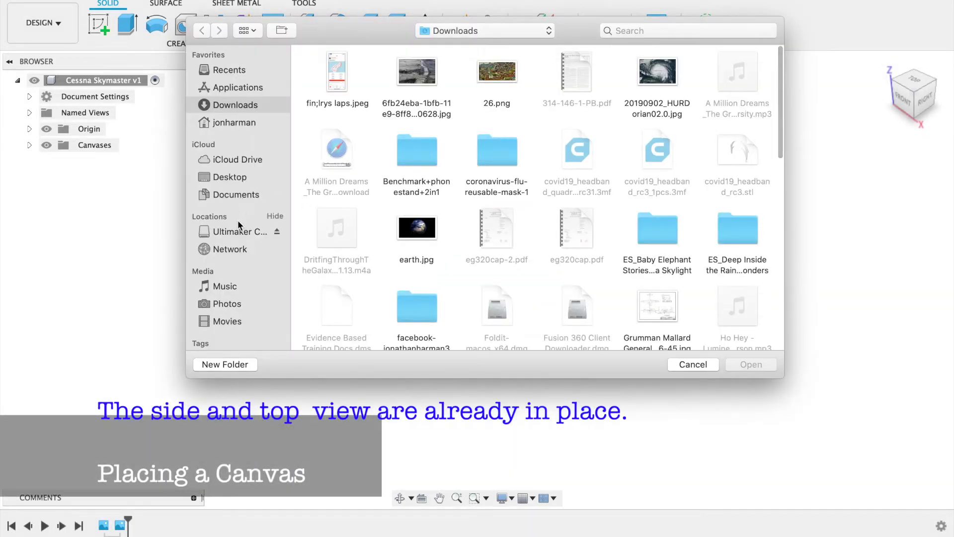
left_click(238, 178)
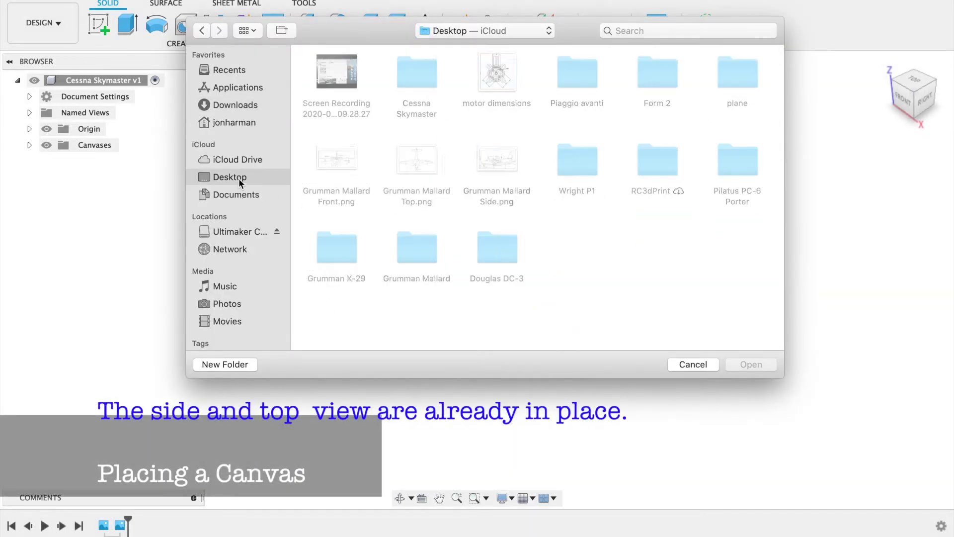
double_click(409, 87)
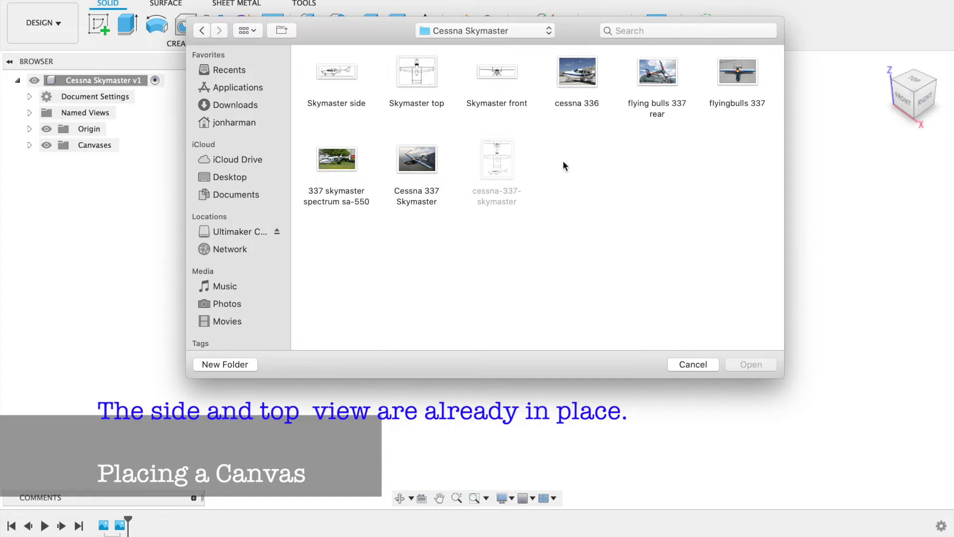
left_click(508, 74)
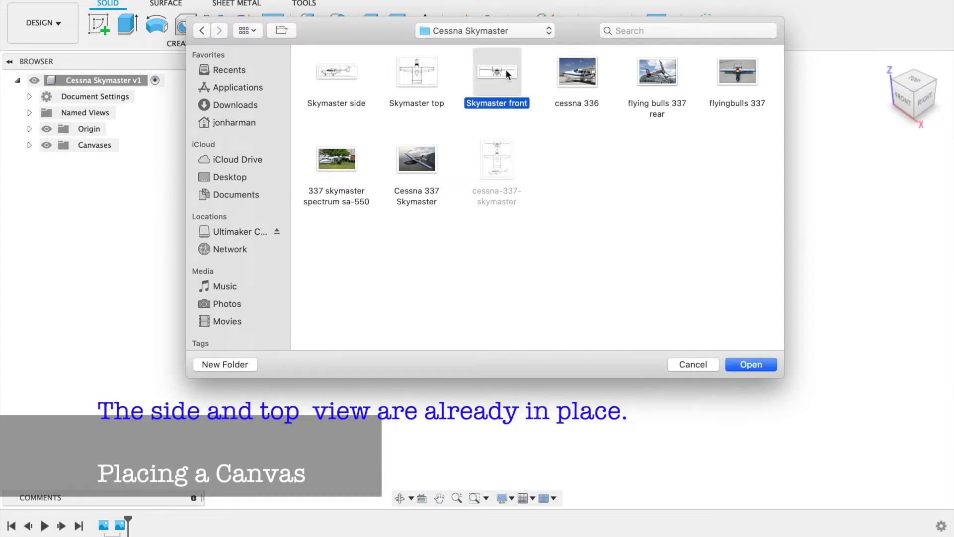
left_click(764, 366)
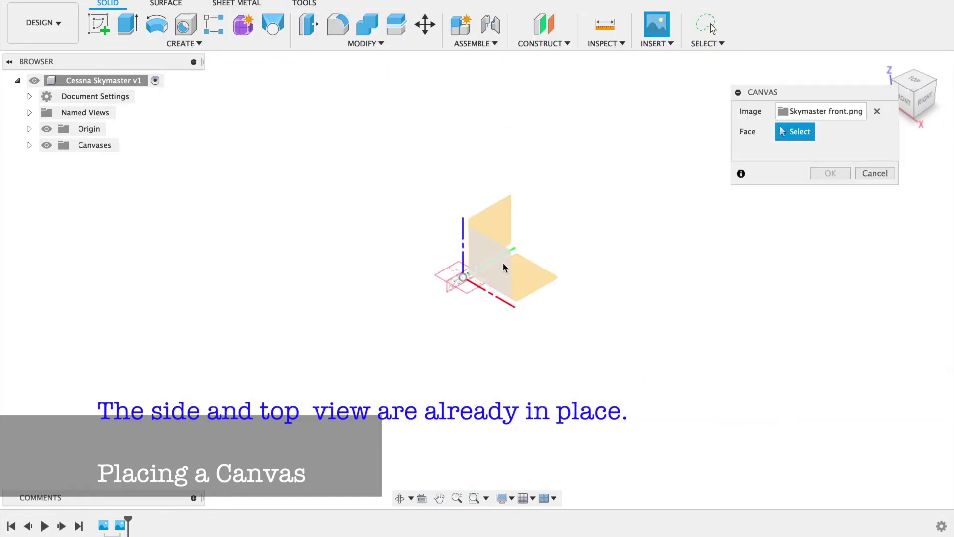
left_click(503, 267)
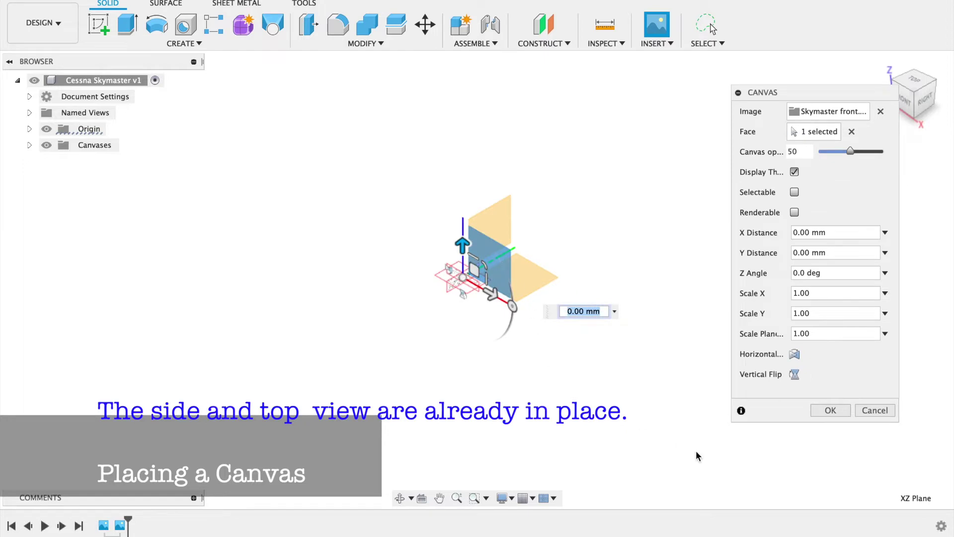
left_click(825, 412)
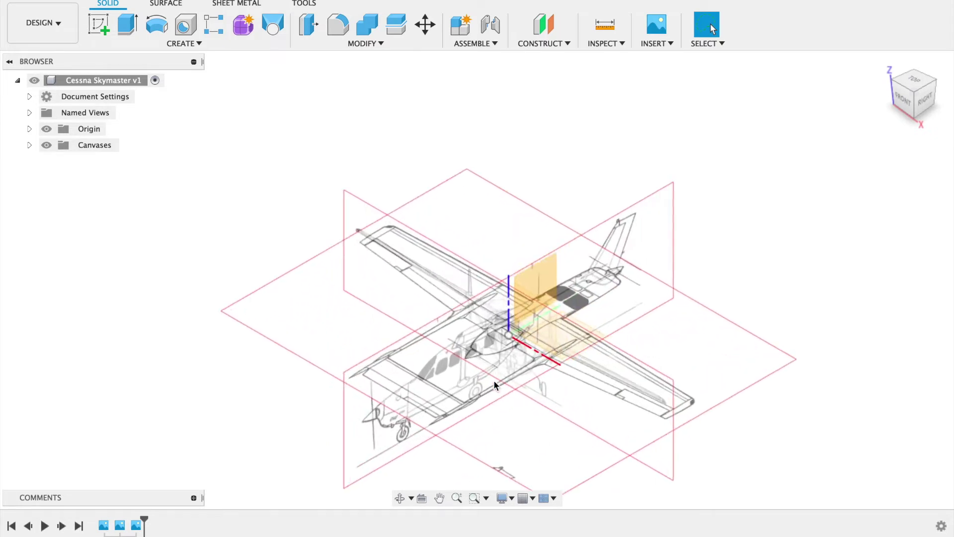
Step: In Top view, rotate the Skymaster top canvas to a -180° Z angle to match the side view
left_click(918, 98)
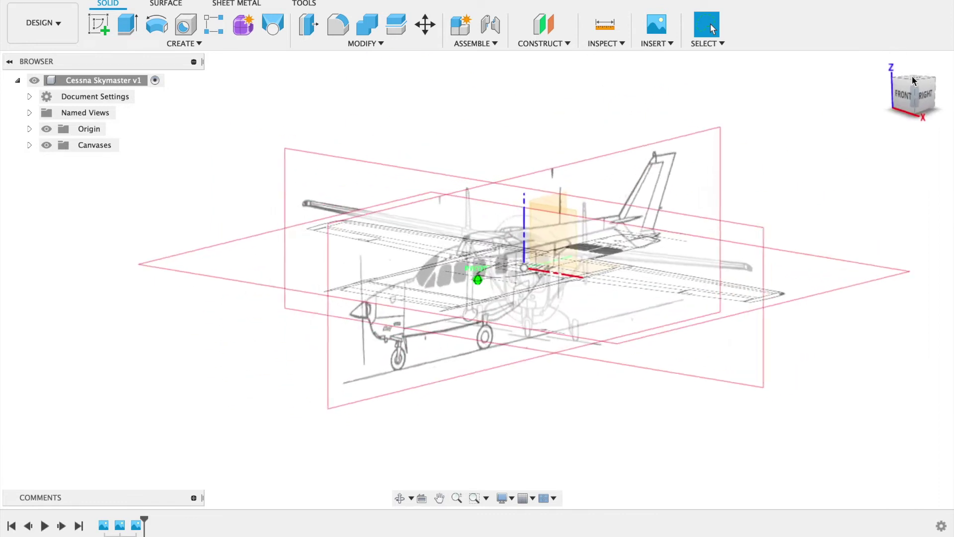
left_click(912, 79)
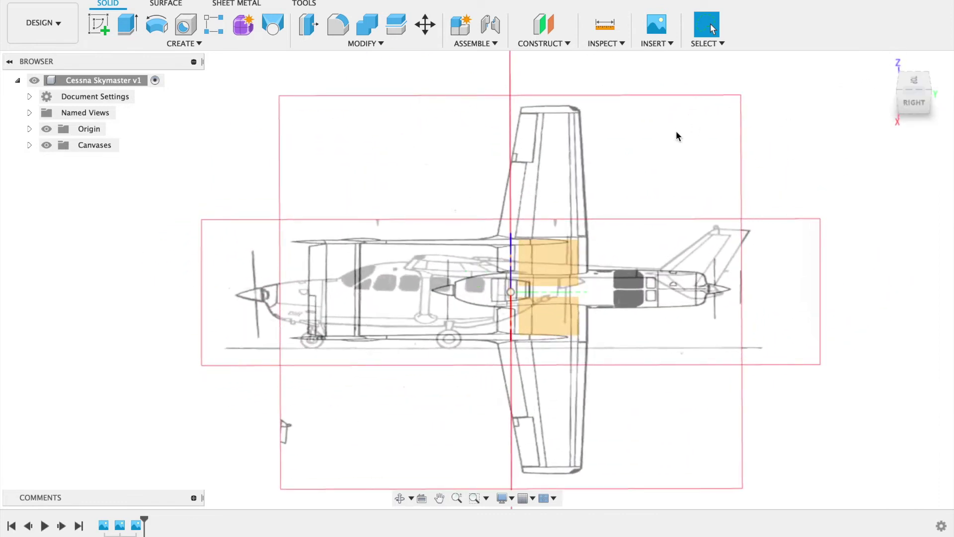
left_click(30, 145)
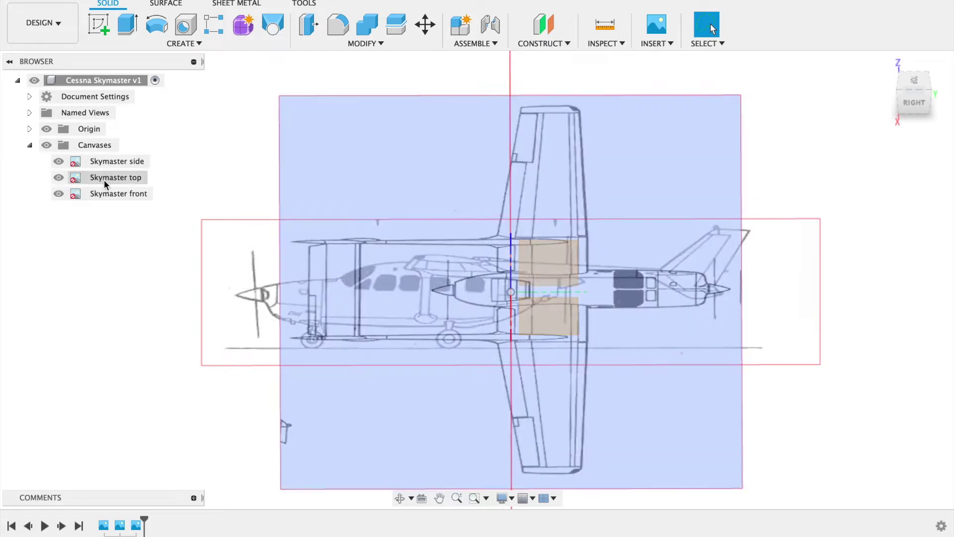
left_click(104, 182)
right_click(105, 182)
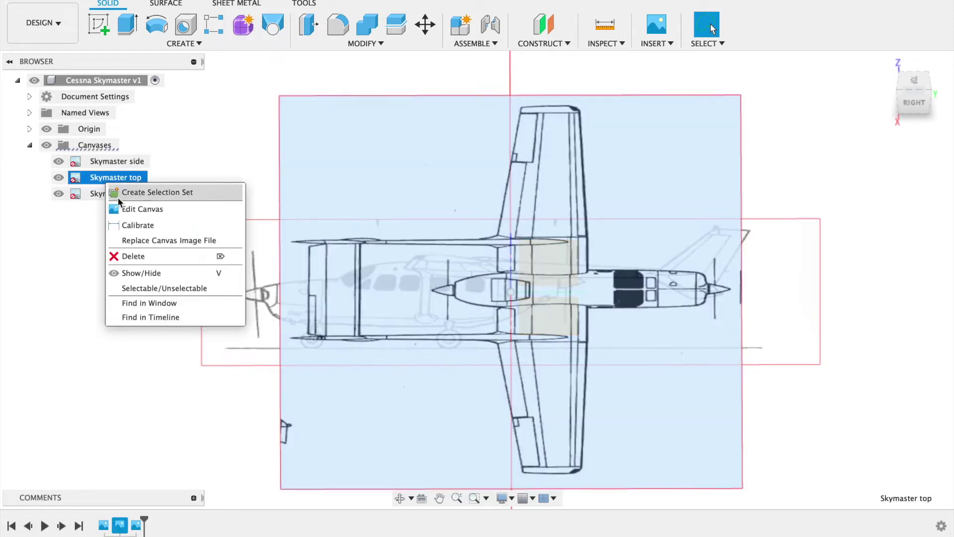
left_click(124, 211)
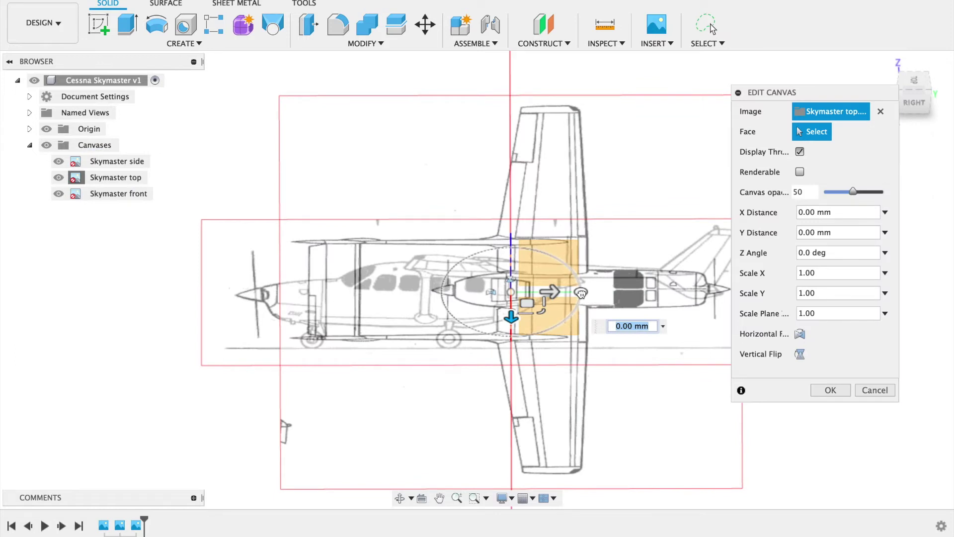
mouse_move(584, 296)
left_mouse_down()
mouse_move(491, 343)
mouse_move(428, 294)
mouse_move(376, 292)
left_mouse_up()
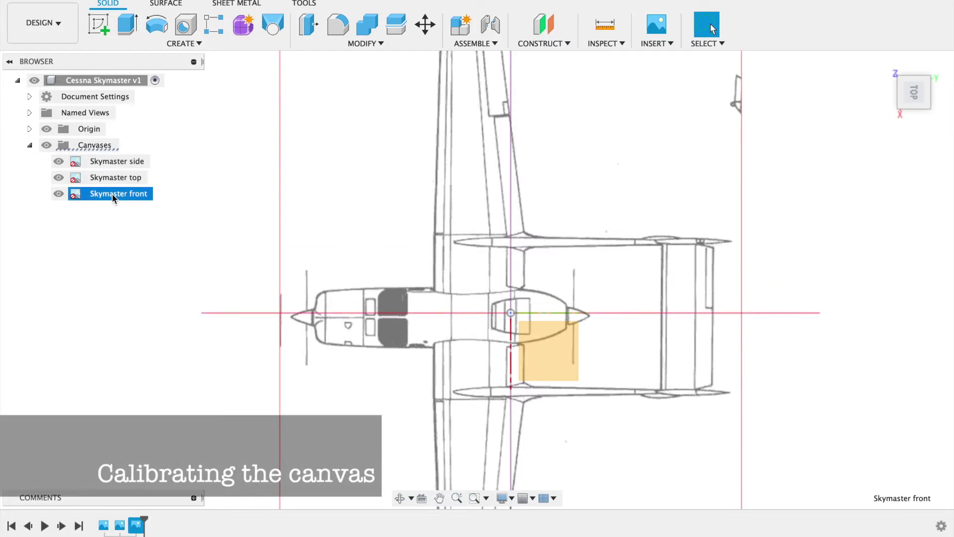
Step: Calibrate the Skymaster top canvas by marking the propeller span as 205 mm
left_click(117, 177)
right_click(117, 178)
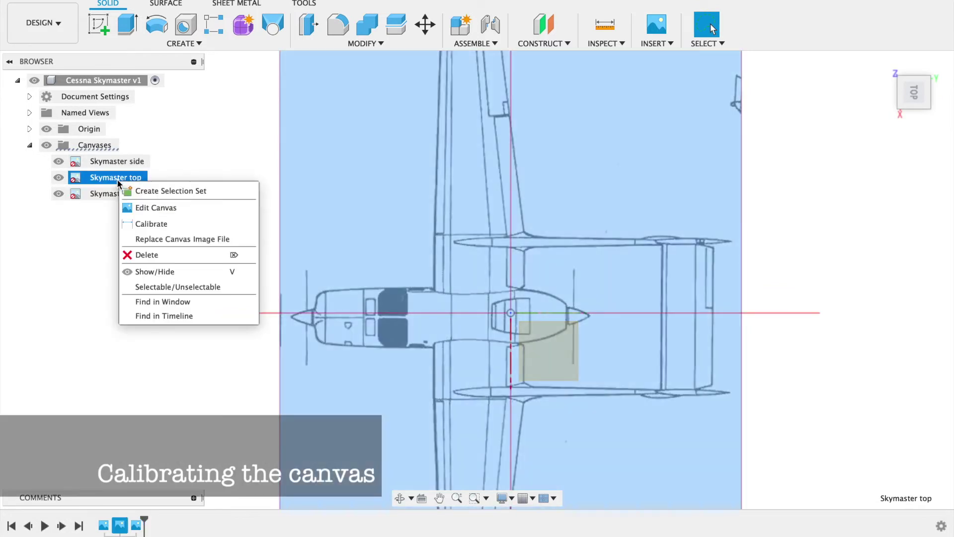
left_click(157, 225)
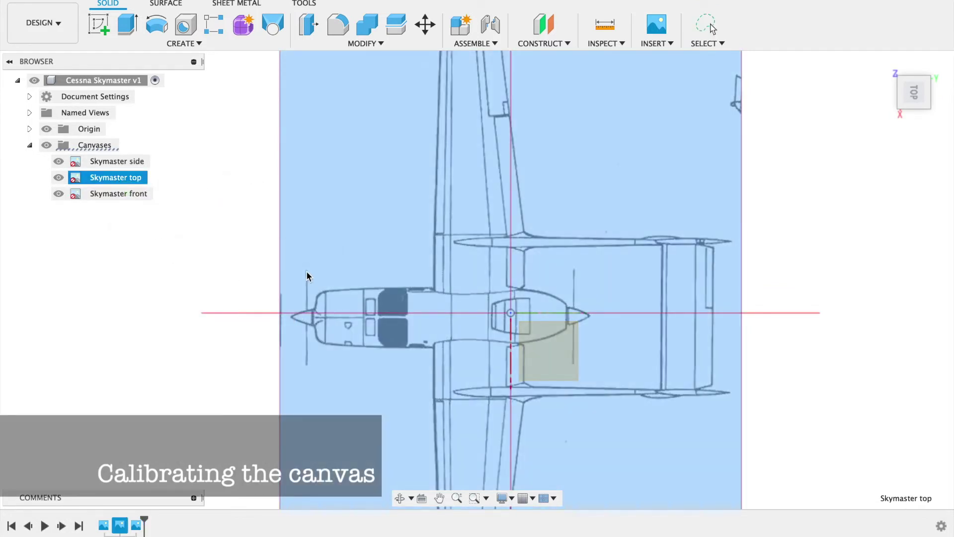
scroll(306, 271, "up", 2)
scroll(299, 273, "up", 2)
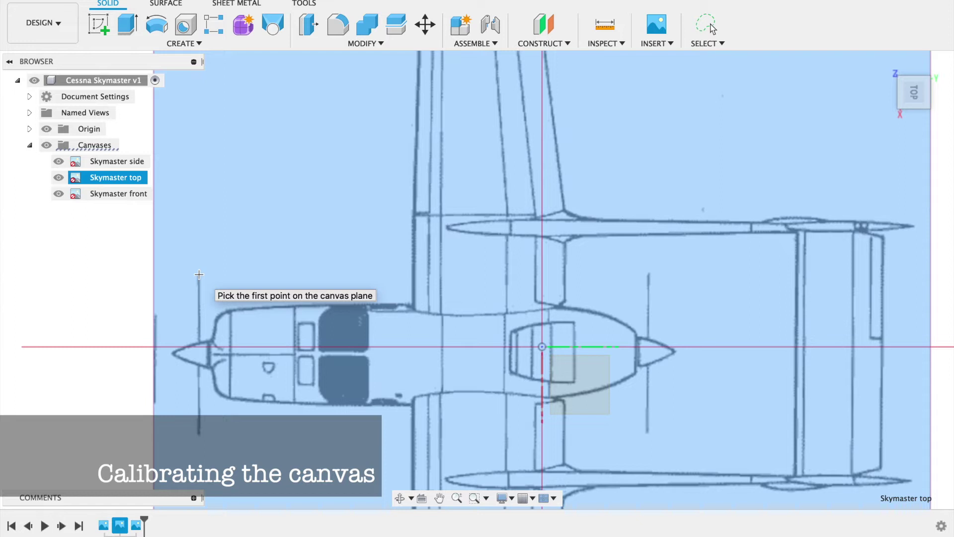
left_click(199, 274)
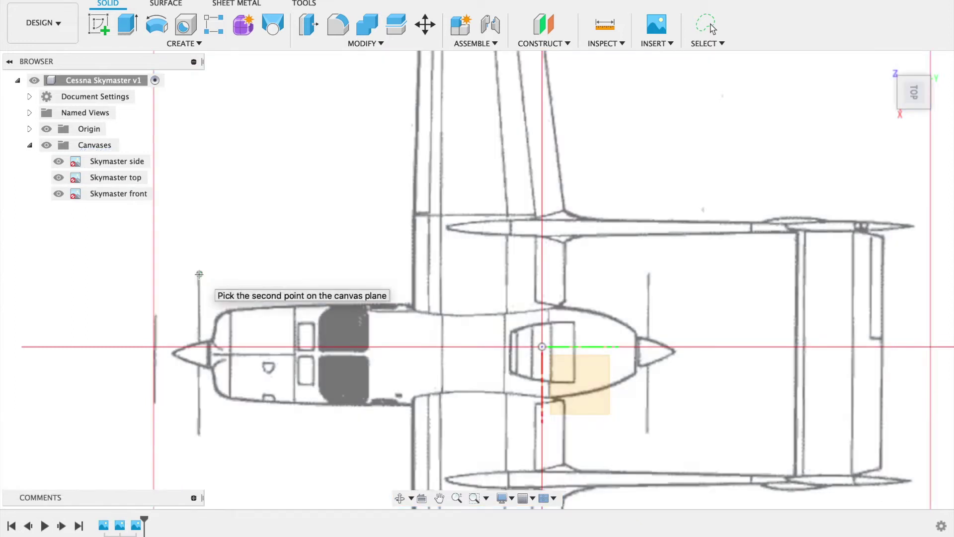
left_click(198, 435)
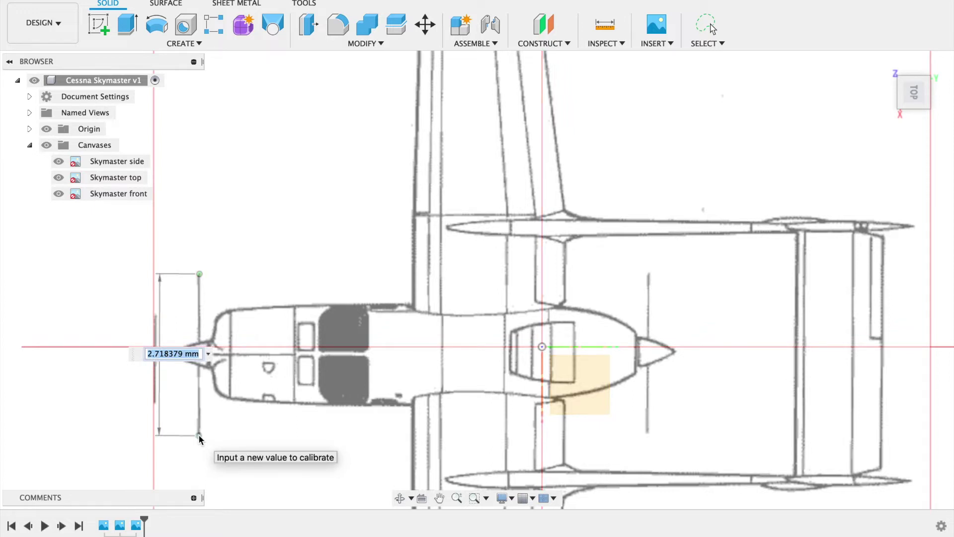
type("205")
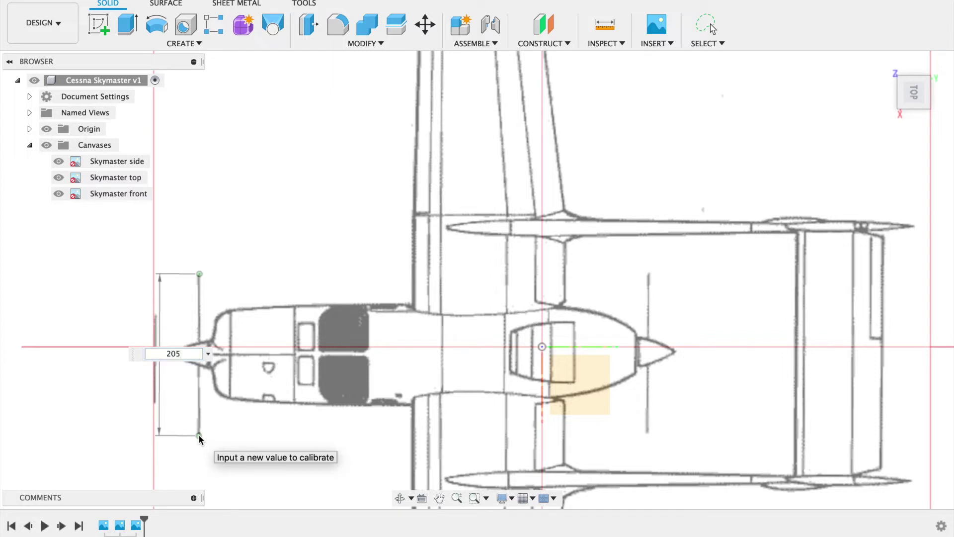
key("Return")
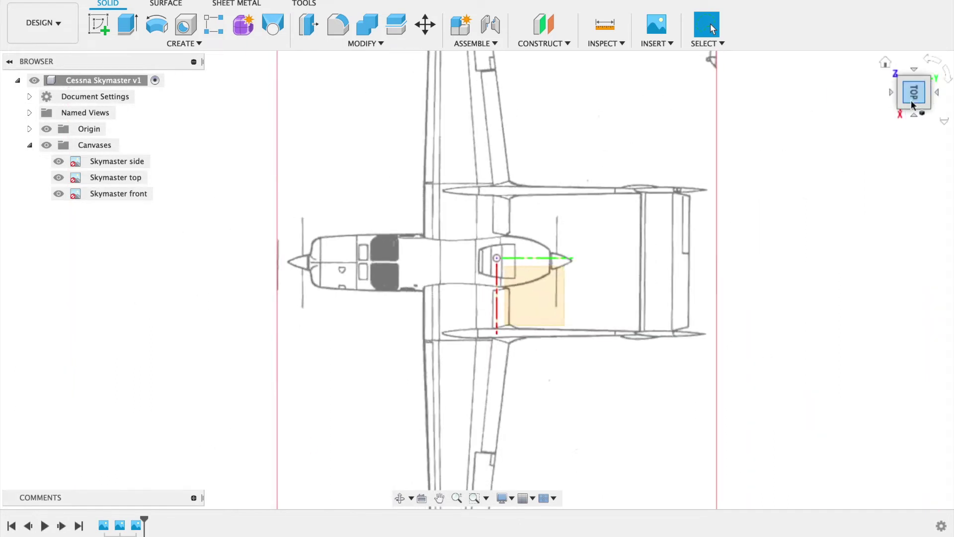
left_click(886, 62)
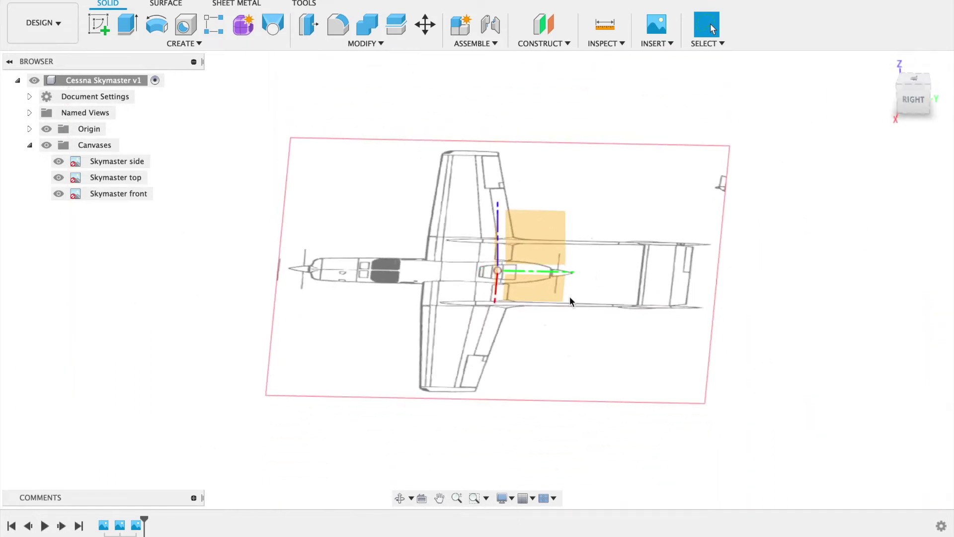
Step: Start calibrating the Skymaster side canvas and zoom in on its propeller
scroll(512, 275, "up", 4)
scroll(512, 272, "up", 5)
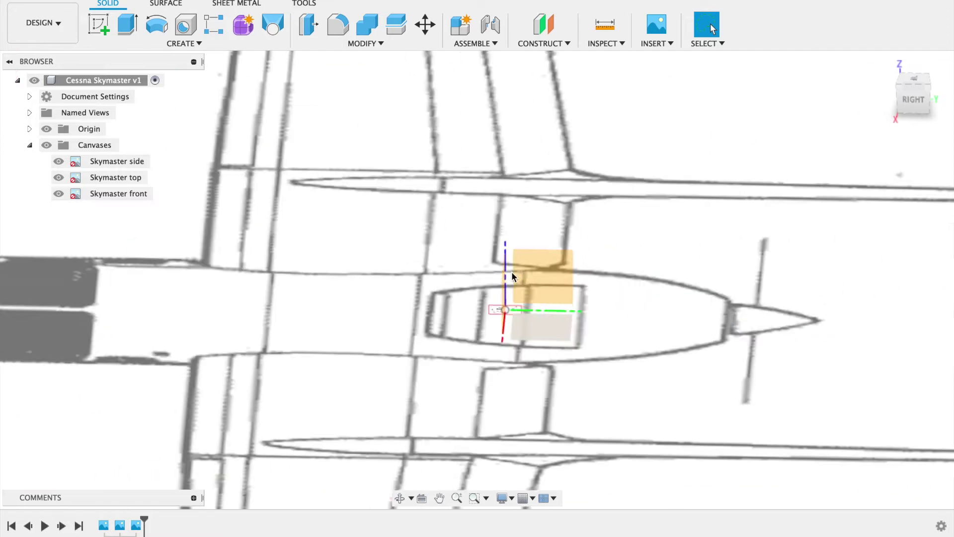
right_click(98, 163)
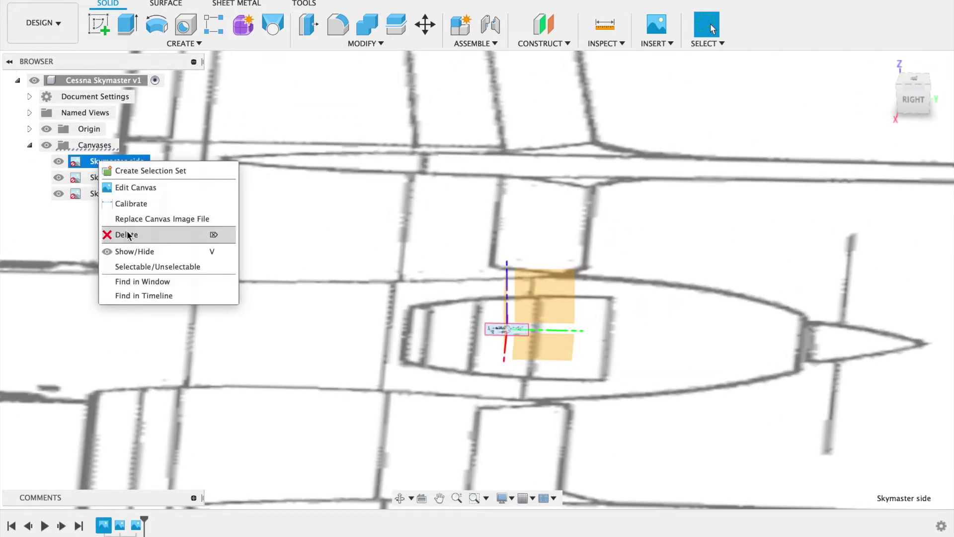
left_click(128, 204)
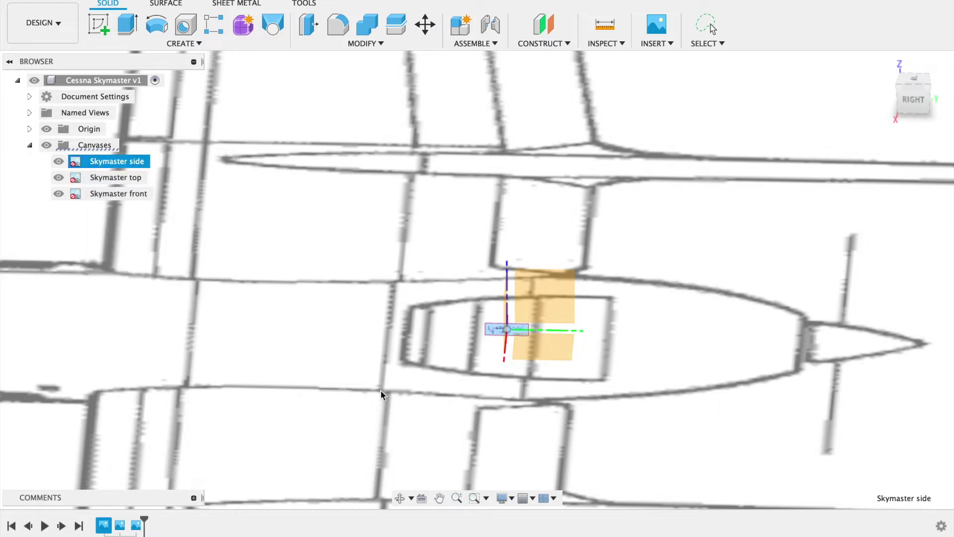
scroll(447, 348, "up", 3)
scroll(471, 337, "up", 3)
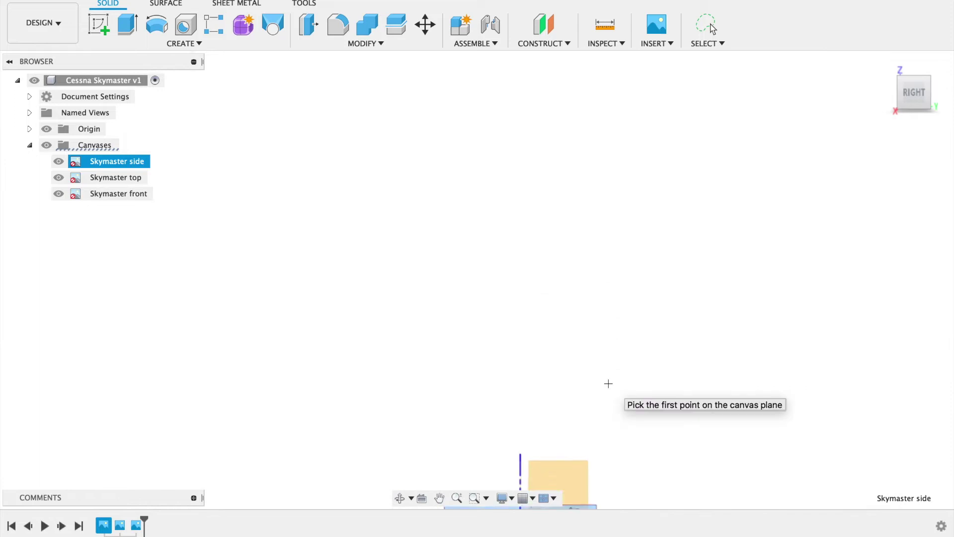
scroll(609, 384, "down", 3)
scroll(609, 383, "up", 3)
scroll(608, 384, "left", 2)
scroll(609, 383, "left", 3)
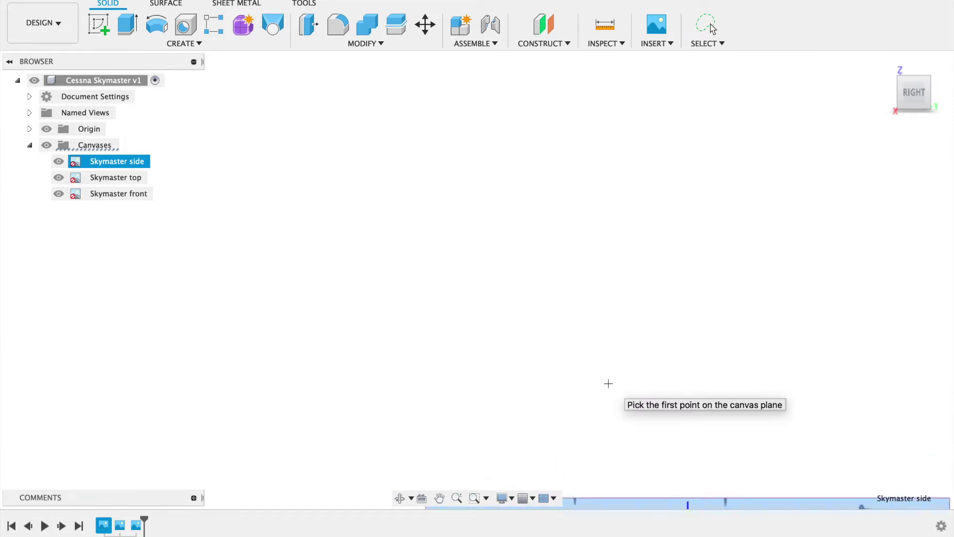
scroll(609, 383, "down", 3)
scroll(609, 383, "right", 2)
scroll(609, 384, "down", 2)
scroll(608, 383, "down", 2)
scroll(608, 384, "down", 3)
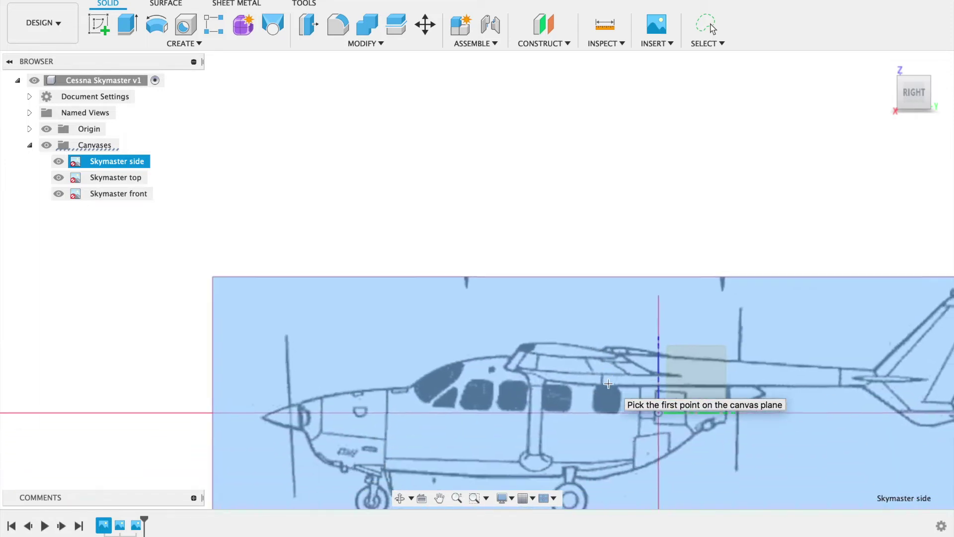
scroll(609, 383, "down", 3)
scroll(608, 383, "right", 1)
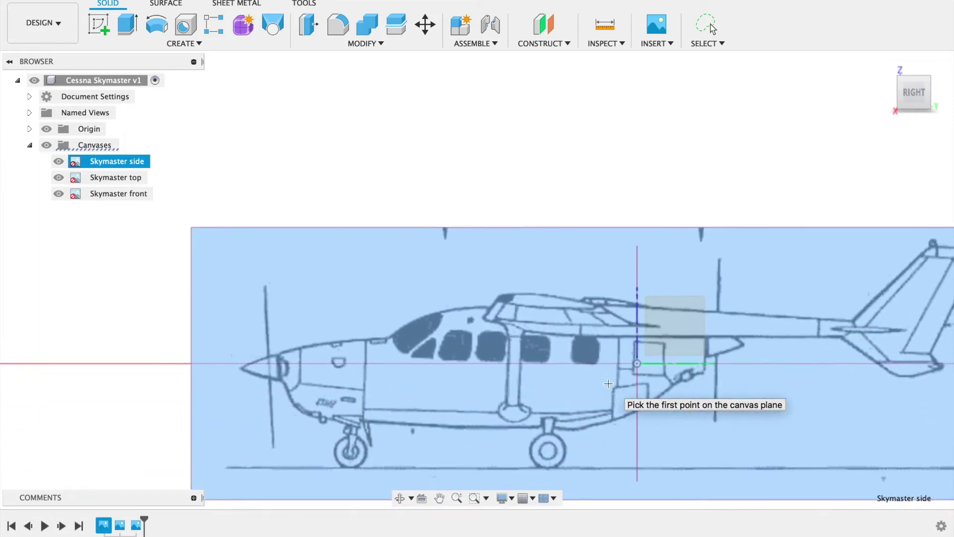
Step: Mark the propeller's top and bottom tips and set that length to 205 mm
left_click(265, 286)
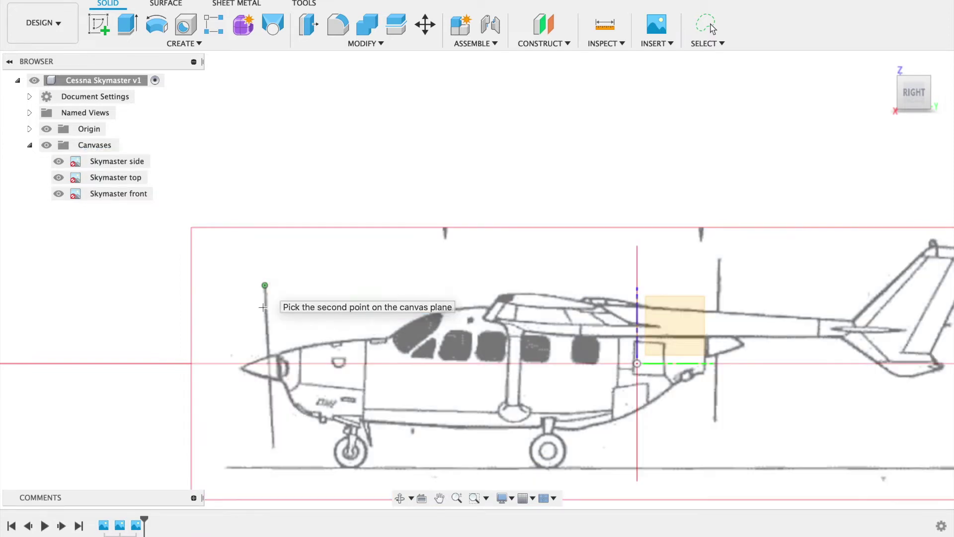
left_click(273, 447)
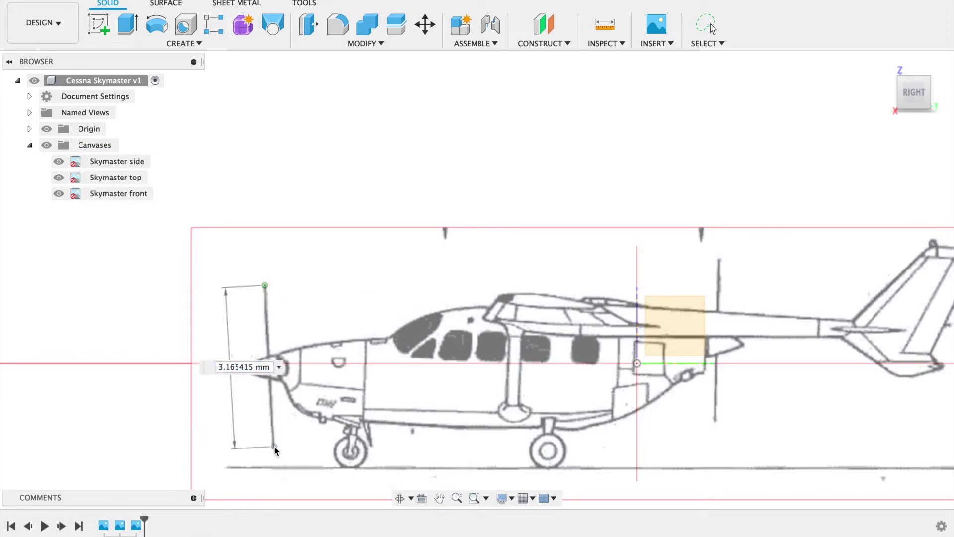
type("2.")
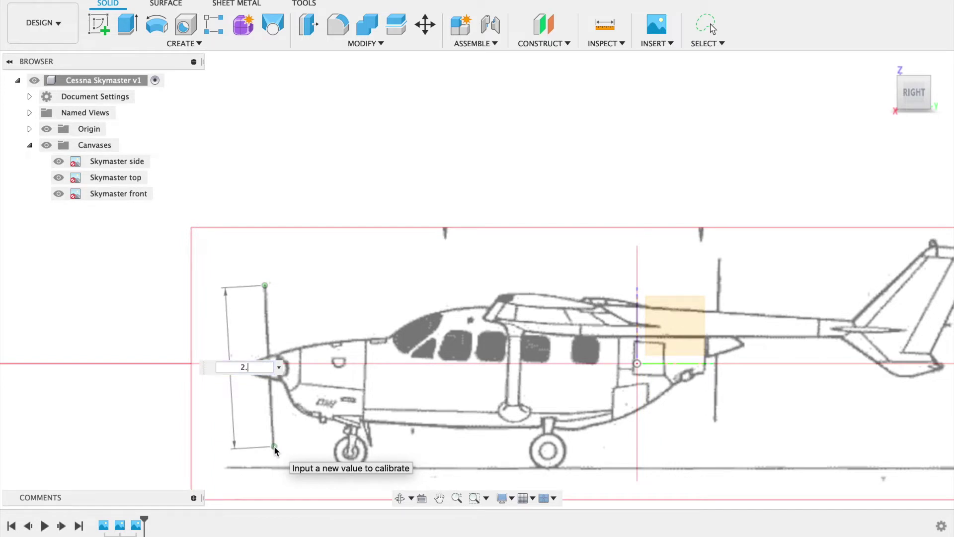
type("5")
key("BackSpace")
key("BackSpace")
type("05")
key("Return")
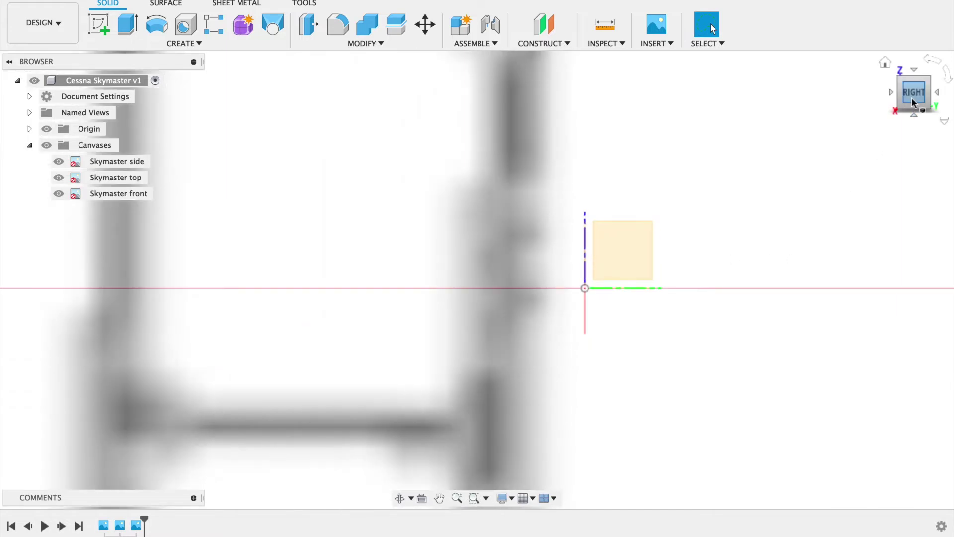
Step: Switch to the Front view and zoom in on the Skymaster front canvas
mouse_move(912, 97)
left_mouse_down()
mouse_move(903, 123)
mouse_move(905, 97)
left_mouse_up()
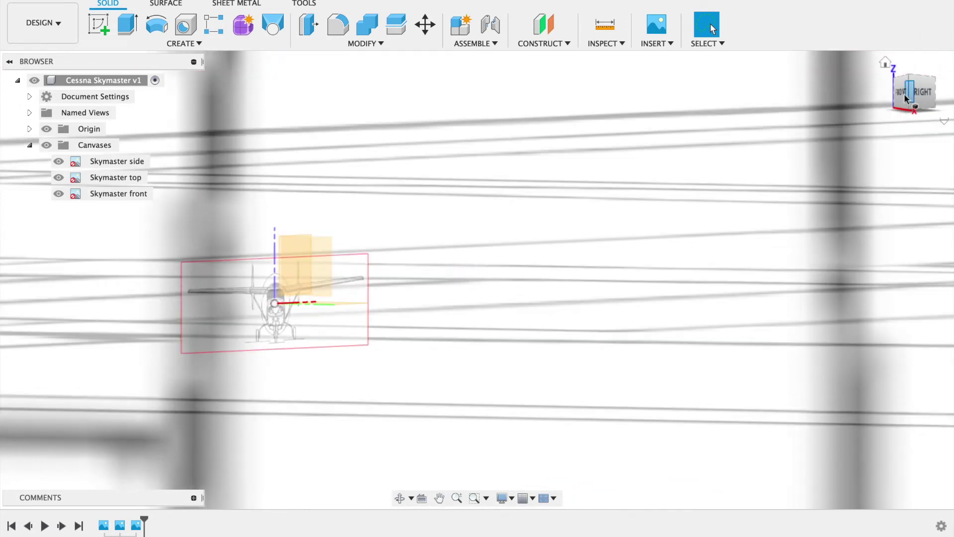
left_click(905, 97)
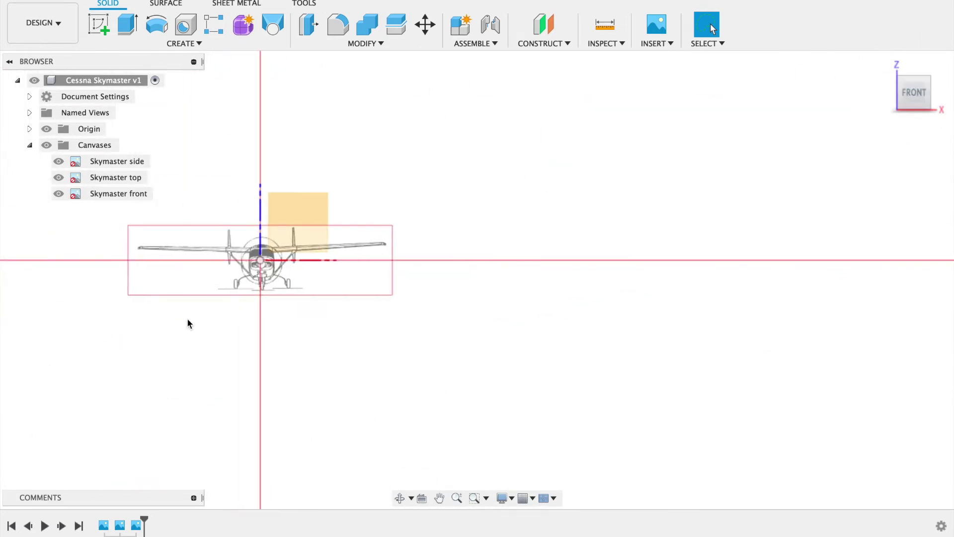
scroll(186, 324, "up", 2)
scroll(150, 293, "left", 5)
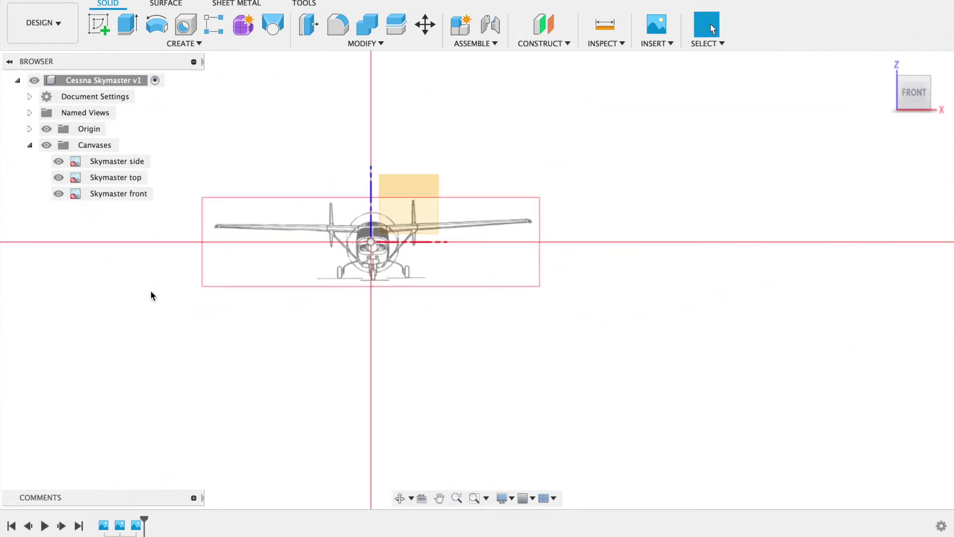
scroll(151, 295, "up", 2)
scroll(140, 303, "right", 3)
scroll(128, 313, "left", 5)
scroll(128, 313, "up", 3)
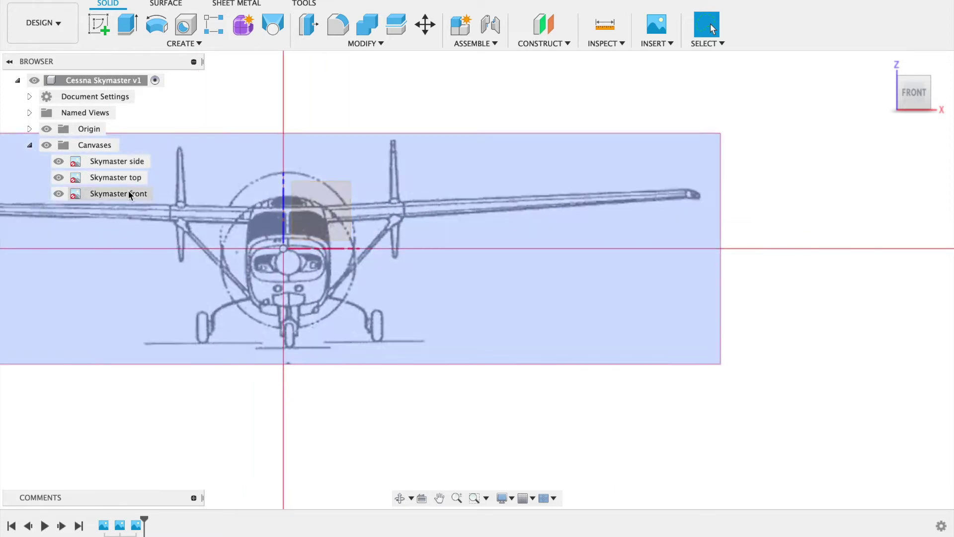
Step: Calibrate the Skymaster front canvas from nose wheel bottom to fuselage top as 295 mm
right_click(130, 194)
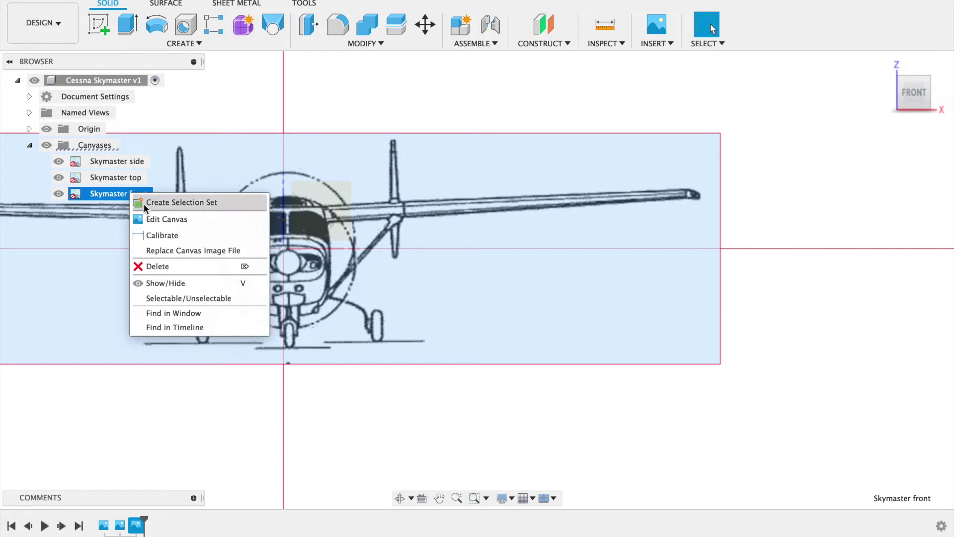
left_click(160, 235)
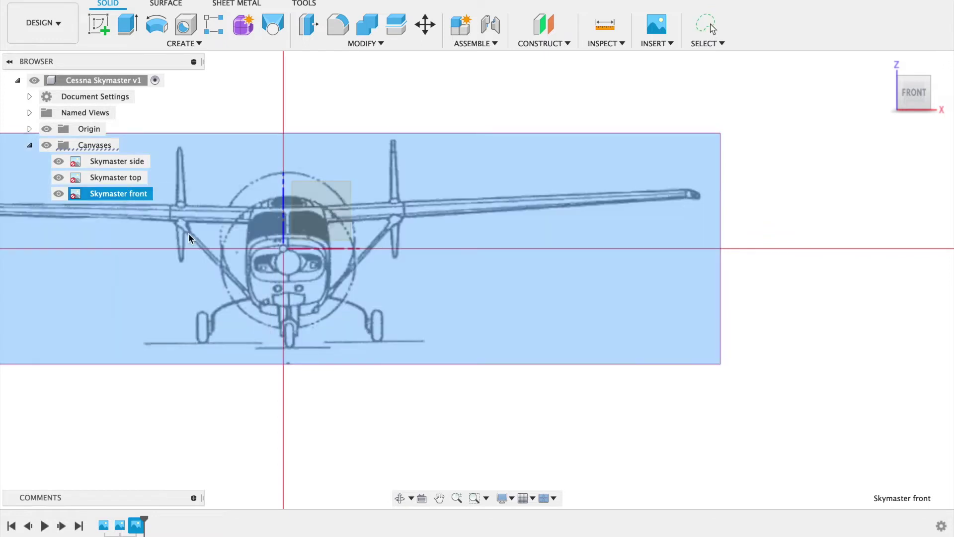
left_click(291, 328)
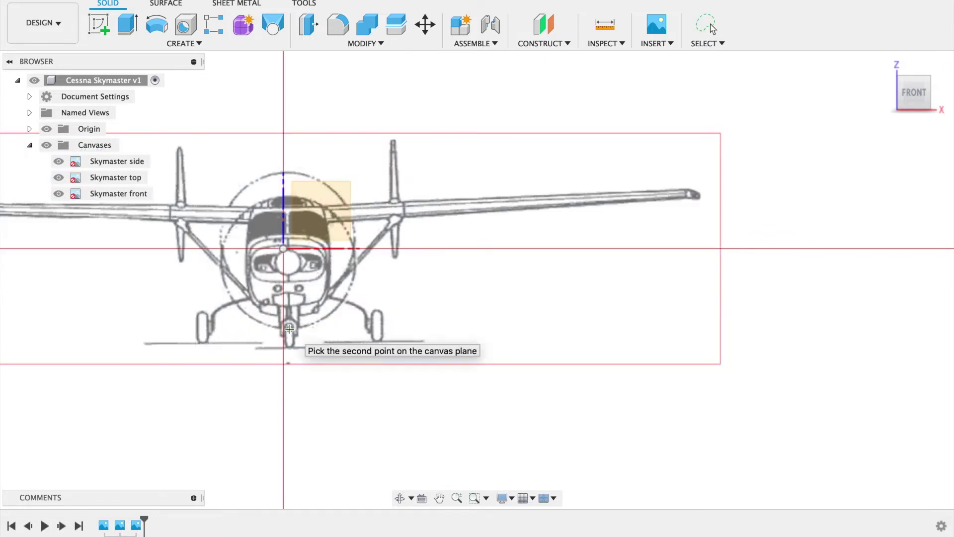
left_click(285, 196)
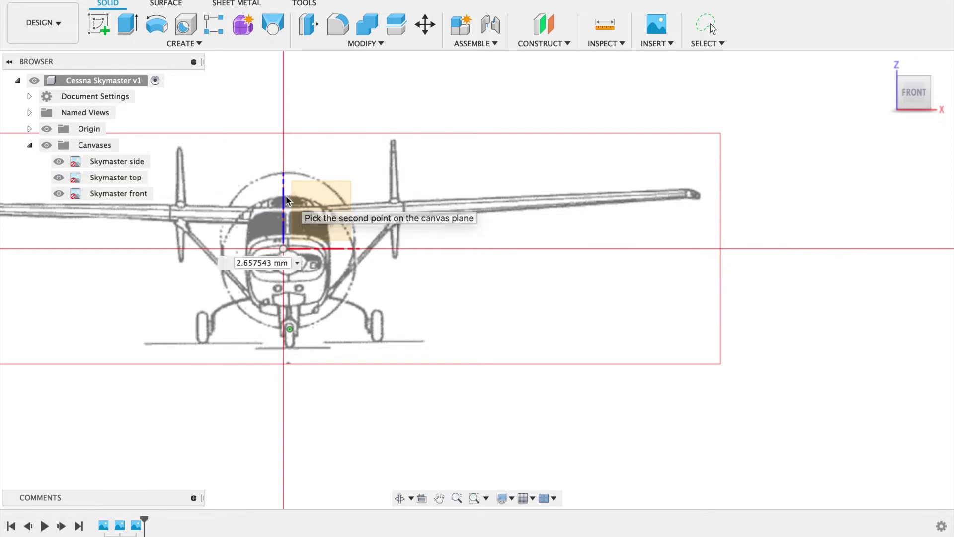
type("29")
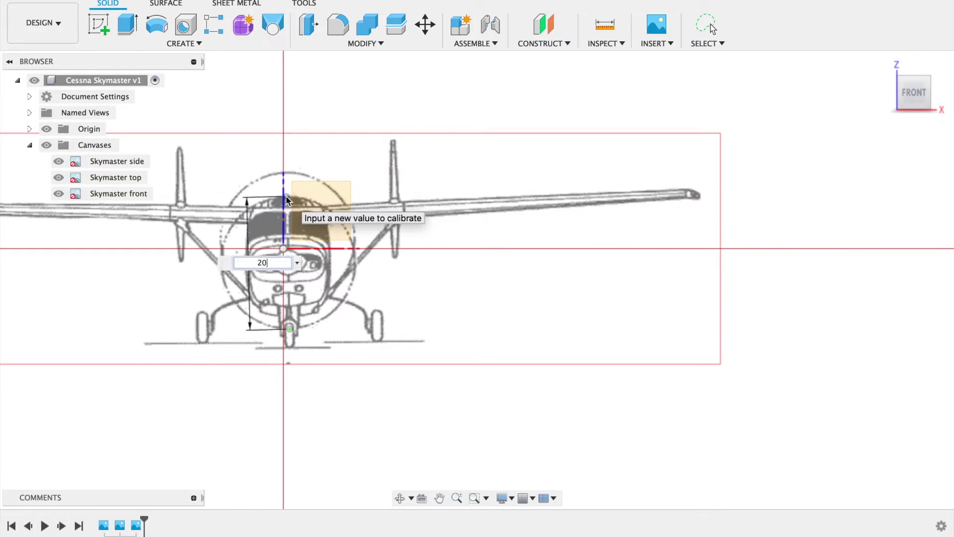
type("5")
key("Return")
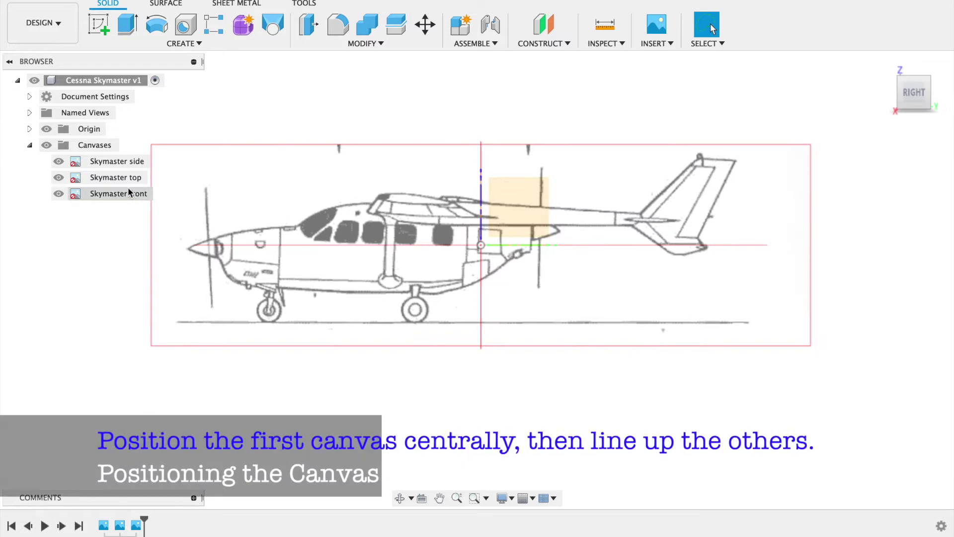
Step: Move the Skymaster side canvas to X 164.431 mm and Y 6.948 mm to centre the aircraft
right_click(132, 163)
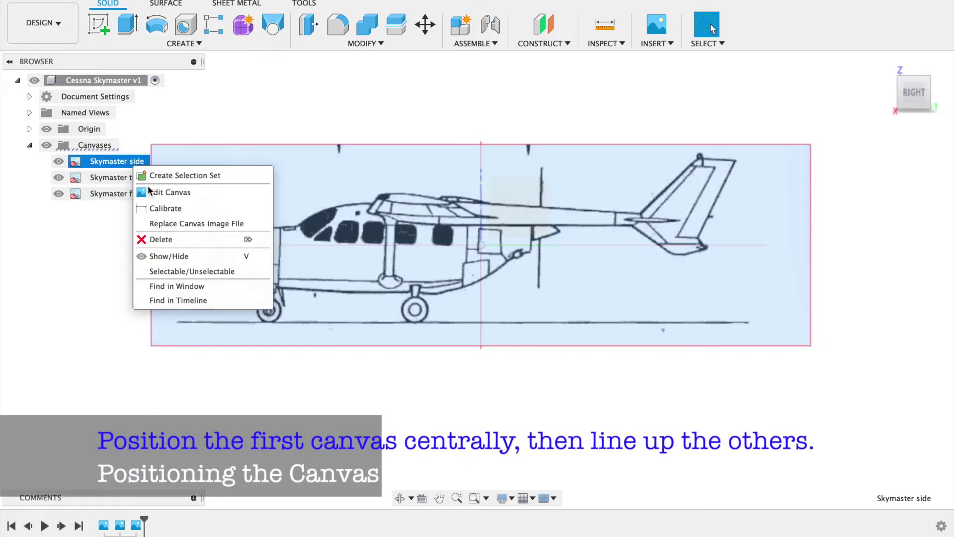
left_click(149, 192)
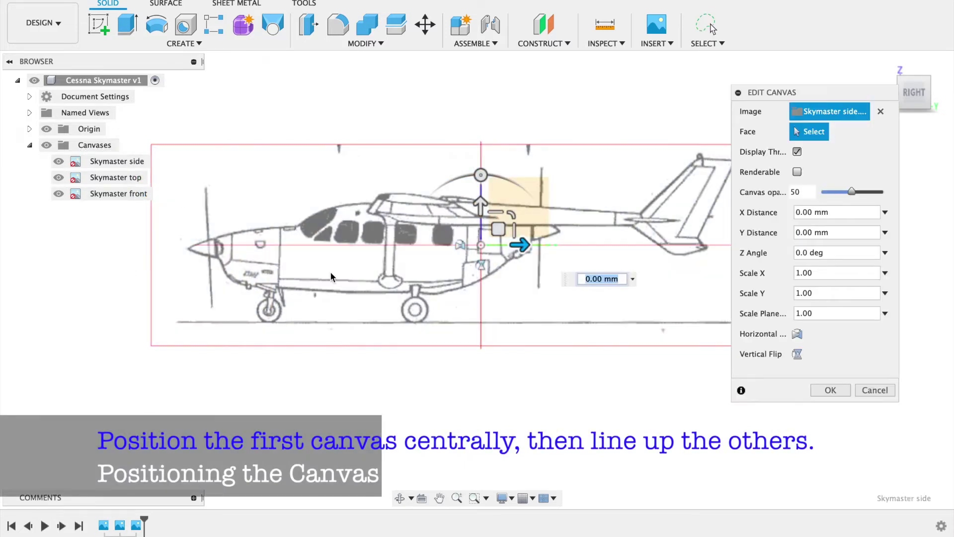
left_click(499, 231)
left_click_drag(501, 232, 597, 230)
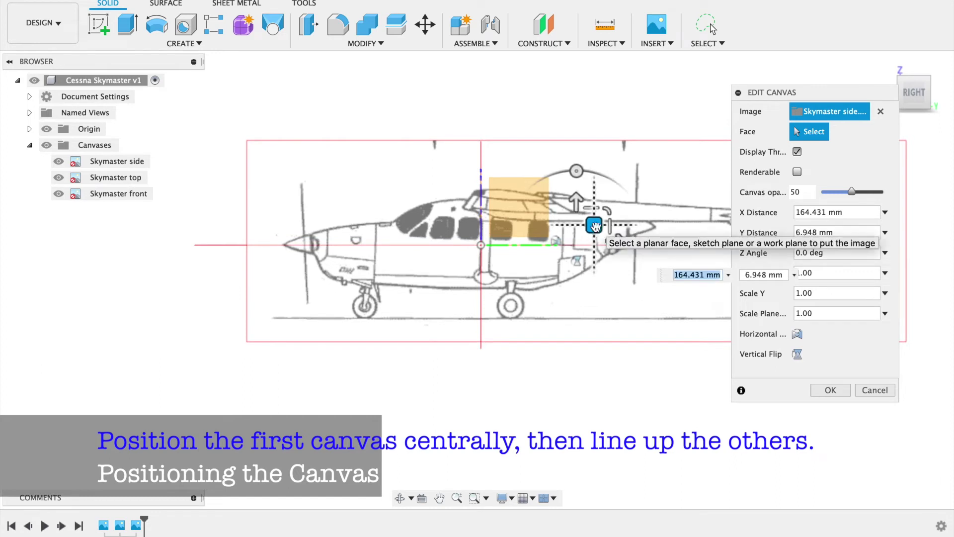
left_click(840, 391)
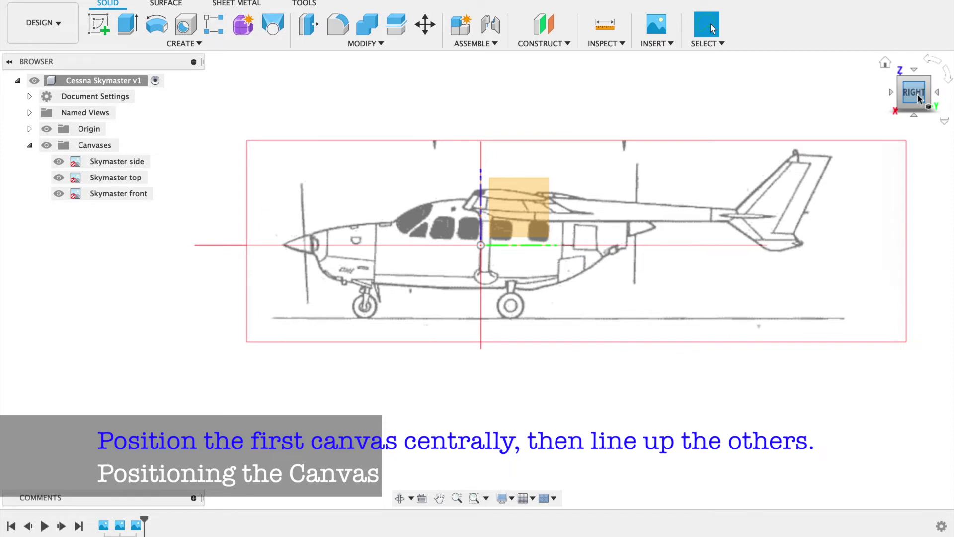
left_click(891, 93)
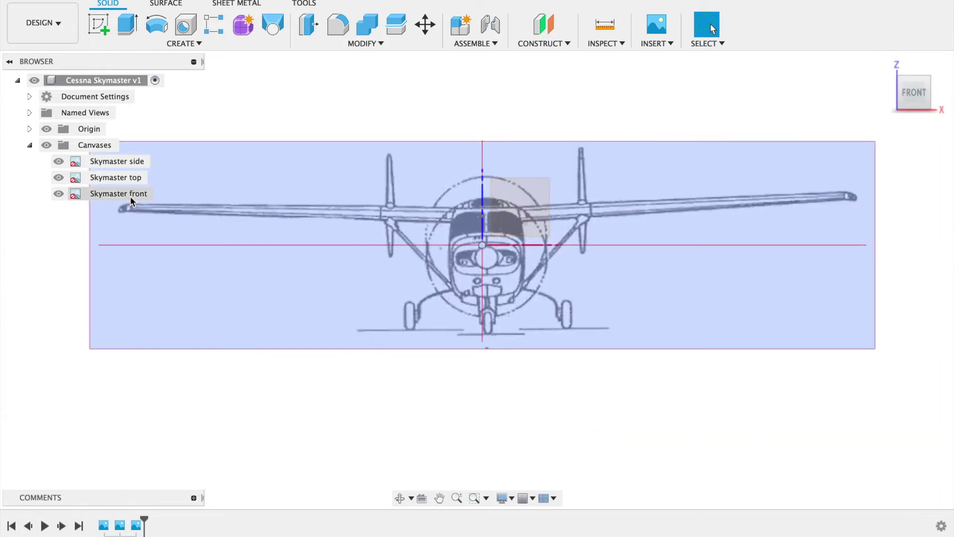
Step: Shift the Skymaster front canvas so its fuselage is centred on the origin
right_click(130, 195)
left_click(157, 224)
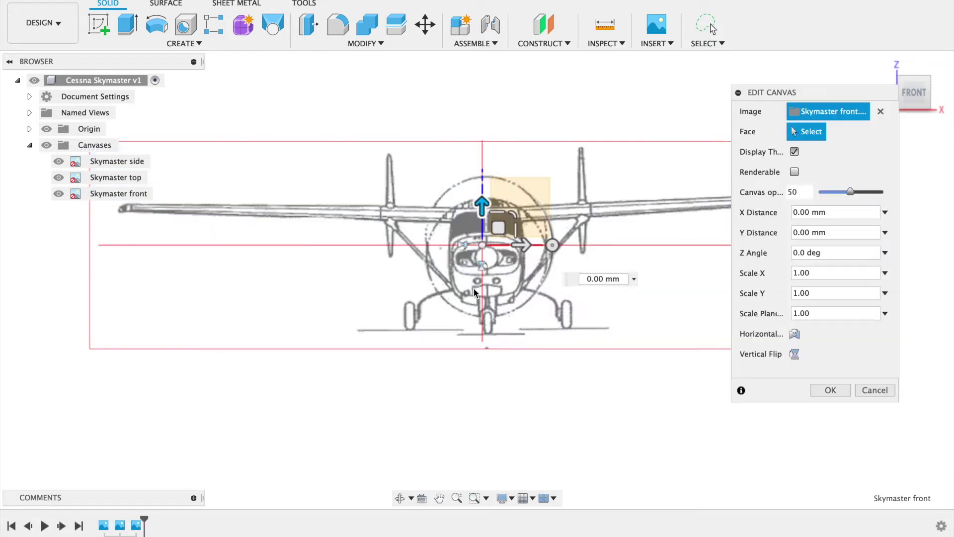
left_click_drag(498, 229, 494, 219)
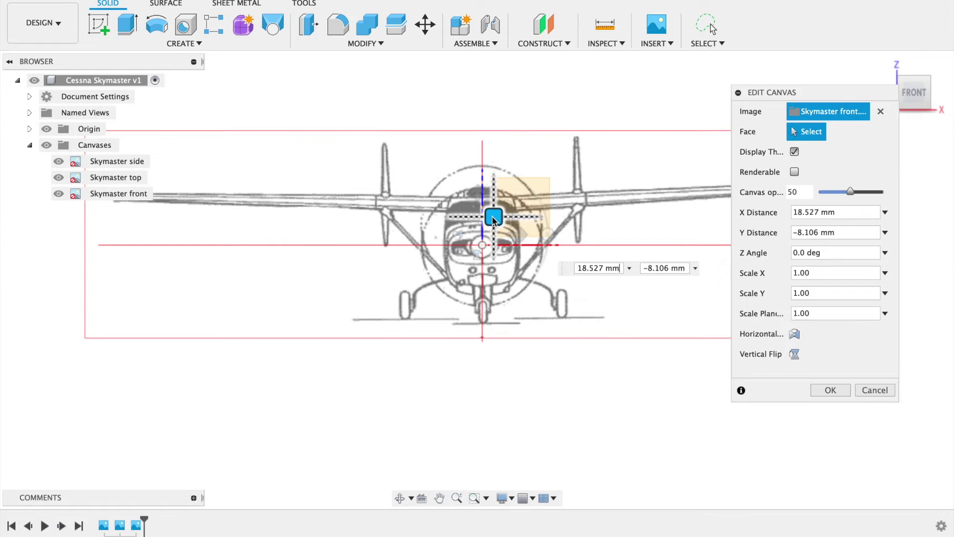
left_click_drag(494, 219, 497, 218)
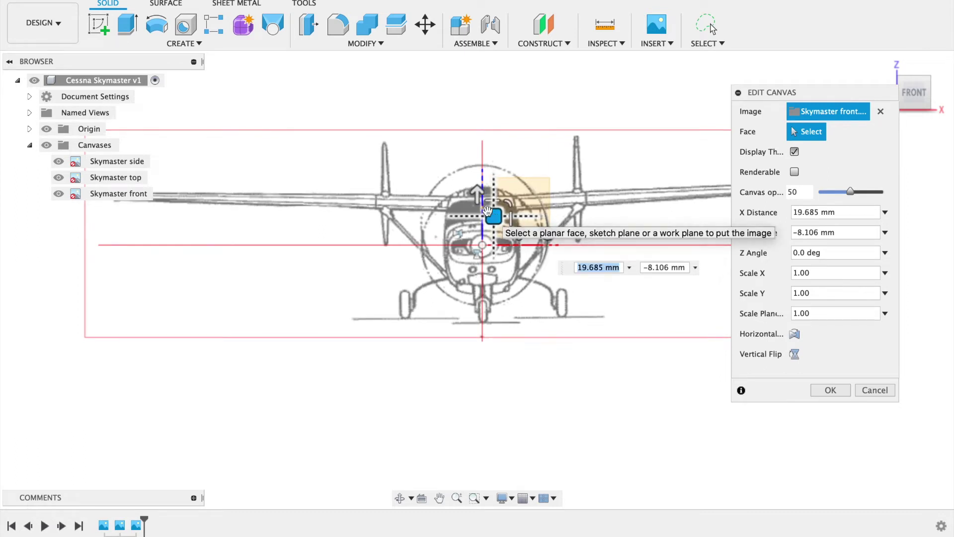
Step: Rotate the front canvas to a 1.5° Z angle to level its wings
left_click(548, 234)
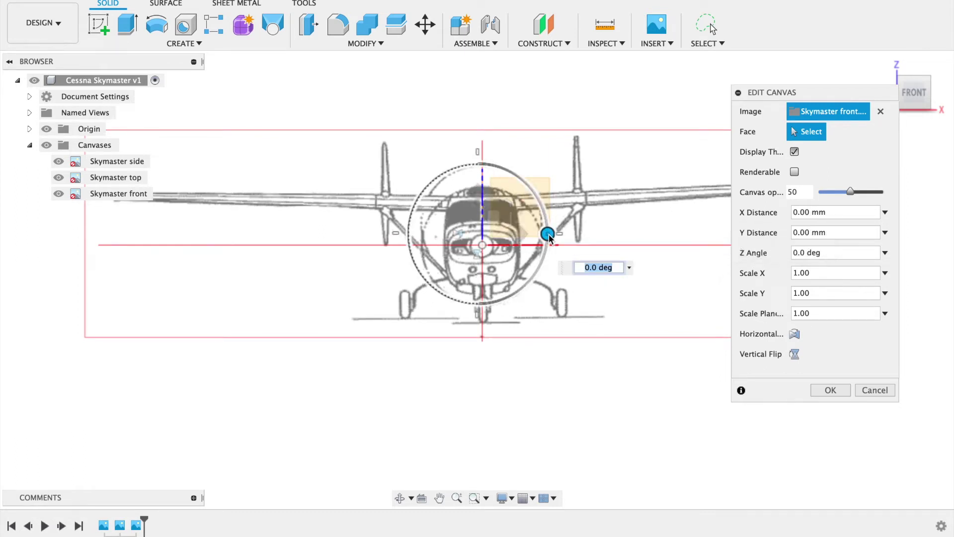
left_click_drag(548, 237, 549, 237)
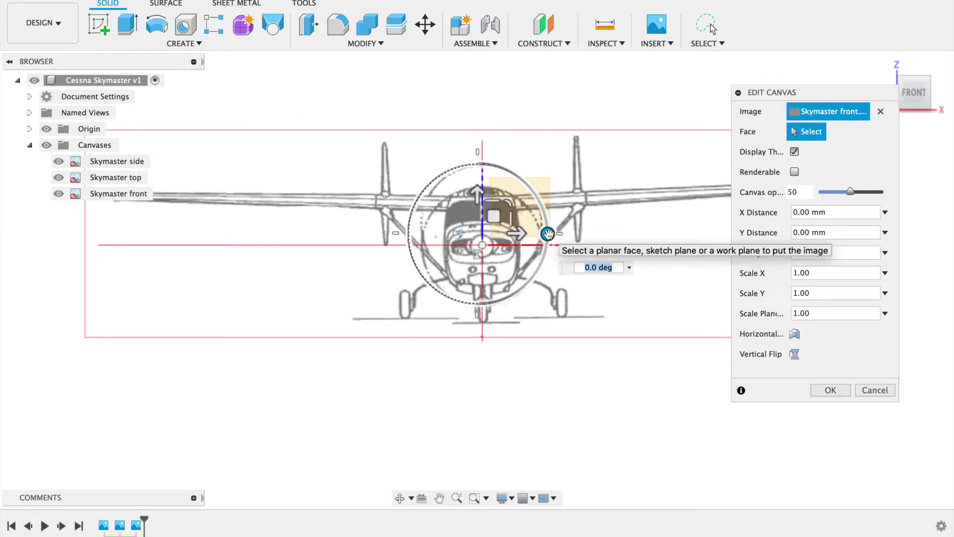
type("-3")
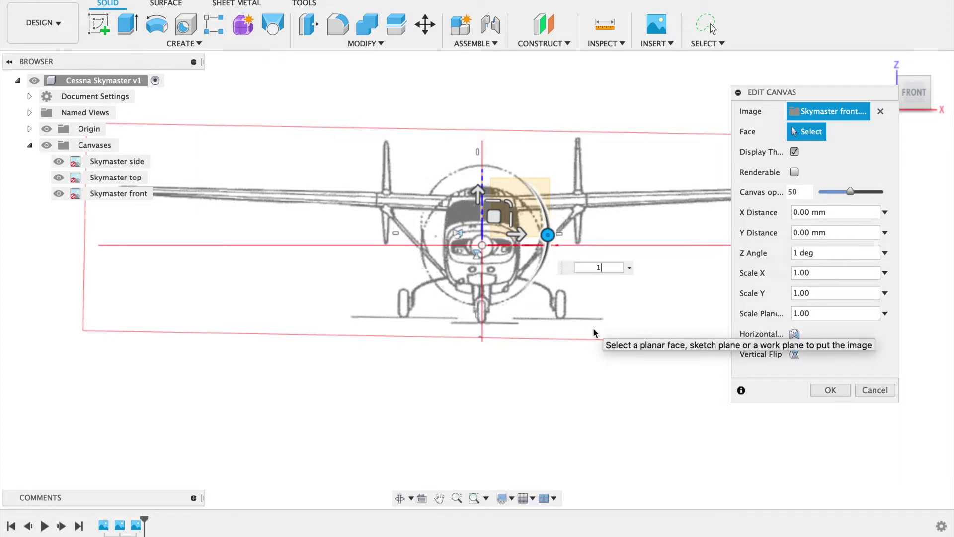
key("BackSpace")
type("2")
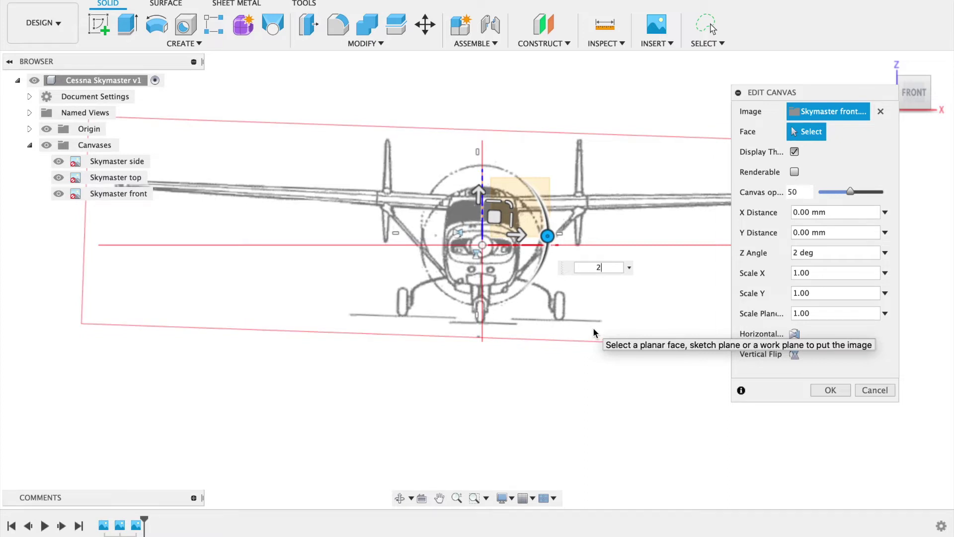
key("BackSpace")
type("1.")
type("5")
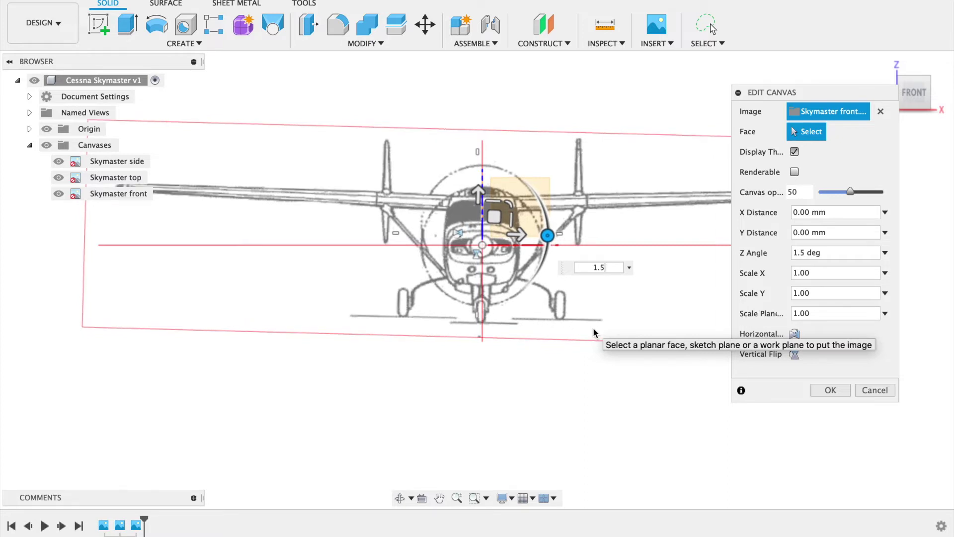
key("Return")
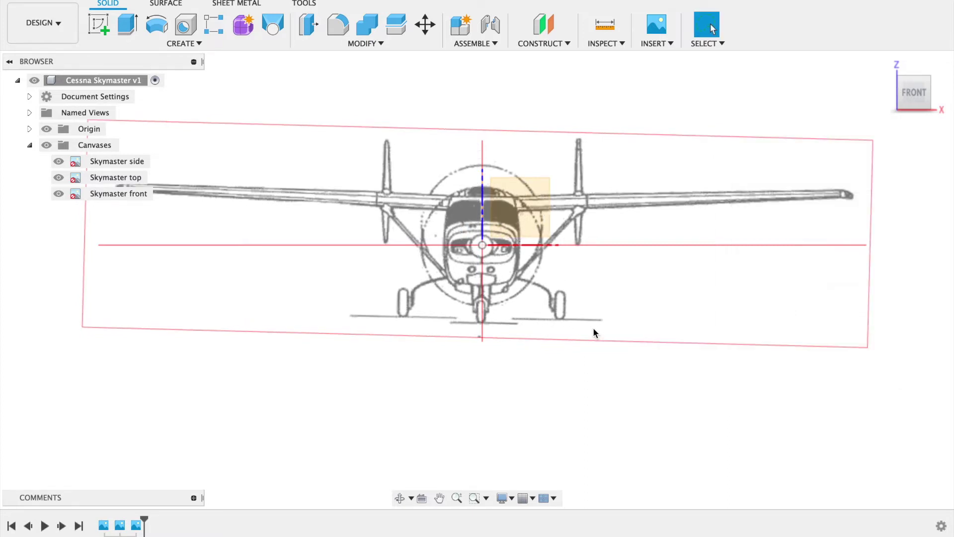
mouse_move(914, 93)
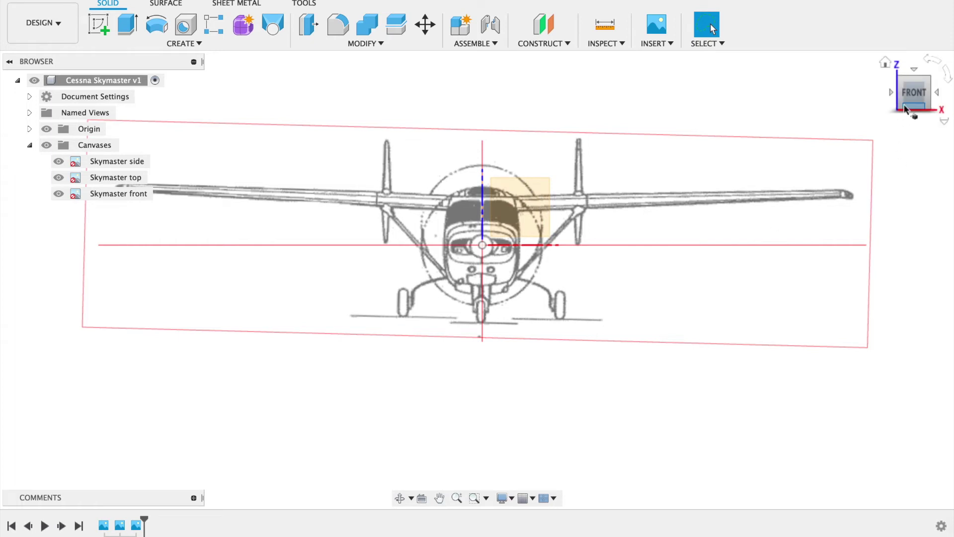
mouse_move(905, 109)
left_mouse_down()
mouse_move(874, 129)
mouse_move(917, 115)
left_mouse_up()
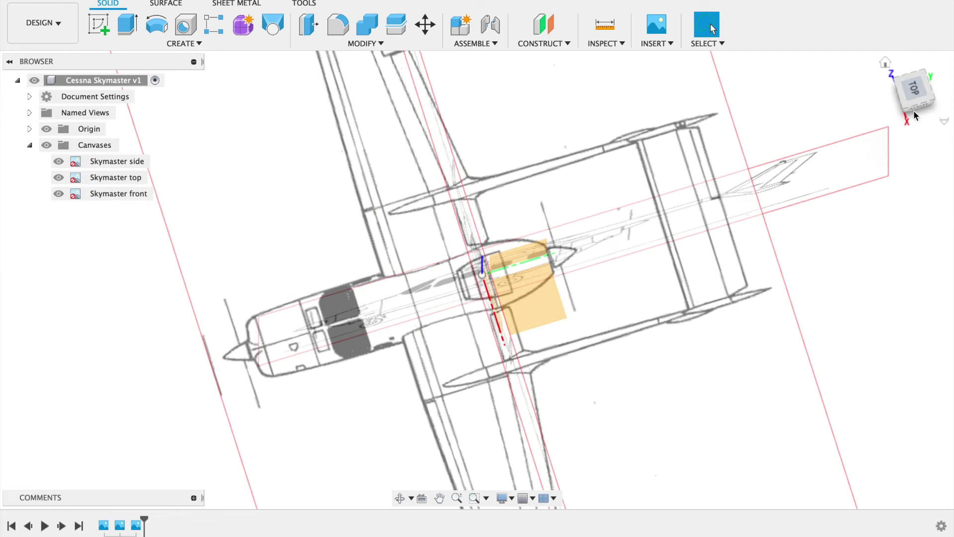
Step: Shift the Skymaster top canvas to a Y distance of 125 mm, aligning it with the side view
left_click(914, 92)
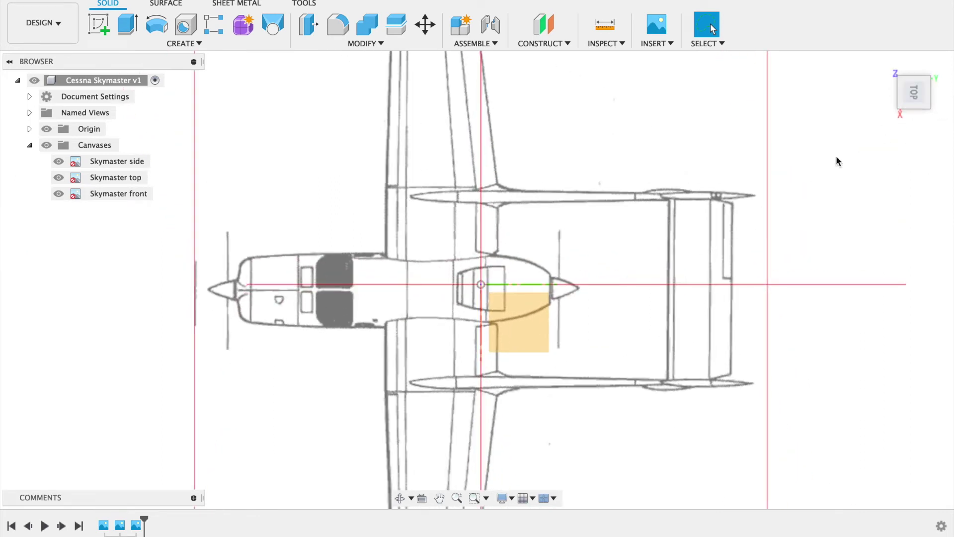
left_click_drag(917, 87, 917, 49)
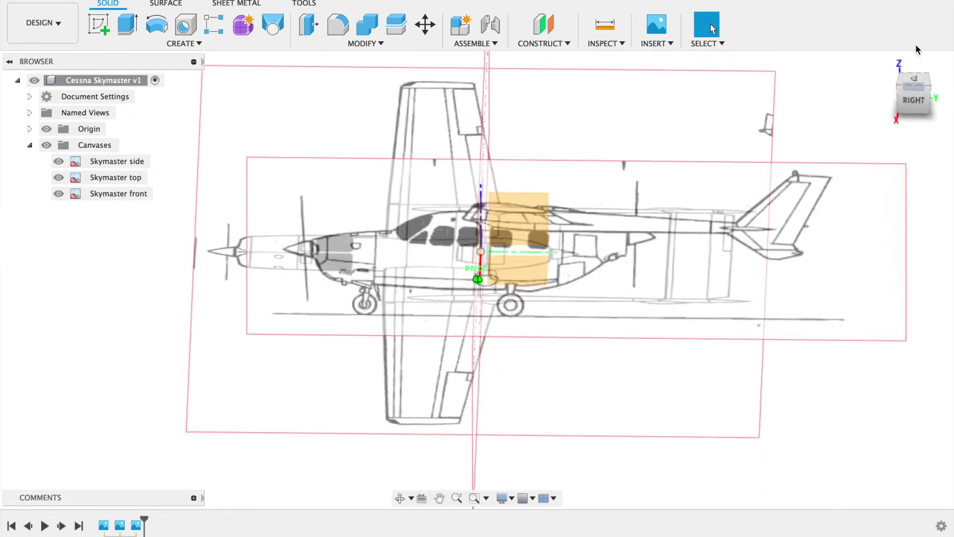
left_click(914, 100)
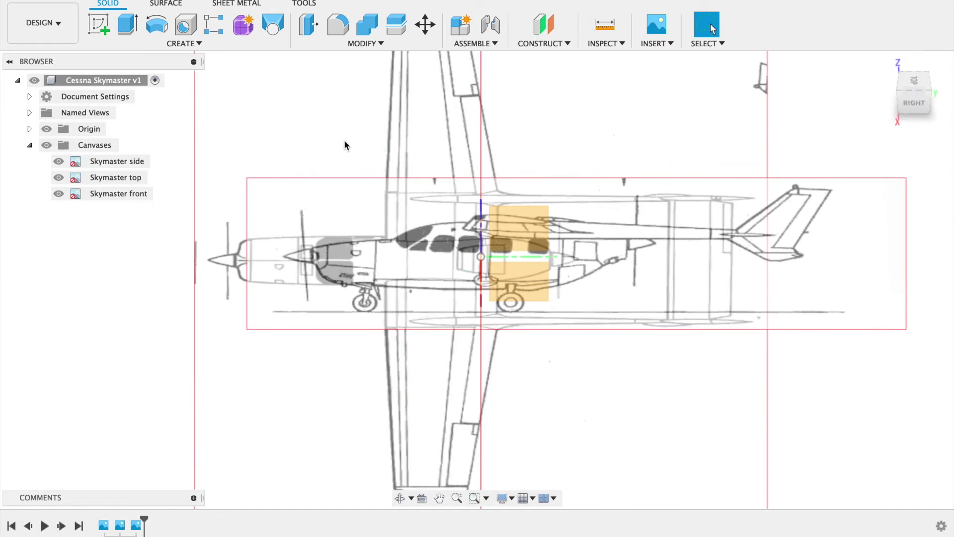
right_click(124, 179)
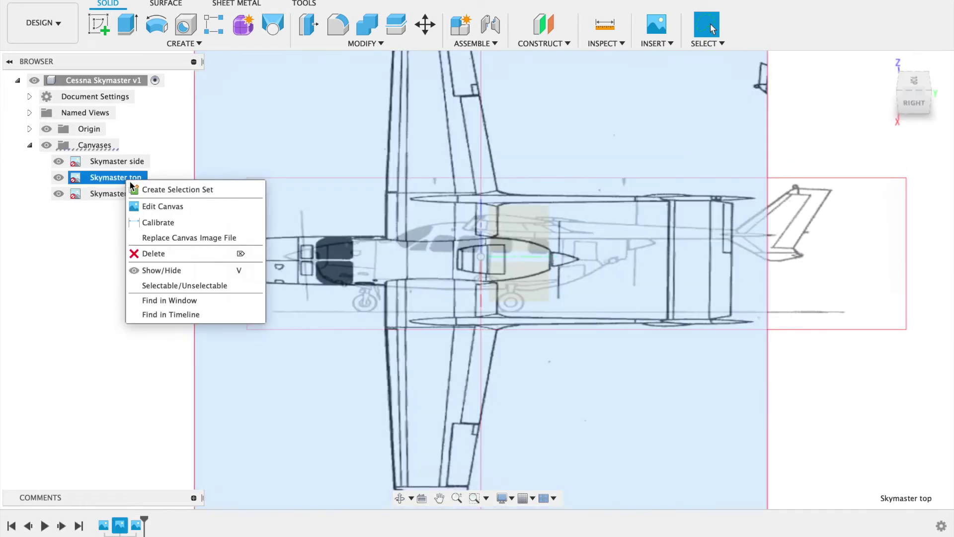
left_click(157, 208)
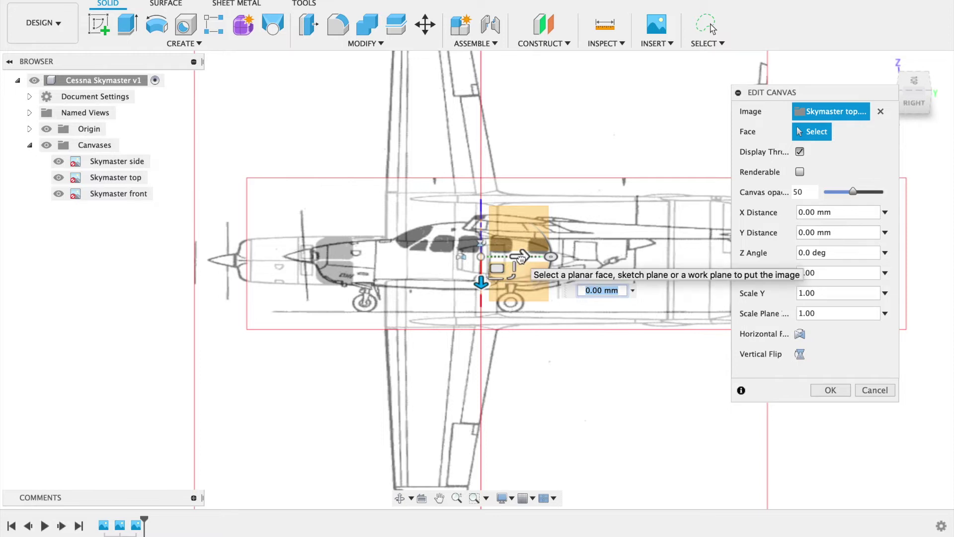
left_click_drag(521, 257, 594, 256)
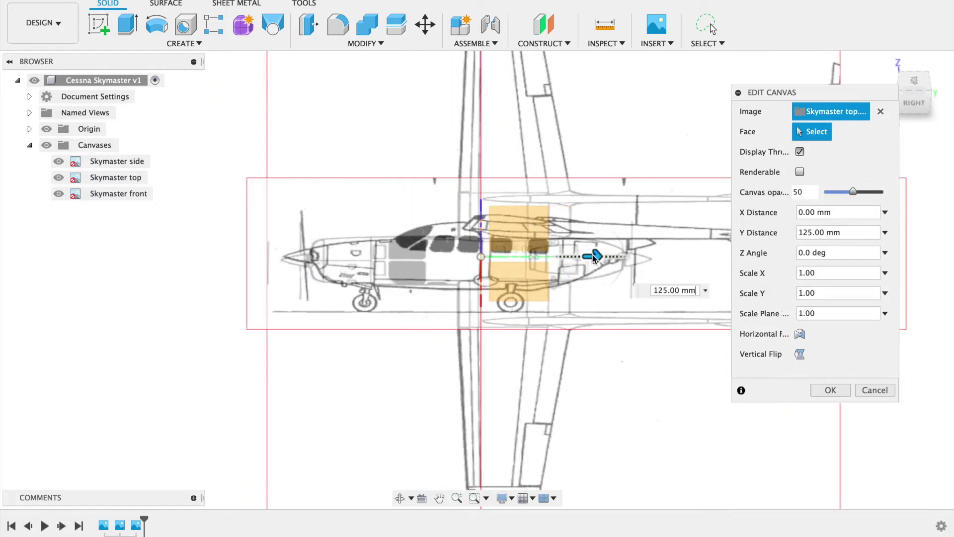
left_click(827, 390)
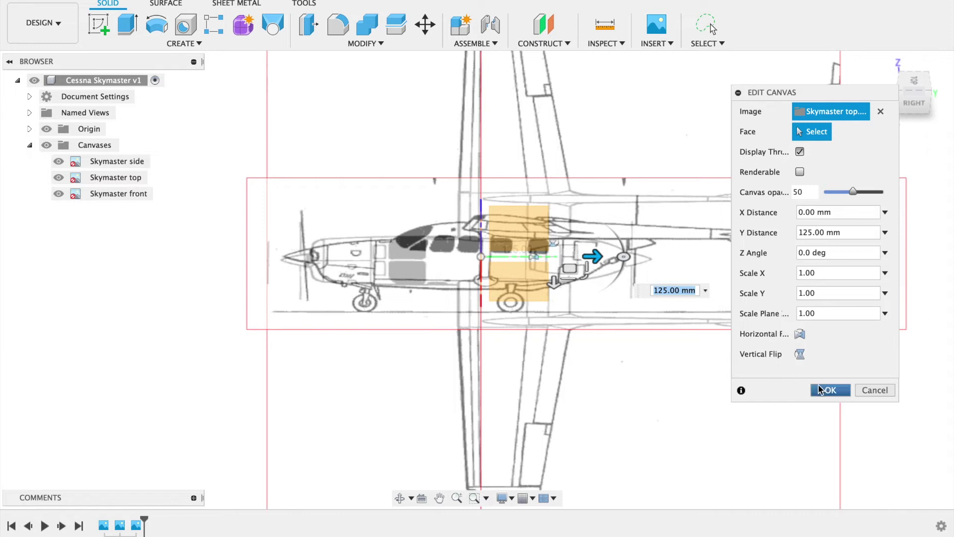
left_click(914, 100)
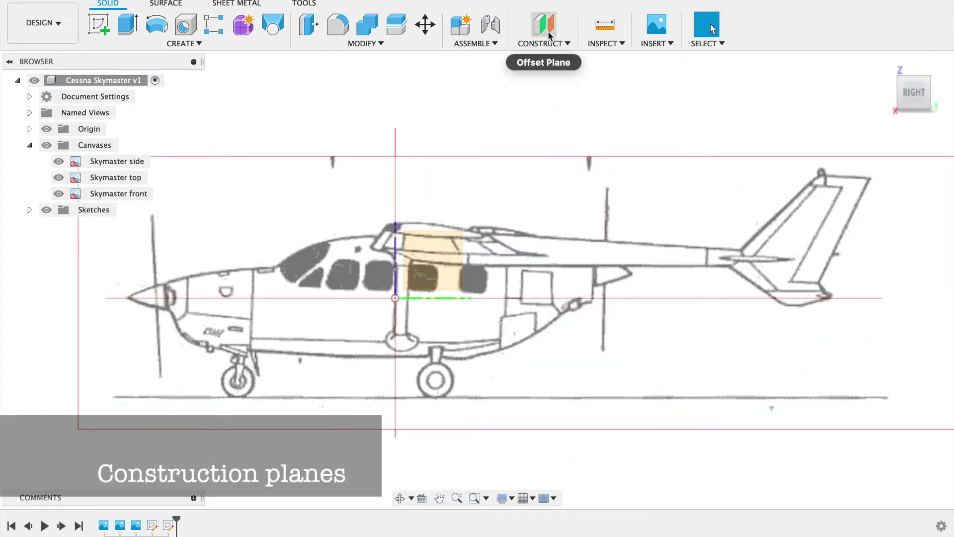
Step: Create an offset construction plane at -180 mm from the XZ plane, near the nose
left_click(544, 24)
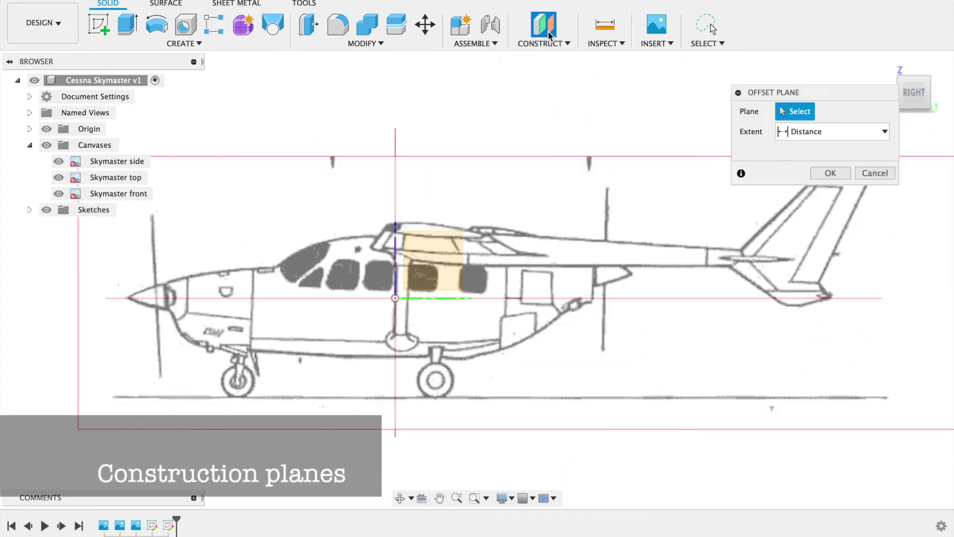
left_click(920, 94)
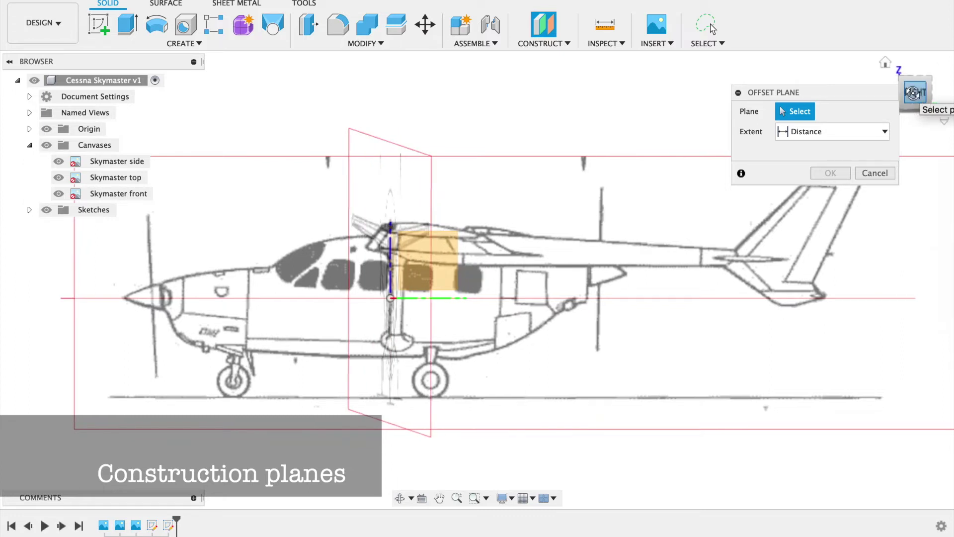
left_click(916, 92)
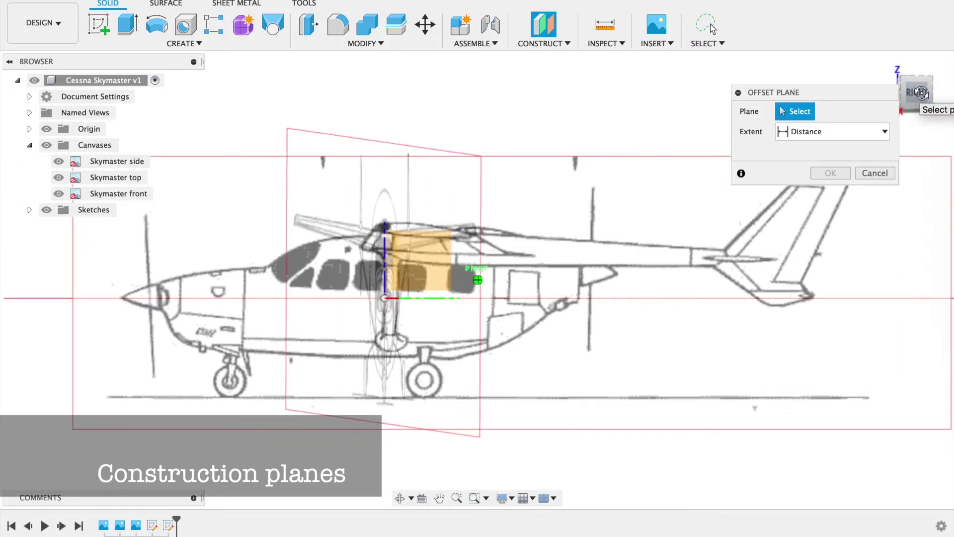
left_click(397, 262)
left_click(917, 94)
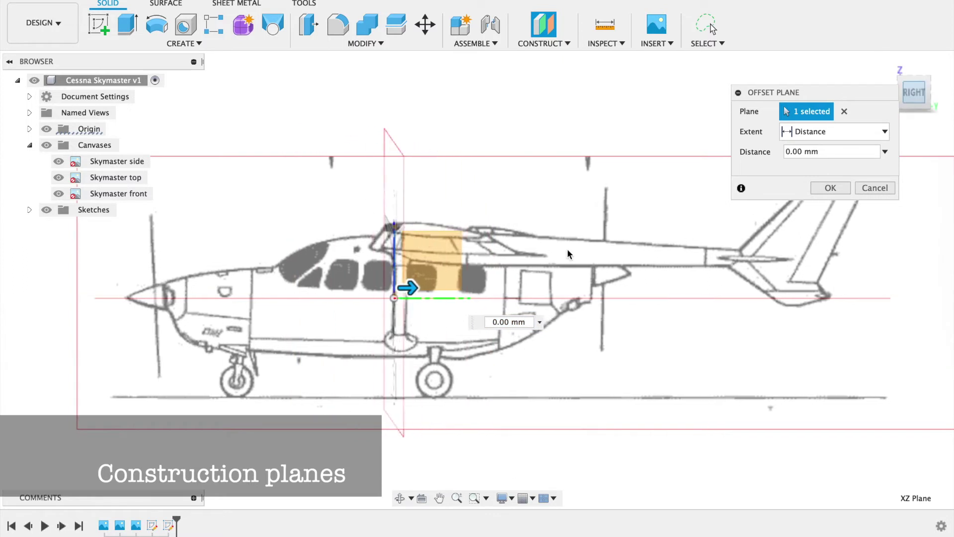
left_click_drag(410, 287, 244, 288)
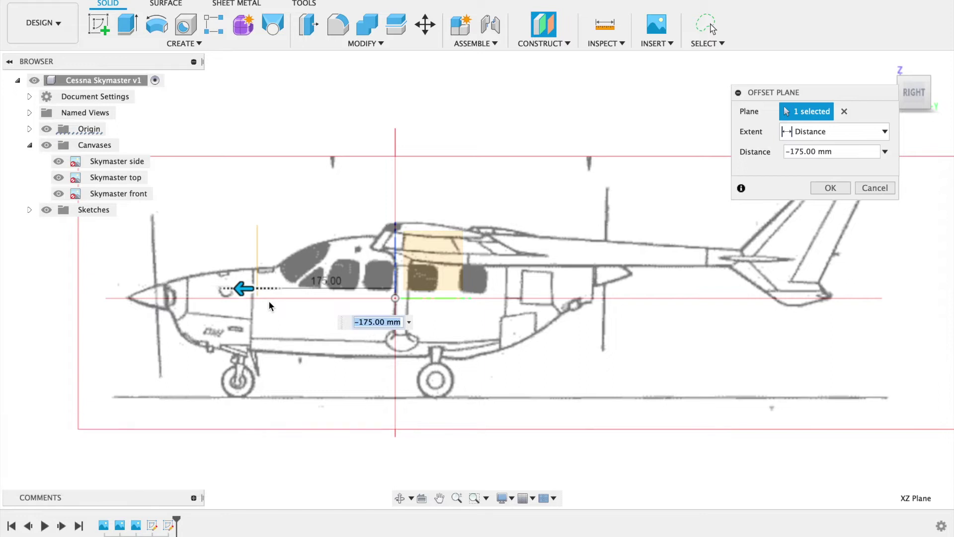
type("-180")
key("Return")
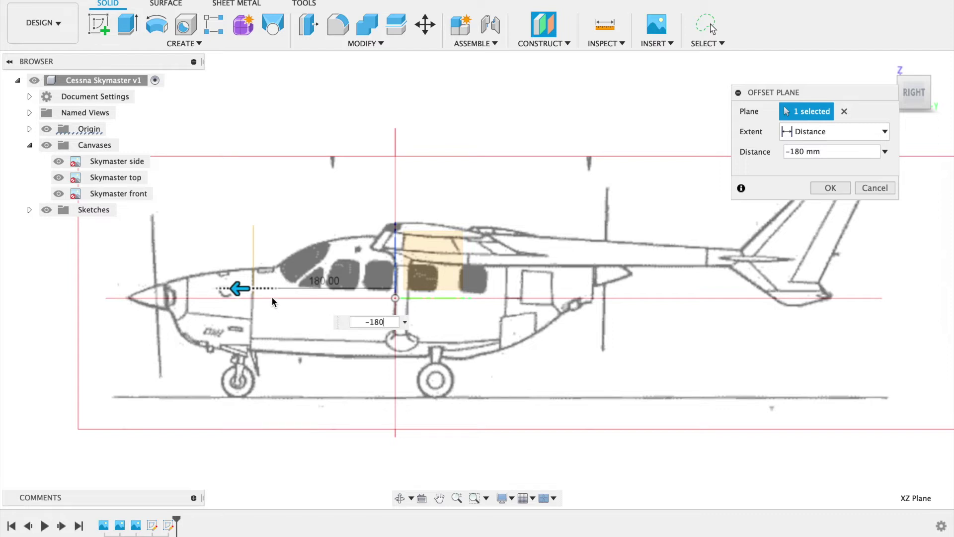
left_click(831, 188)
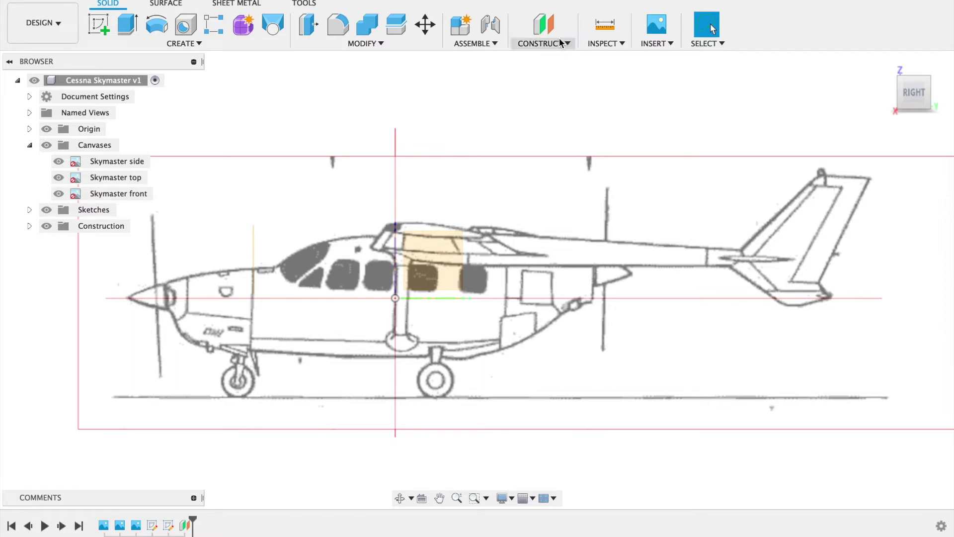
Step: Add an offset plane -85 mm from the nose plane, further toward the nose
left_click(543, 26)
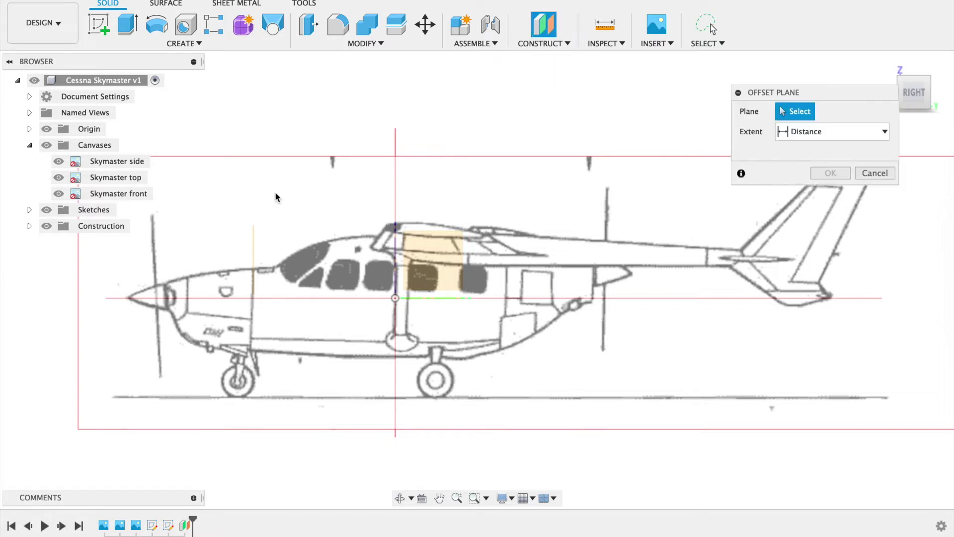
left_click(254, 262)
left_click_drag(269, 255, 196, 264)
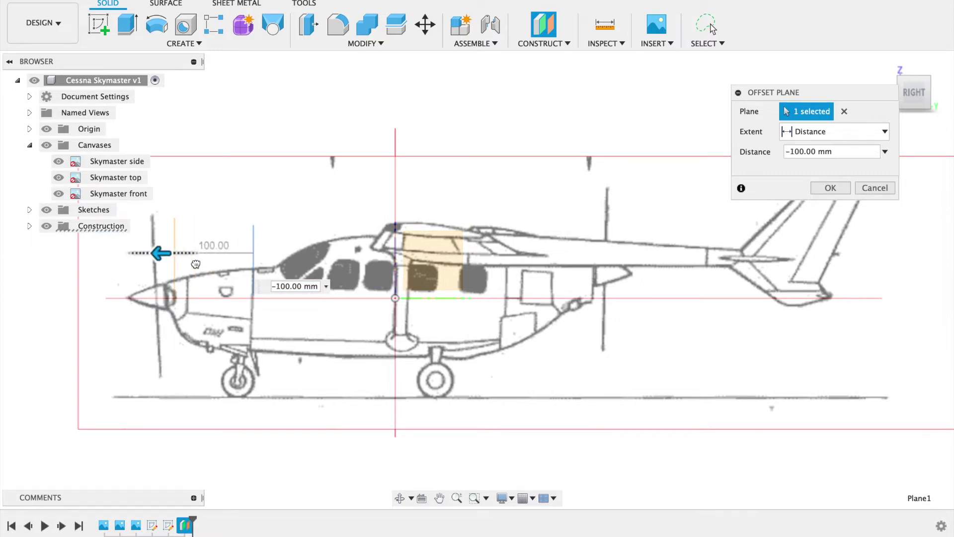
left_click_drag(200, 264, 204, 264)
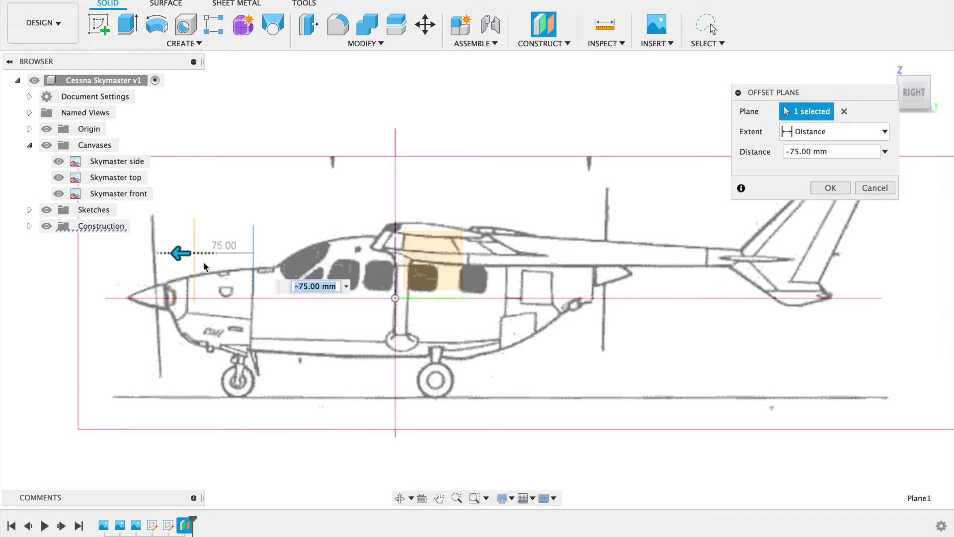
type("-85")
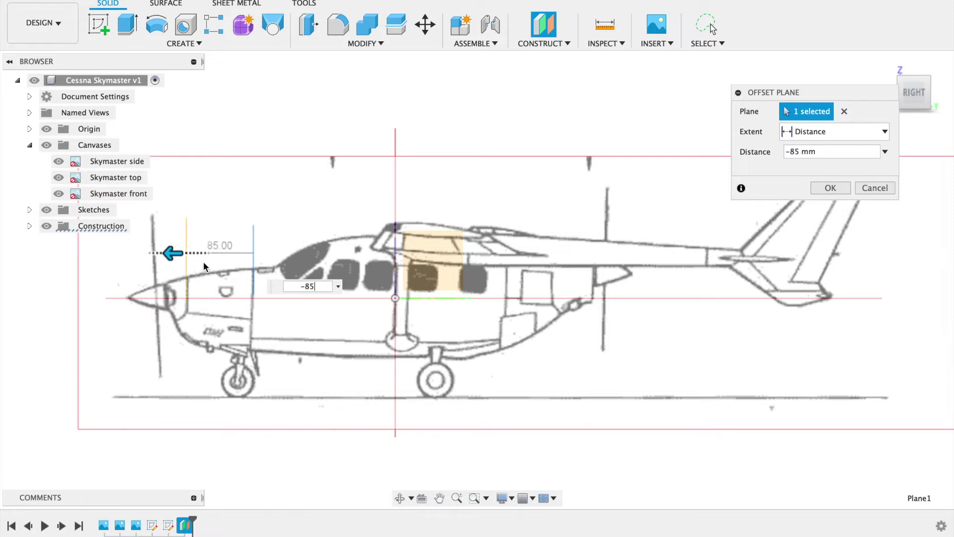
key("Return")
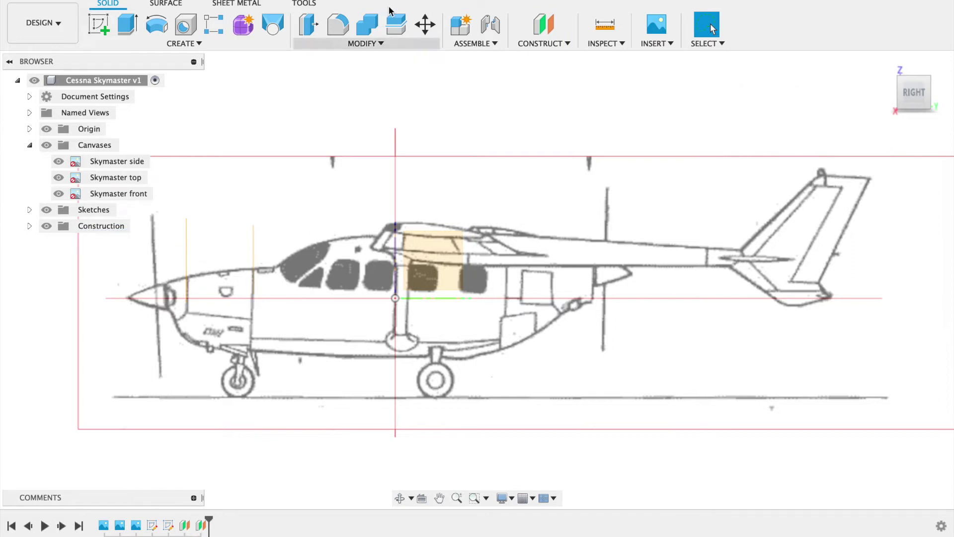
Step: Add an offset plane 30 mm back from the nose plane toward the windscreen
left_click(537, 25)
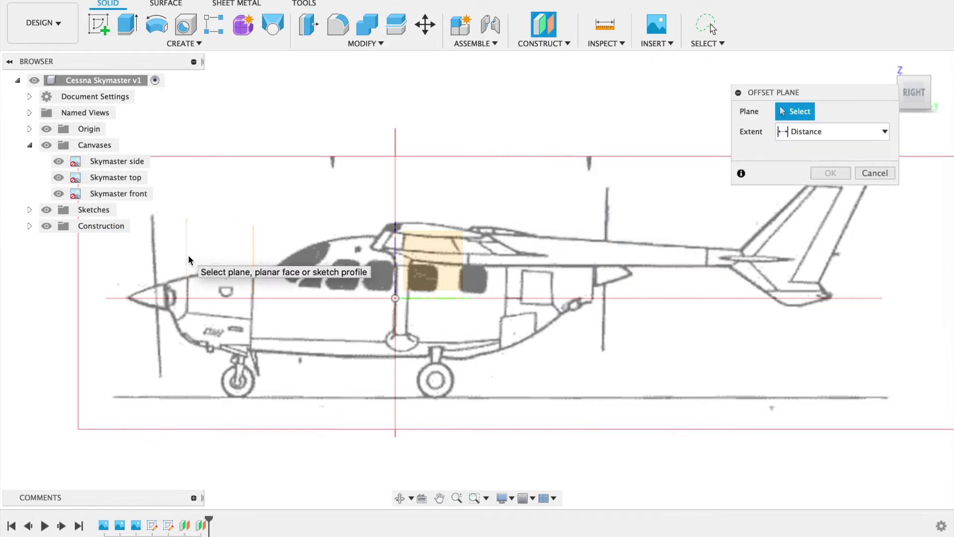
left_click(255, 266)
left_click_drag(276, 264, 297, 266)
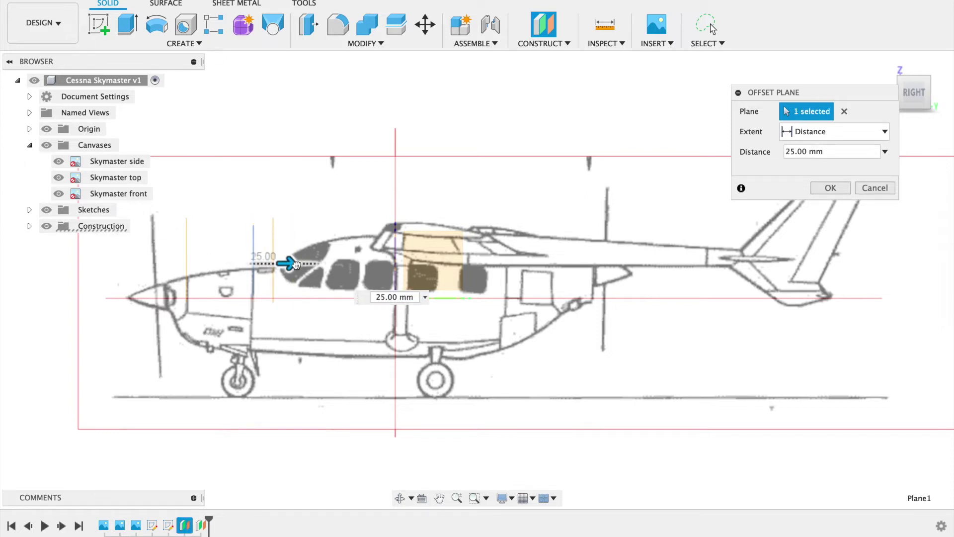
type("29")
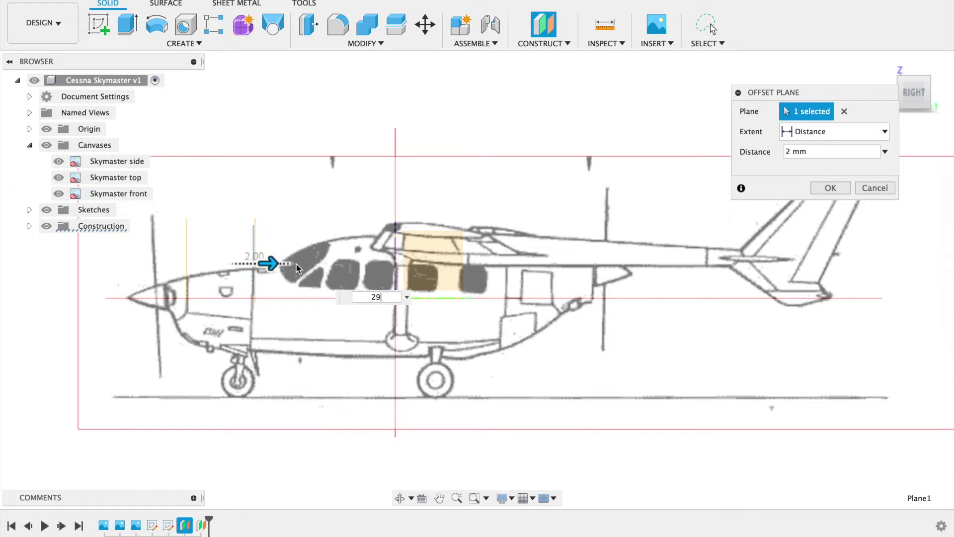
key("Return")
type("2")
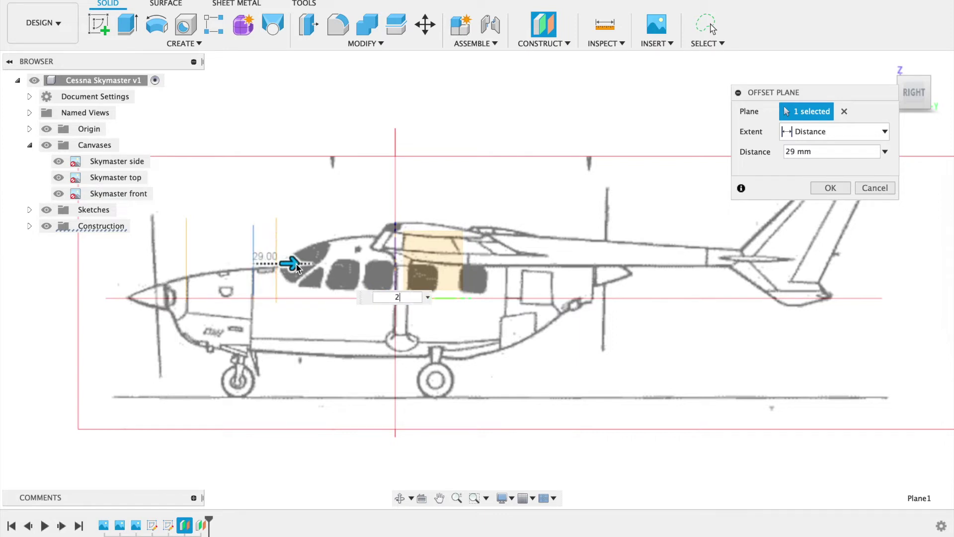
type("30")
key("Return")
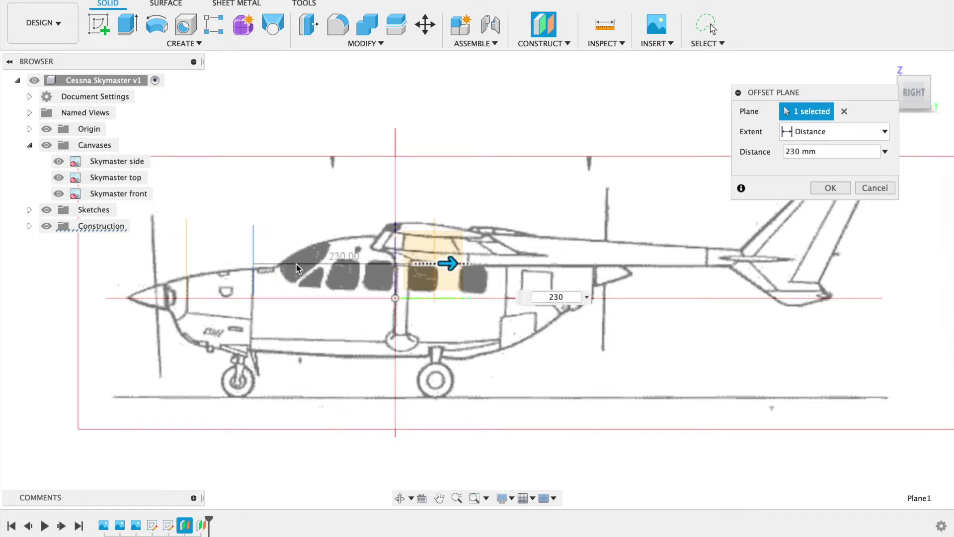
type("0")
key("Return")
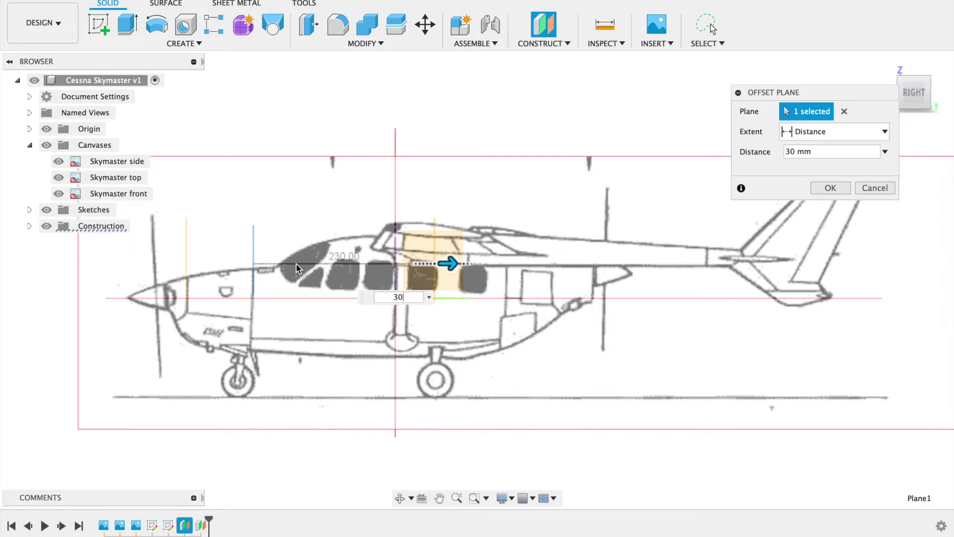
key("Return")
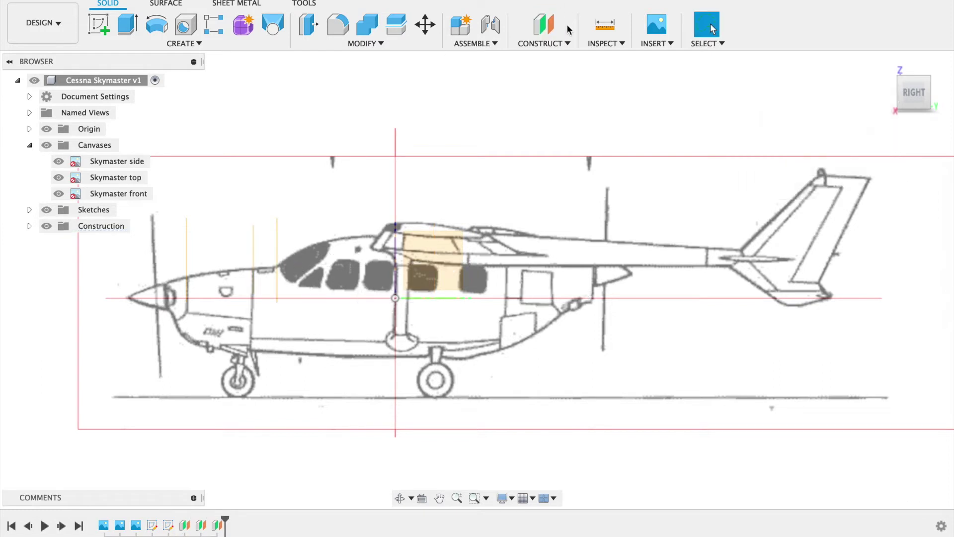
Step: Add two more offset planes stepping toward the tail, the first at 75 mm
left_click(549, 29)
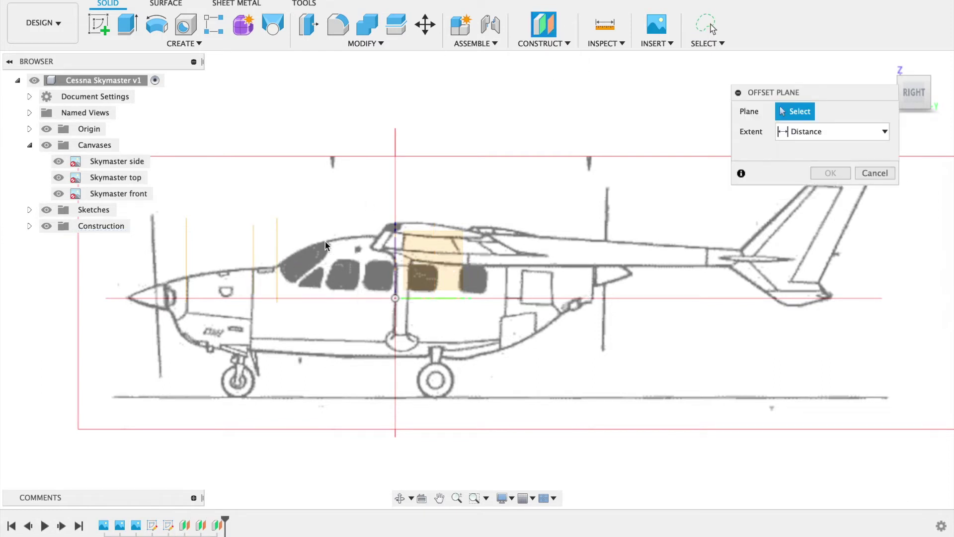
left_click(278, 266)
left_click_drag(296, 262, 347, 263)
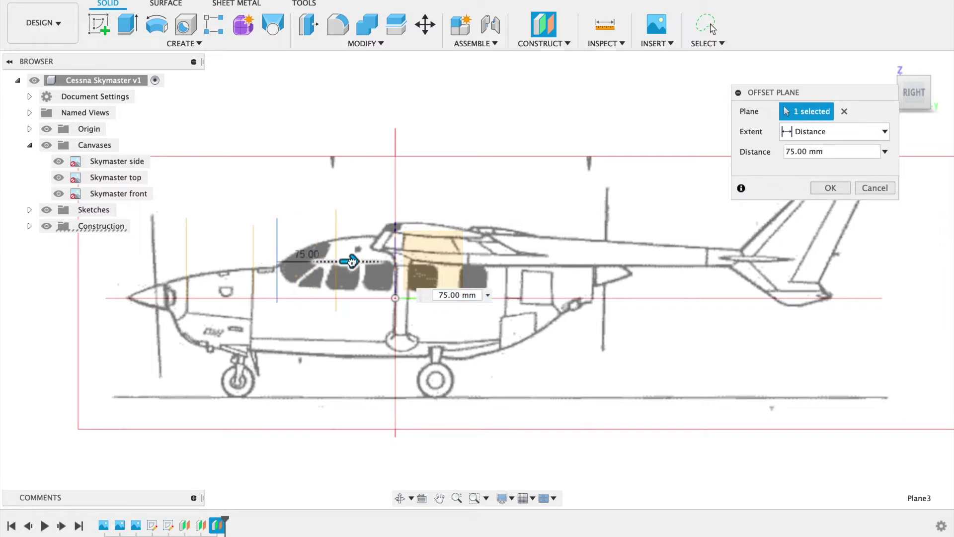
key("Return")
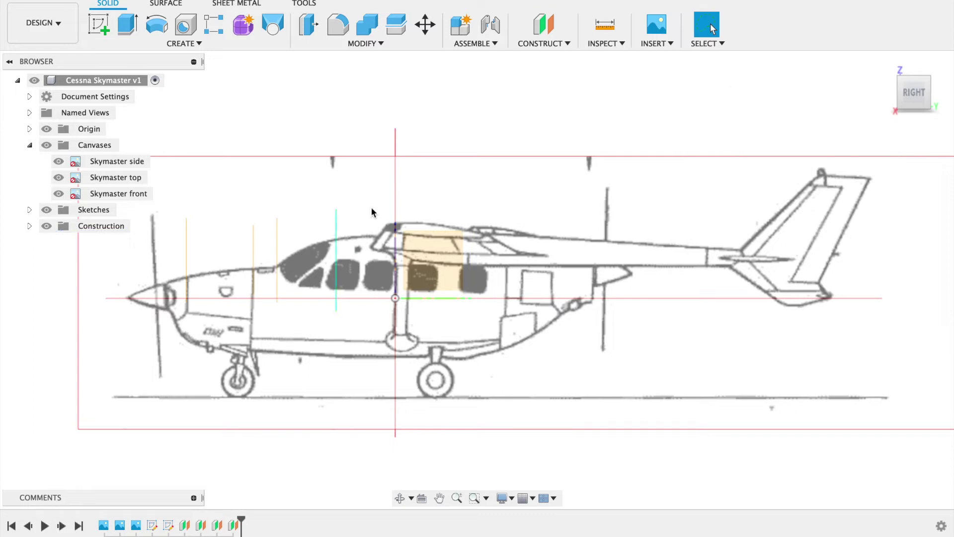
left_click(535, 36)
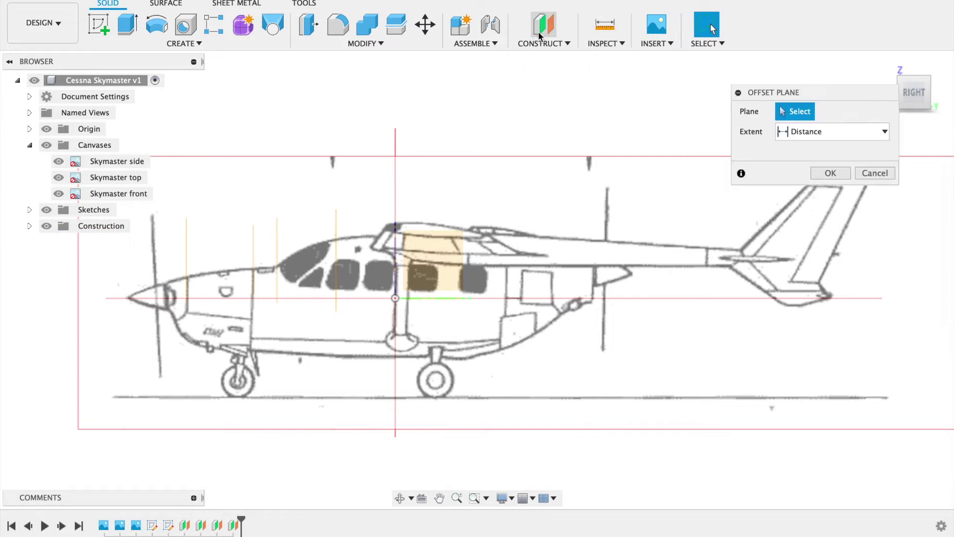
left_click(340, 251)
left_click_drag(351, 243, 385, 245)
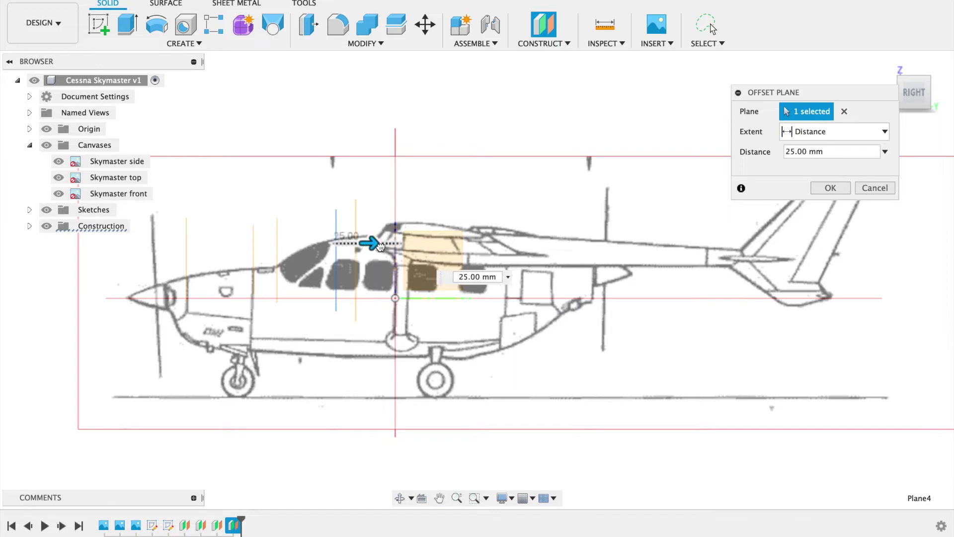
key("Return")
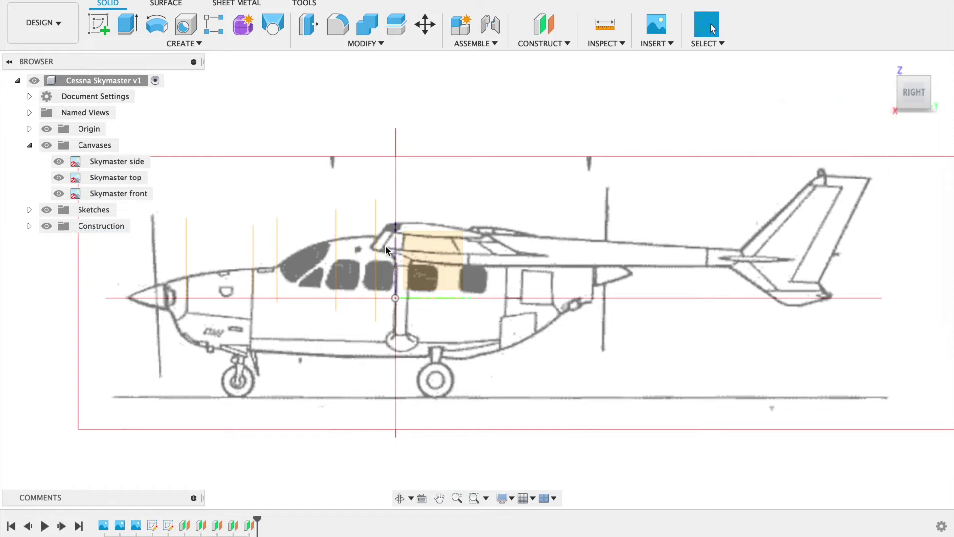
Step: Add an offset plane 275 mm aft of the previous one, toward the tail
left_click(547, 29)
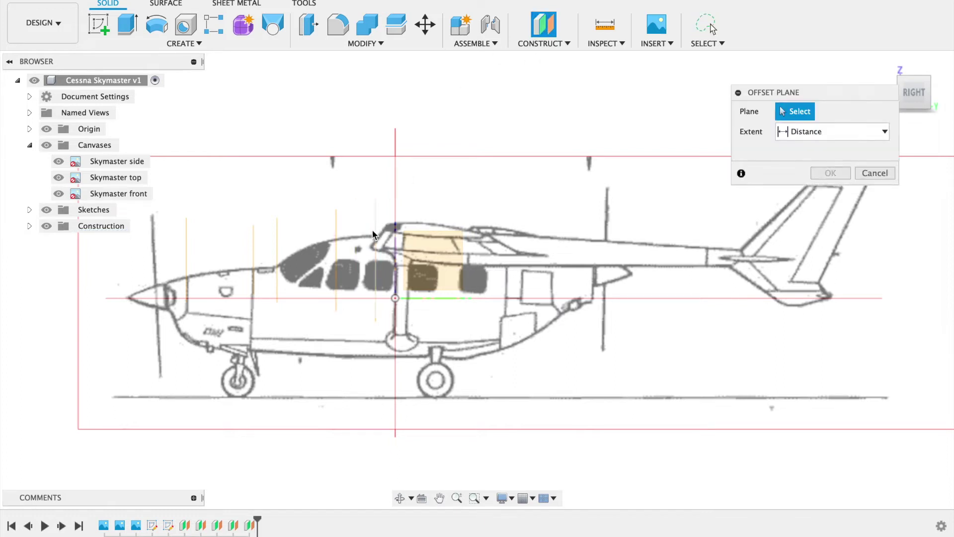
left_click(375, 247)
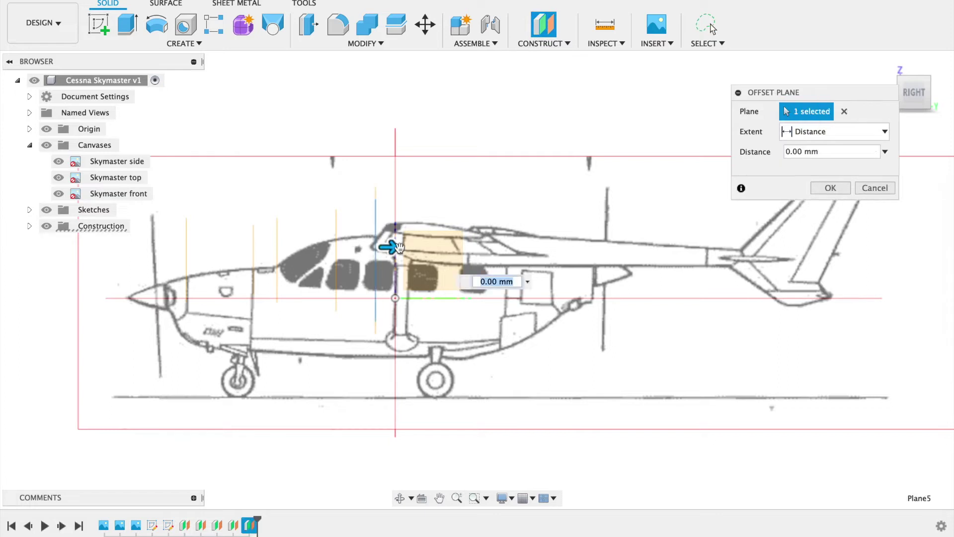
left_click_drag(487, 248, 610, 245)
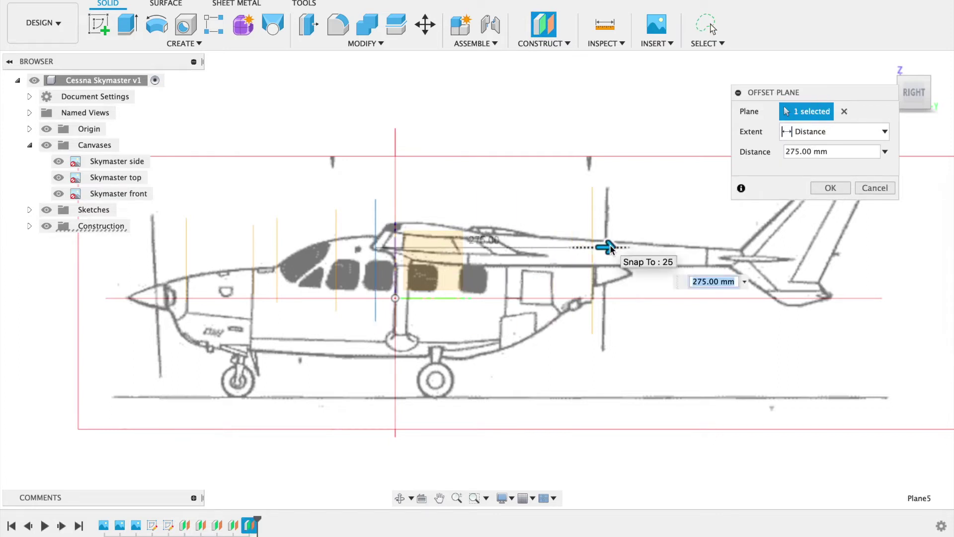
key("Return")
key("Return")
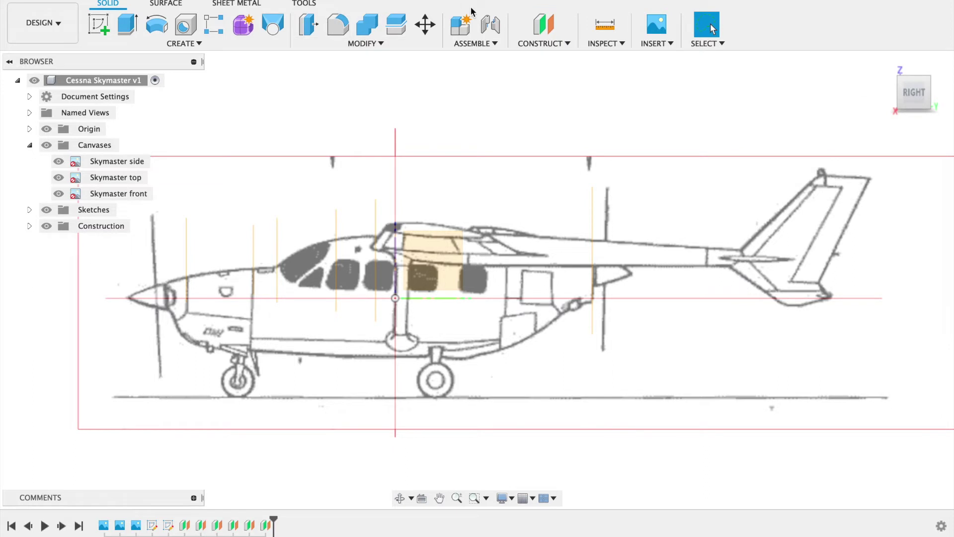
Step: Open a sketch on the offset plane nearest the nose, with Fit Point Spline active and the front canvas zoomed in
left_click(542, 28)
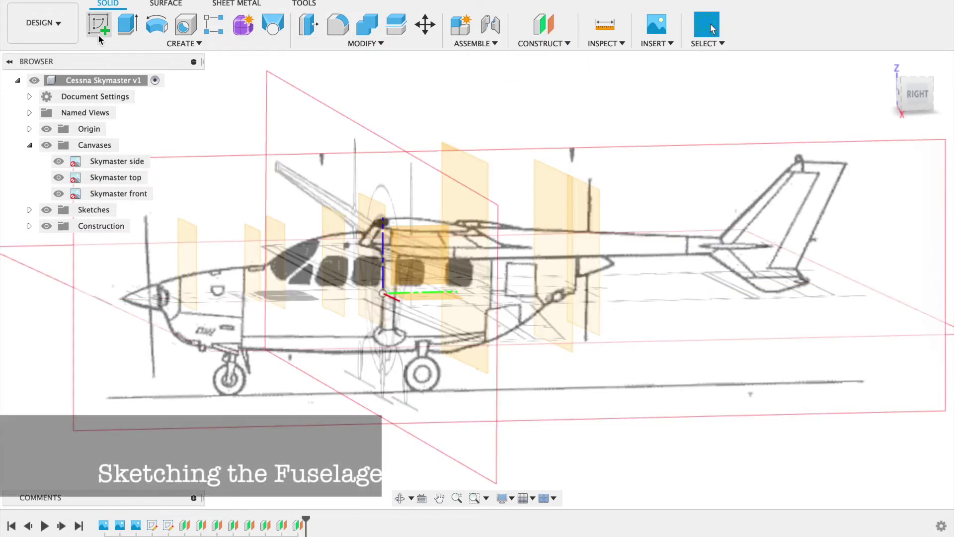
left_click(99, 33)
left_click(254, 277)
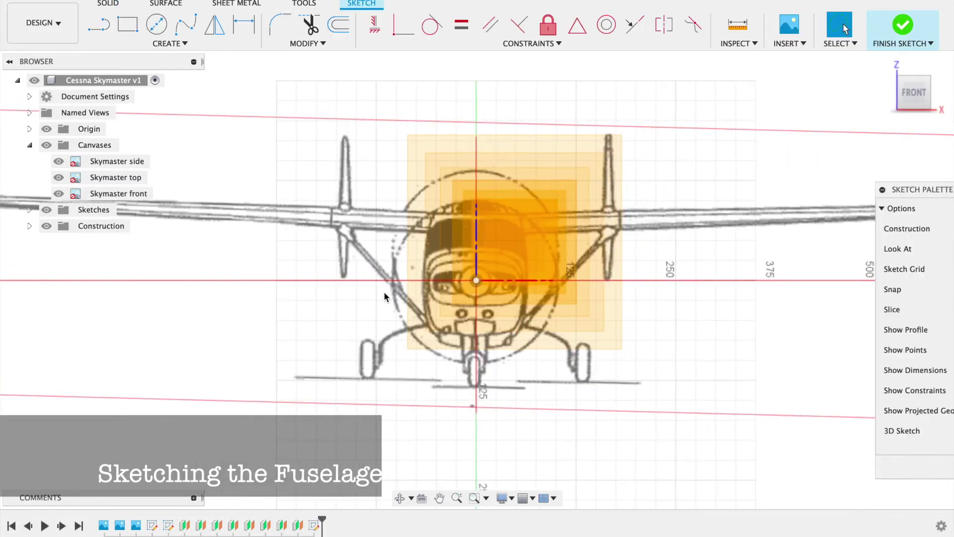
scroll(377, 308, "up", 5)
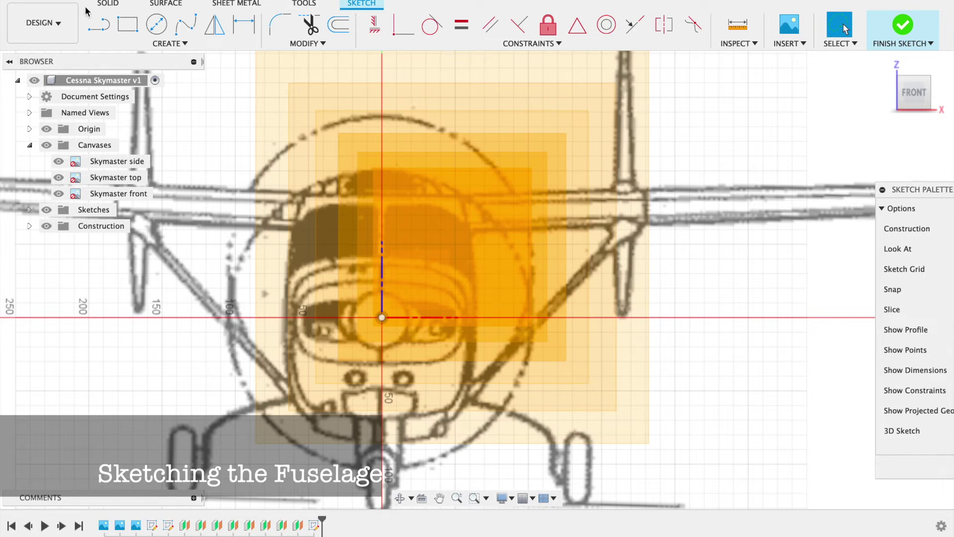
left_click(187, 27)
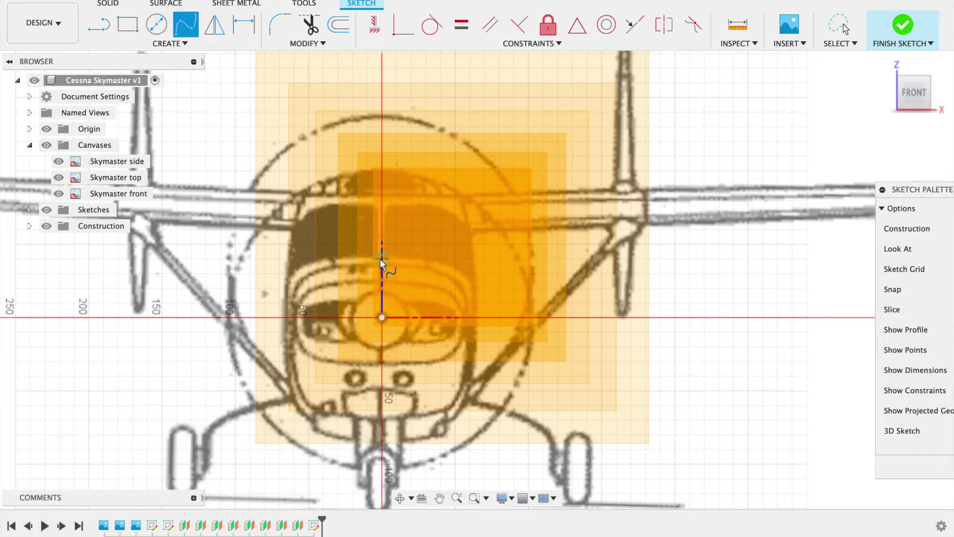
scroll(382, 268, "up", 2)
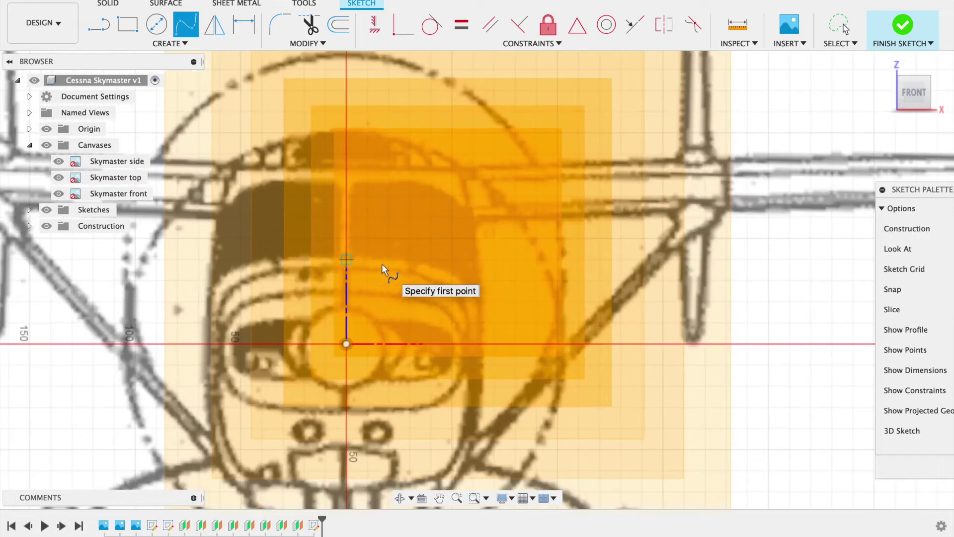
scroll(383, 268, "up", 3)
scroll(383, 269, "up", 2)
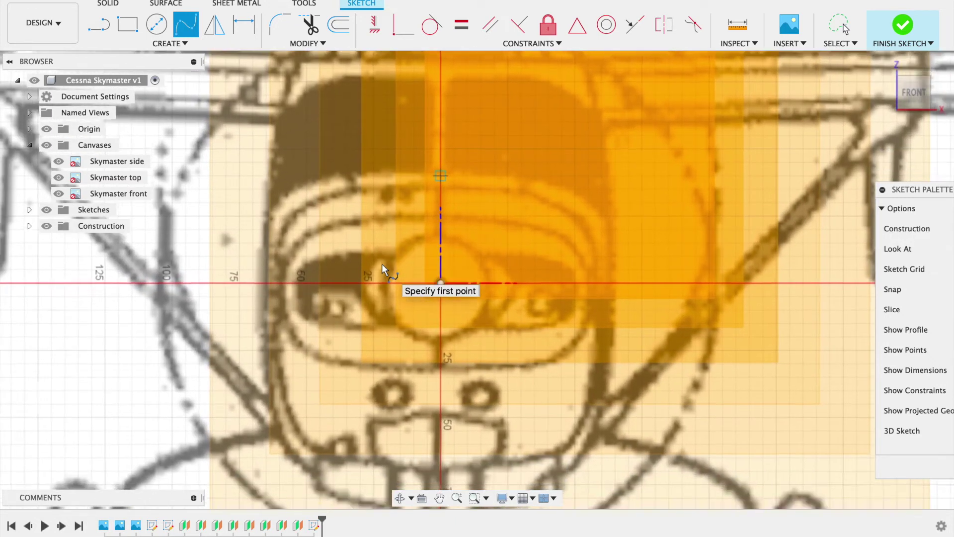
scroll(385, 269, "up", 2)
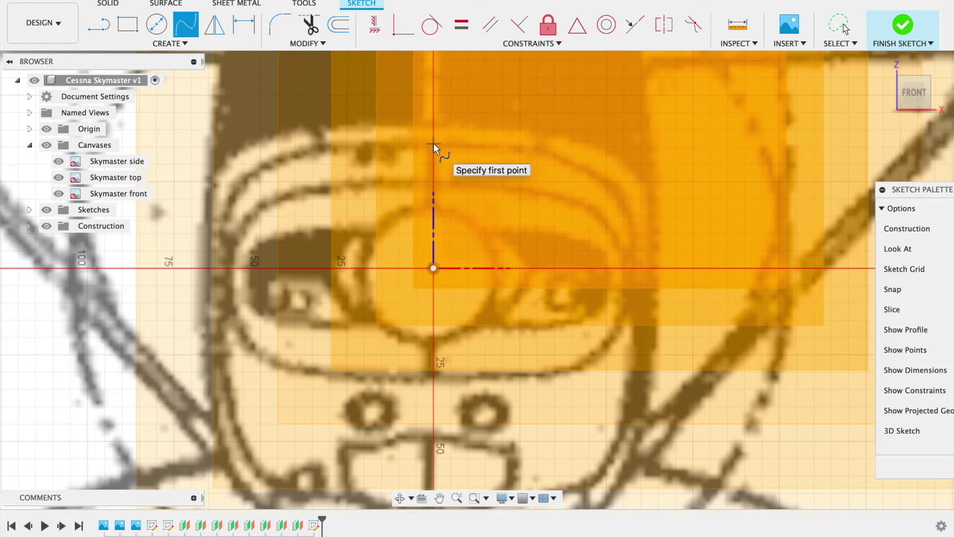
Step: Trace the left half of the front-view fuselage outline with a six-point spline, top centre to bottom centre
left_click(433, 147)
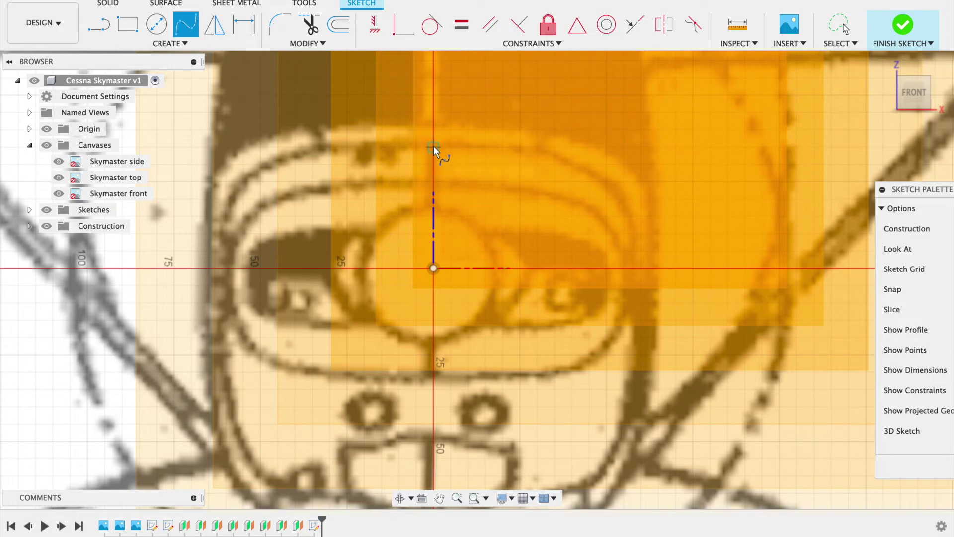
left_click(339, 147)
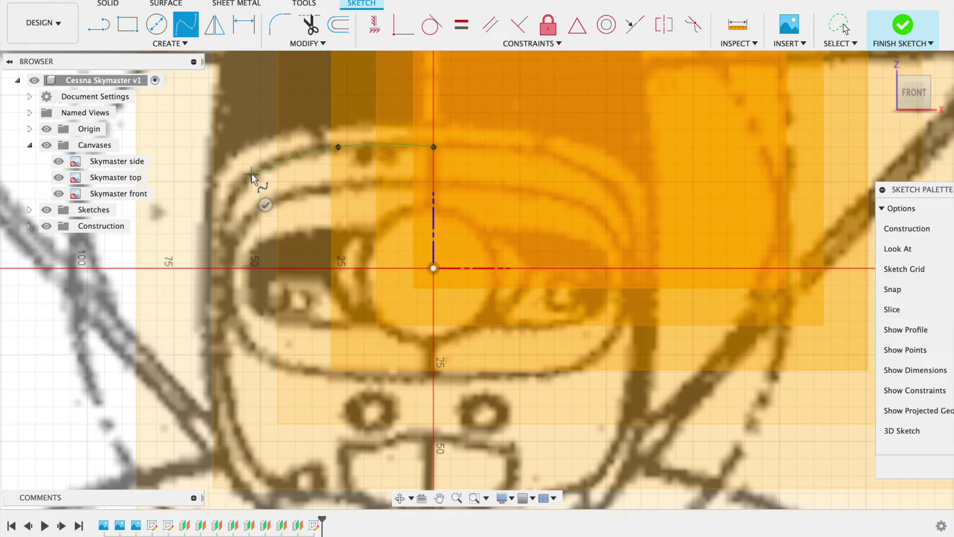
left_click(251, 174)
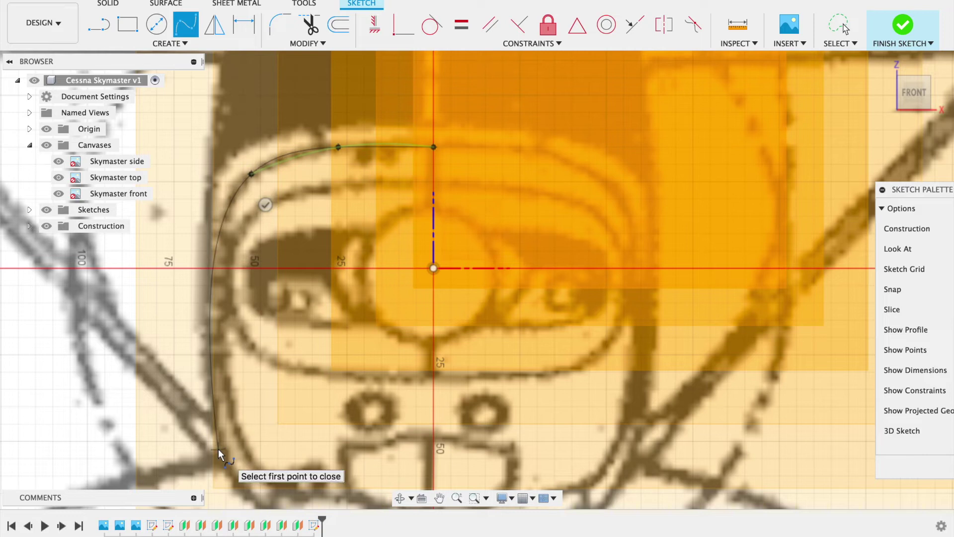
left_click(219, 453)
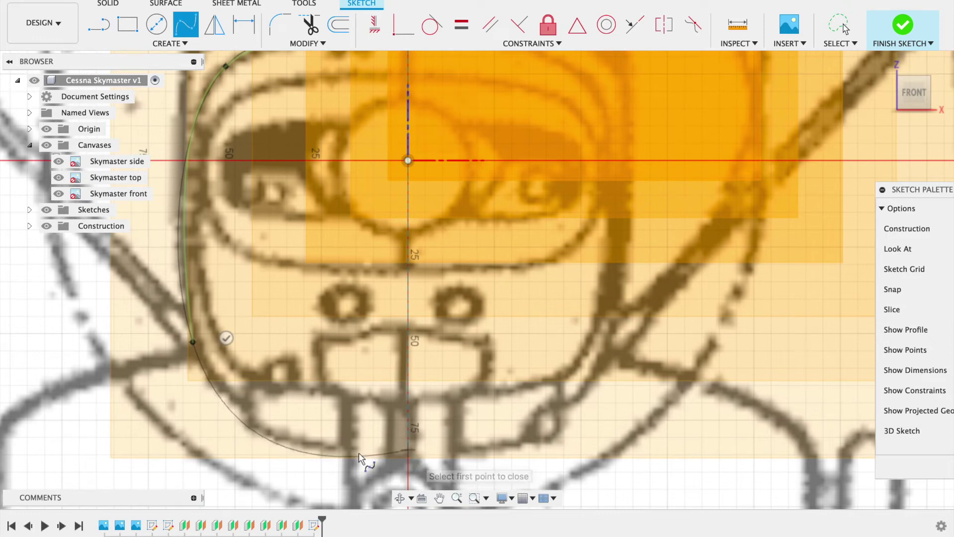
left_click(300, 443)
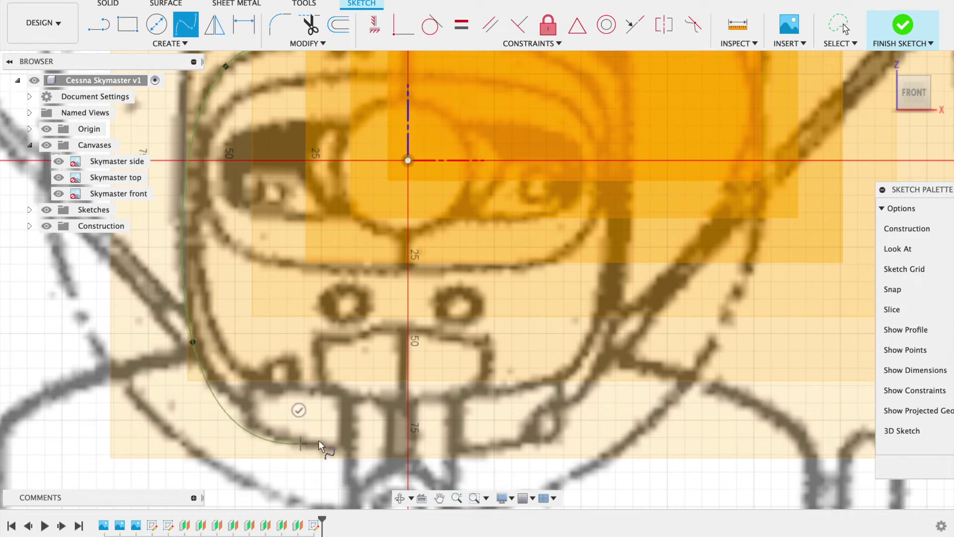
left_click(410, 454)
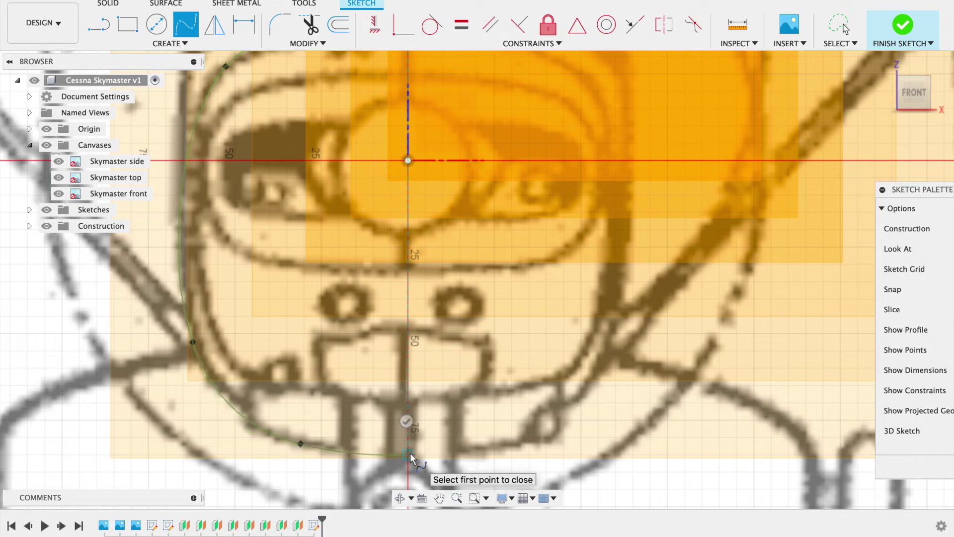
left_click(406, 422)
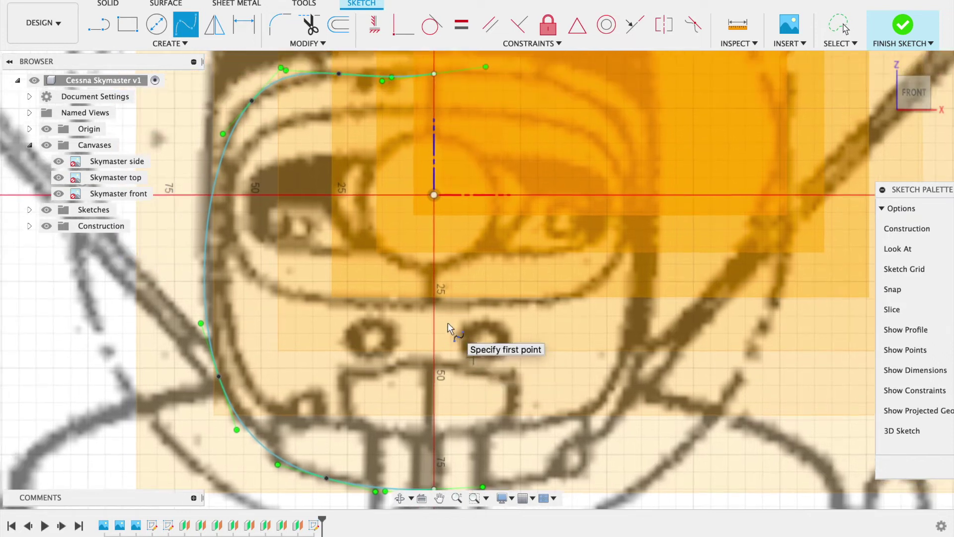
scroll(450, 328, "down", 1)
scroll(450, 328, "down", 1)
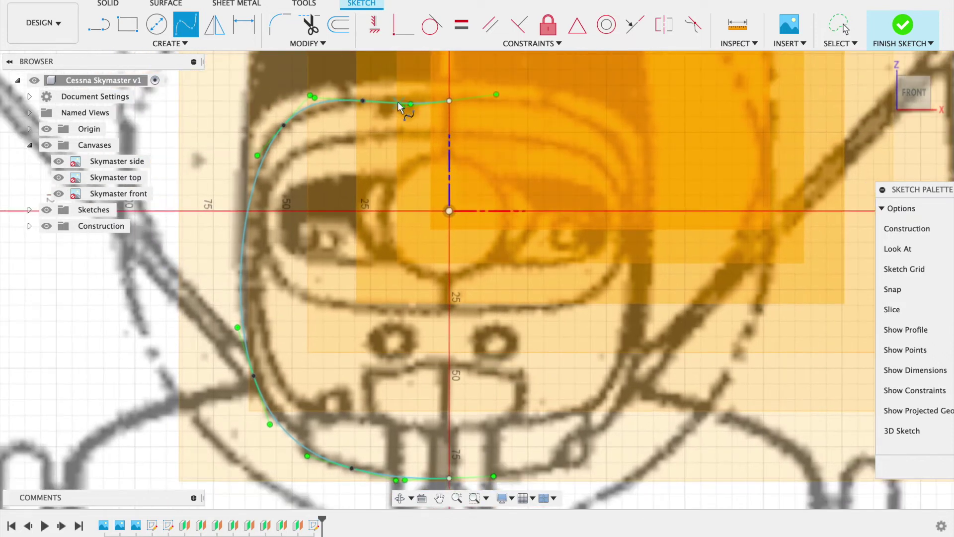
Step: Drag the spline's fit points and tangent handles to hug the outline, with a flat horizontal top
left_click(840, 25)
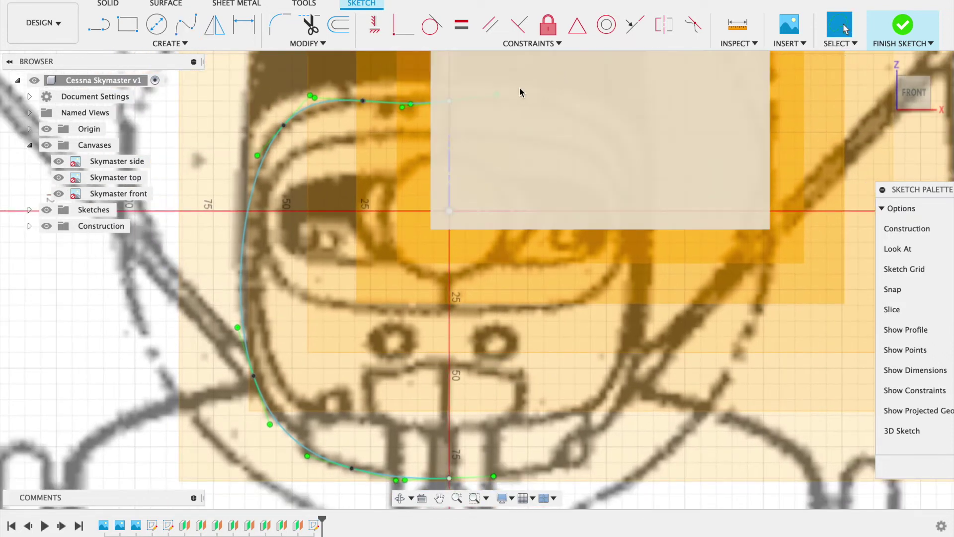
left_click_drag(497, 96, 498, 103)
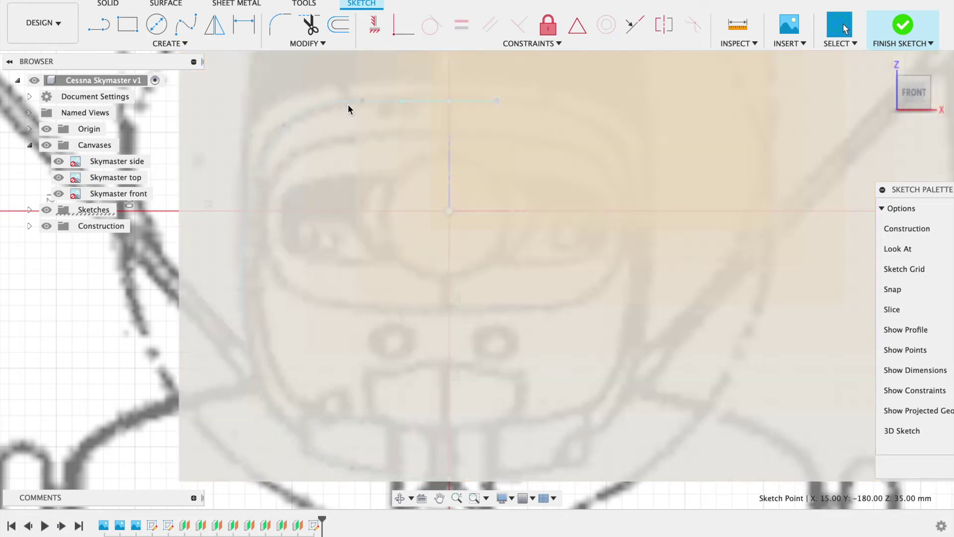
left_click(363, 102)
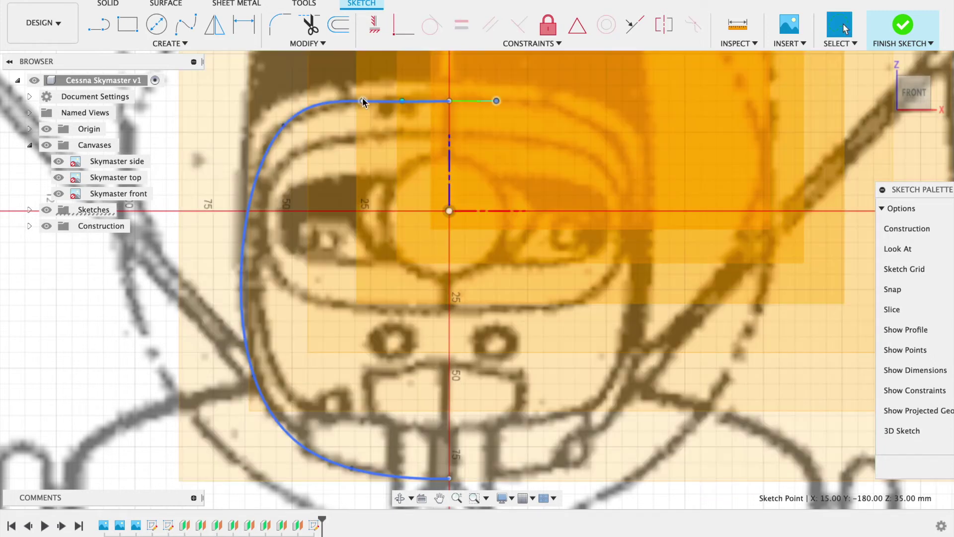
left_click_drag(364, 102, 347, 100)
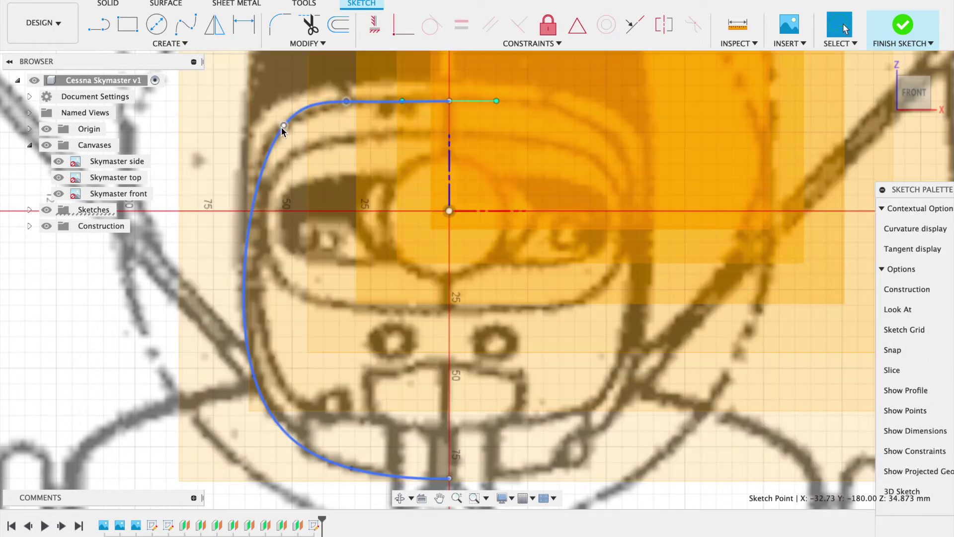
left_click_drag(284, 127, 262, 155)
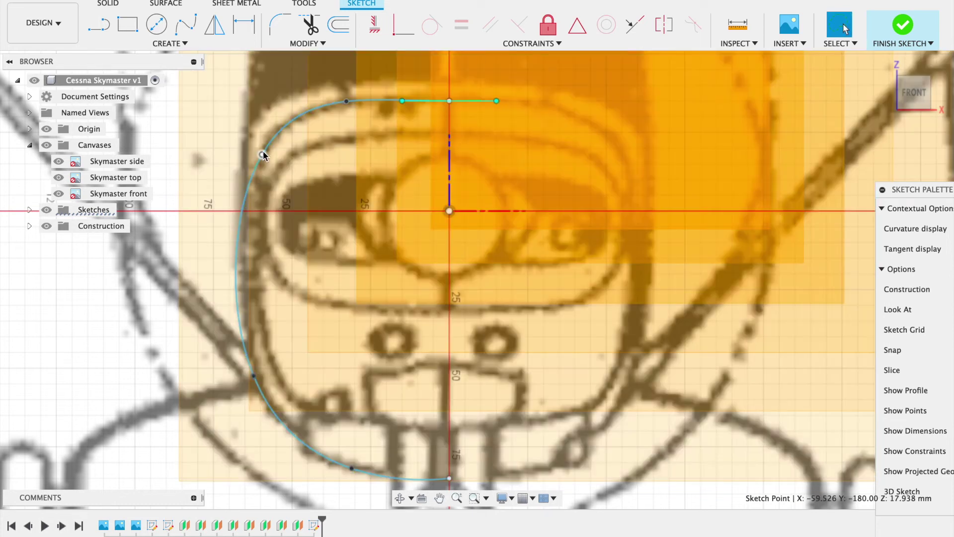
left_click_drag(240, 194, 251, 187)
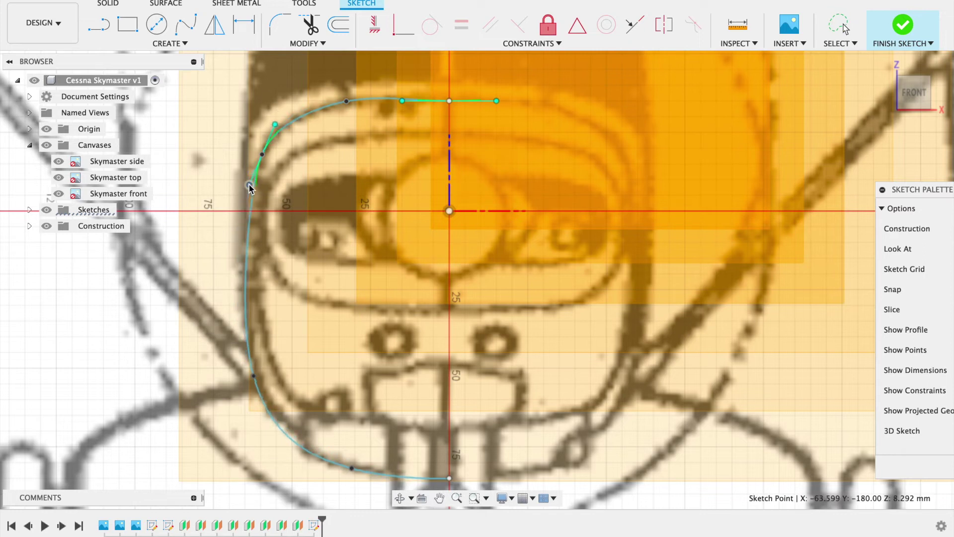
left_click(254, 380)
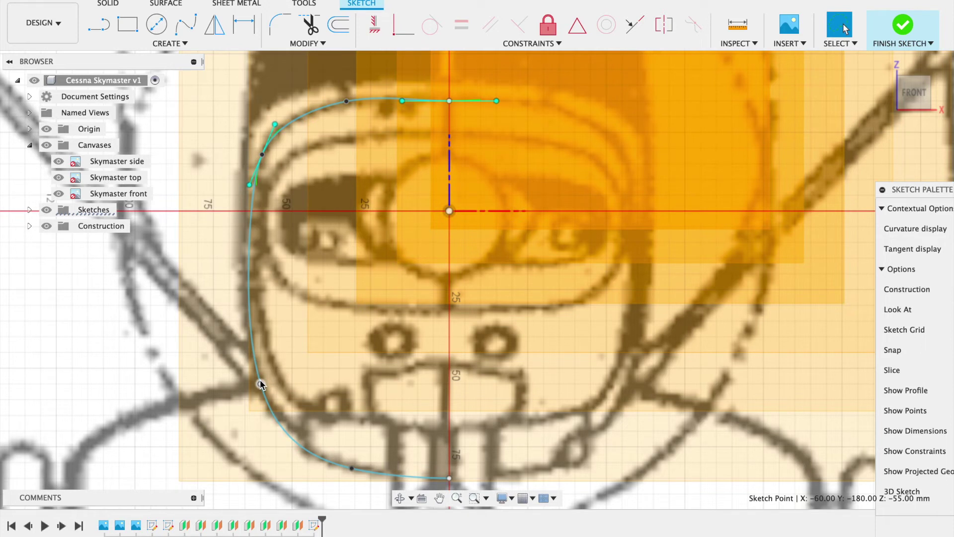
key("Escape")
left_click_drag(449, 95, 450, 92)
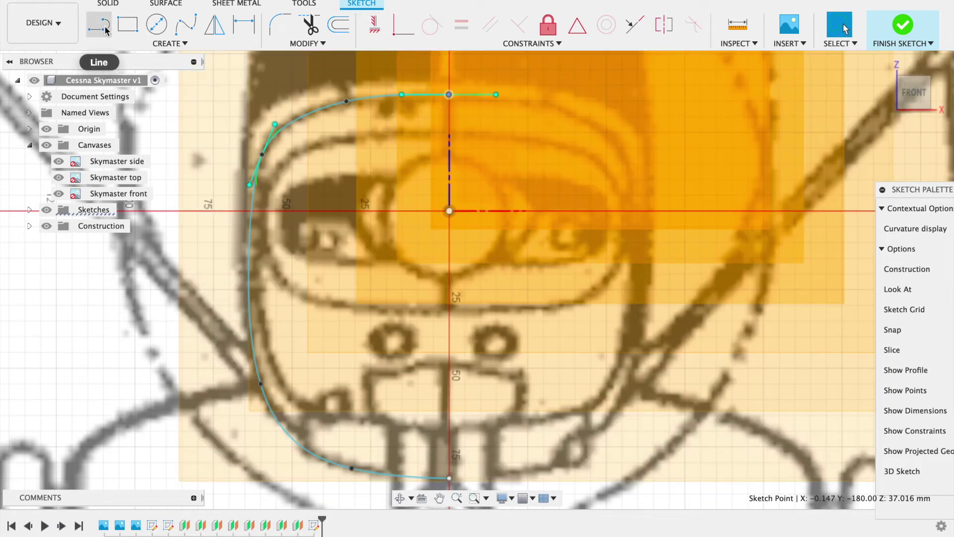
Step: Draw a short vertical centre line upward from the origin
left_click(105, 28)
left_click(449, 211)
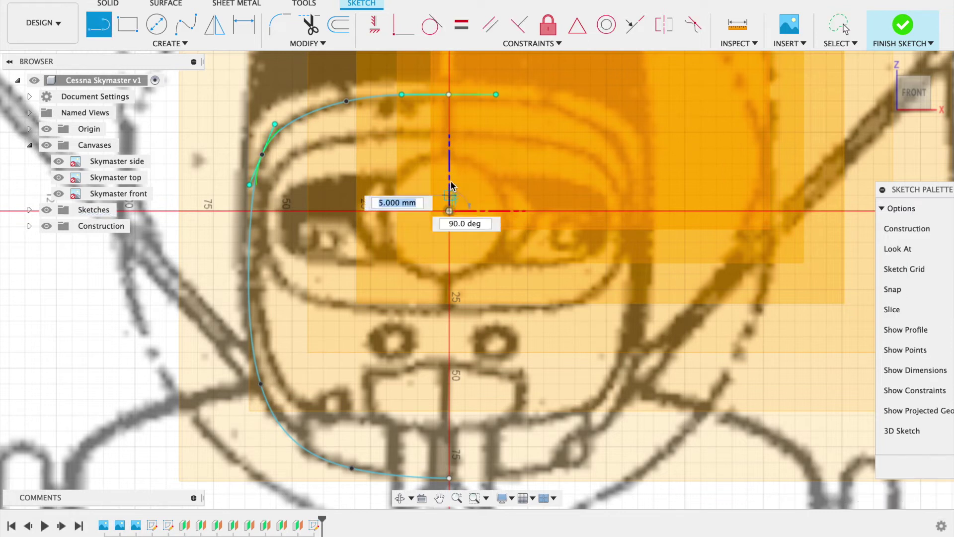
left_click(450, 179)
key("Escape")
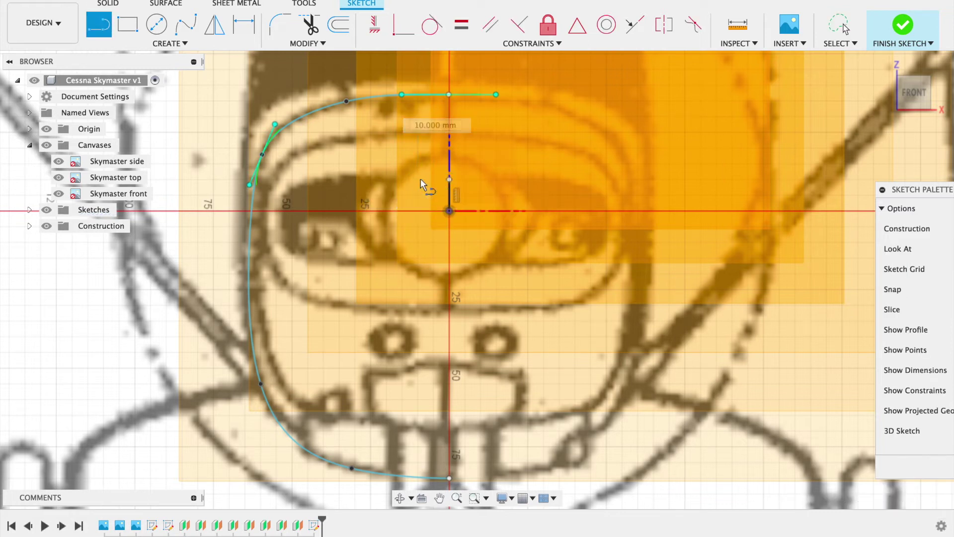
Step: Mirror the half-spline across the vertical centre line to create the right half
left_click(215, 26)
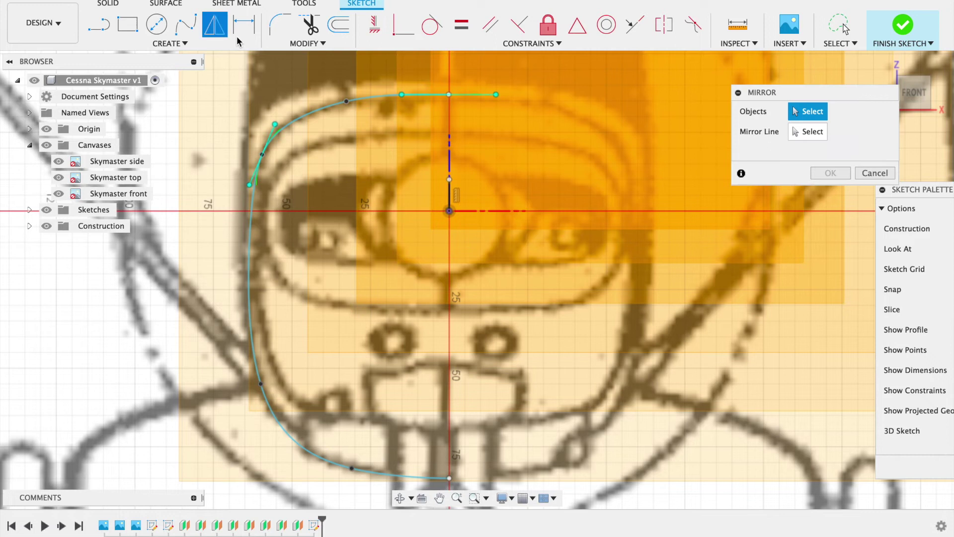
left_click(327, 109)
left_click(811, 132)
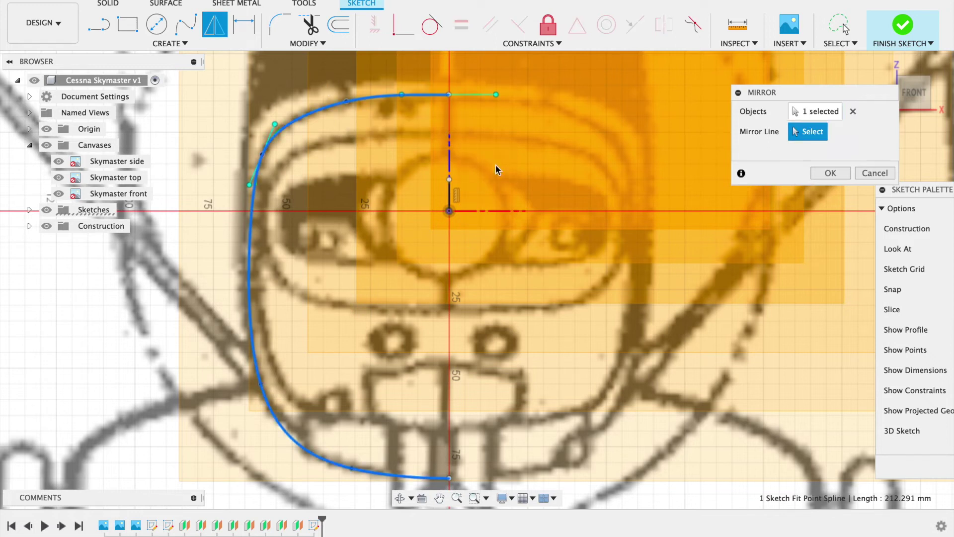
left_click(450, 174)
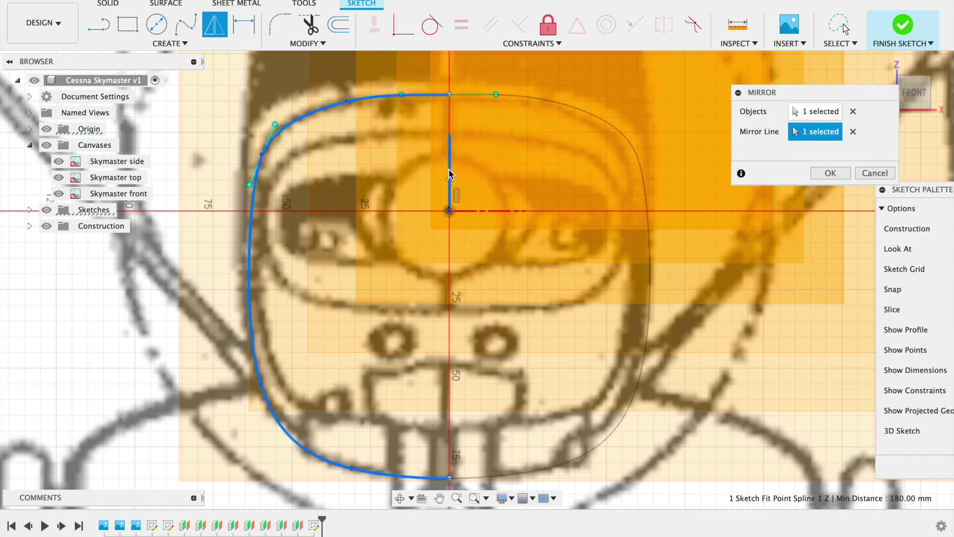
left_click(830, 172)
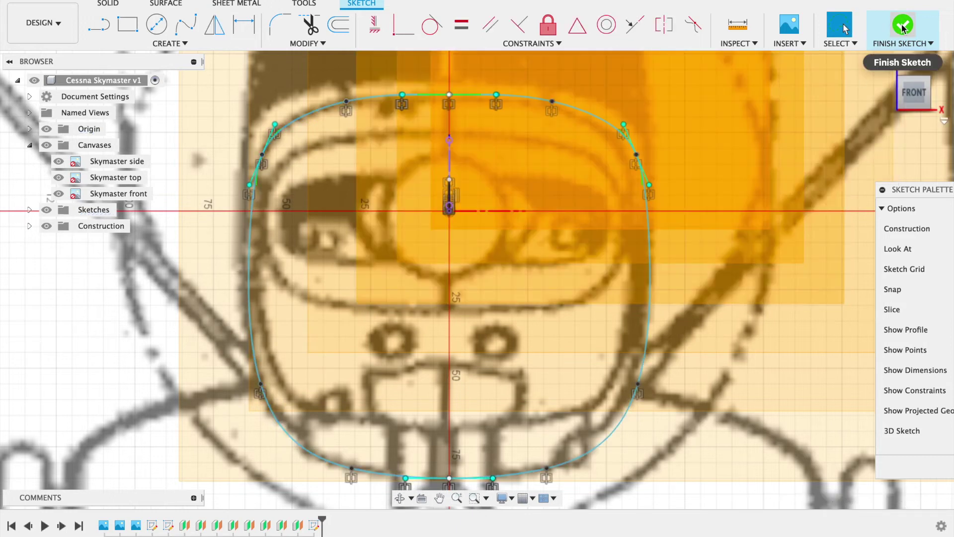
Step: Finish the cross-section sketch, inspect the canvases from oblique, top, front and side views, and start a new sketch
left_click(903, 25)
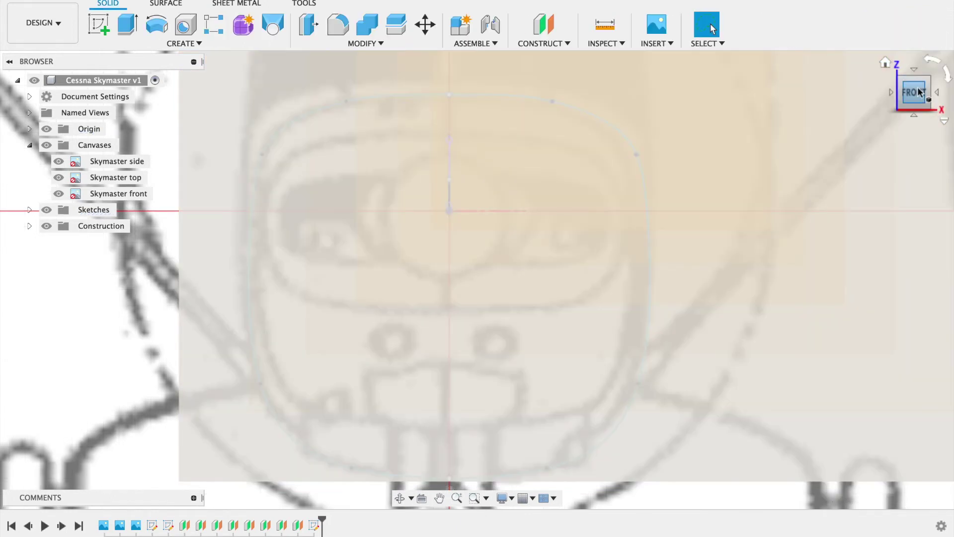
mouse_move(478, 280)
middle_mouse_down("shift")
mouse_move(624, 267)
mouse_move(771, 145)
middle_mouse_up("shift")
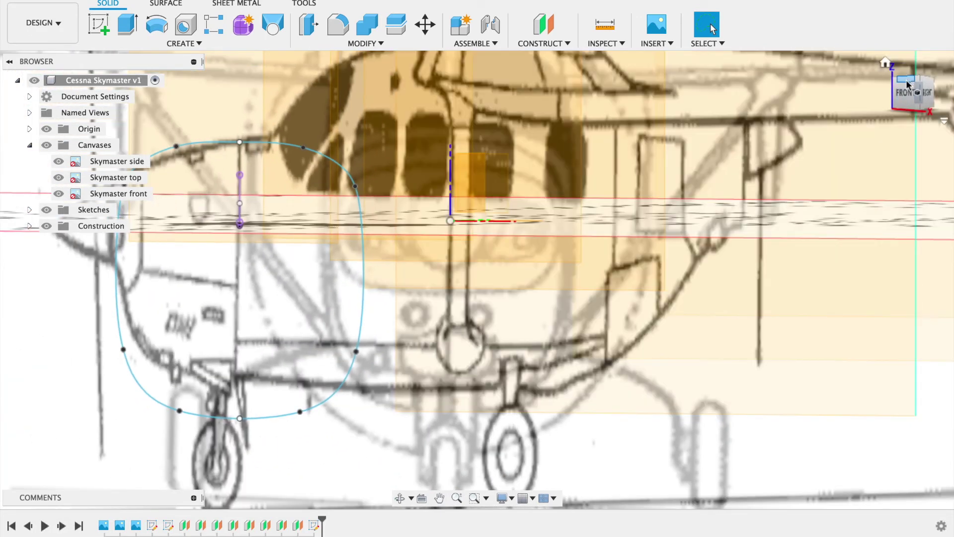
left_click(907, 83)
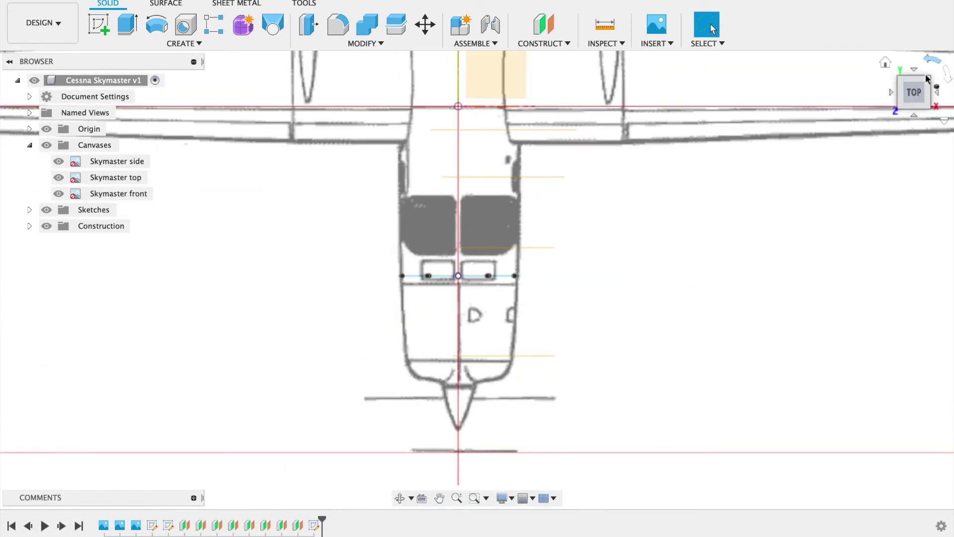
left_click(918, 97)
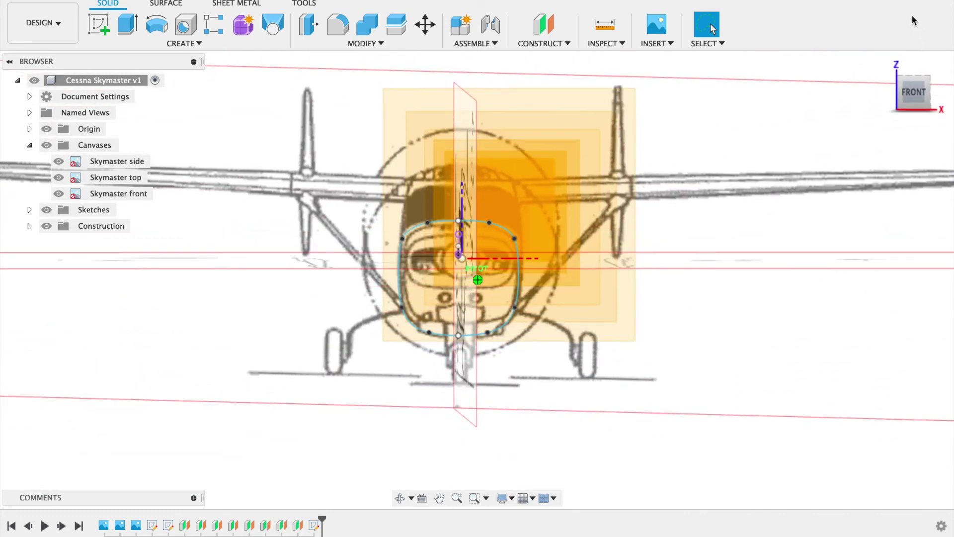
mouse_move(914, 21)
middle_mouse_down("shift")
mouse_move(779, 27)
mouse_move(914, 24)
middle_mouse_up("shift")
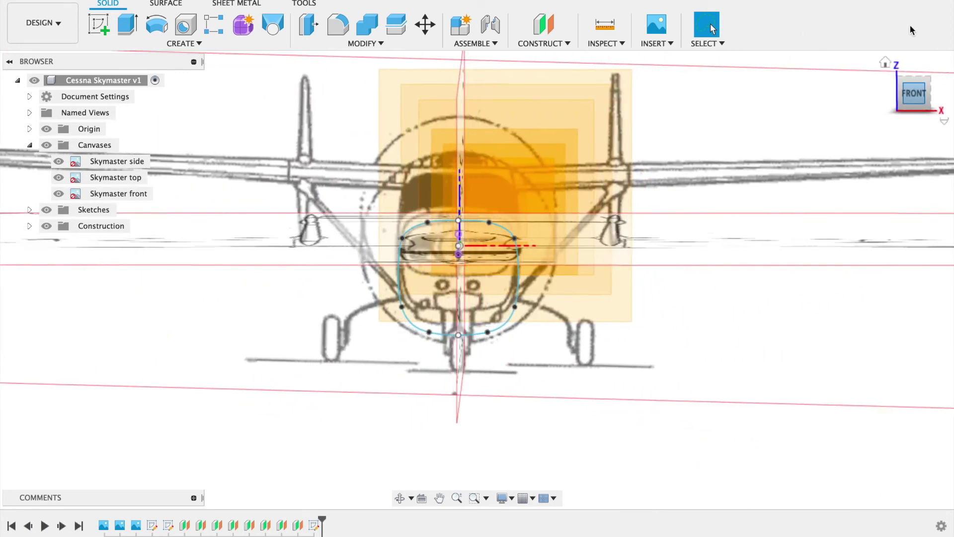
left_click(918, 94)
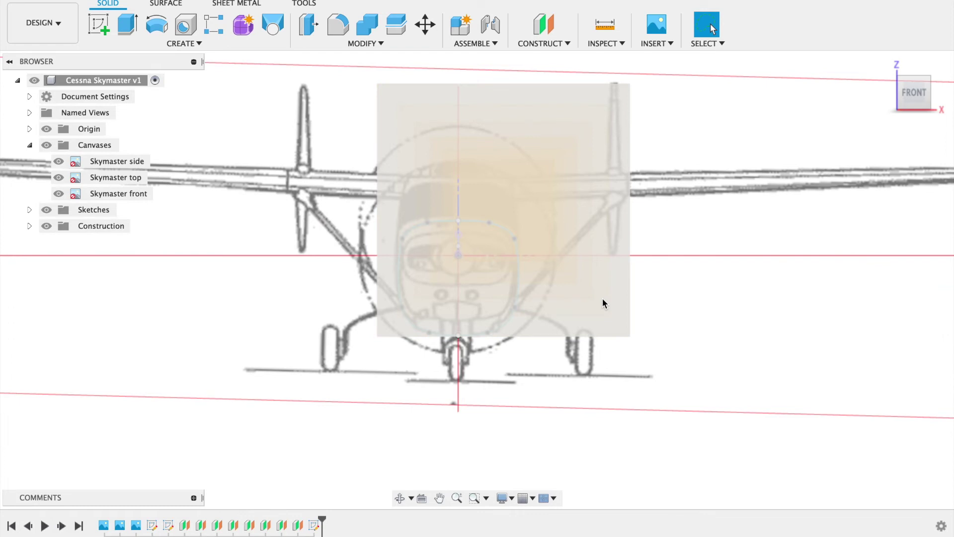
middle_click_drag(478, 280, 348, 278, "shift")
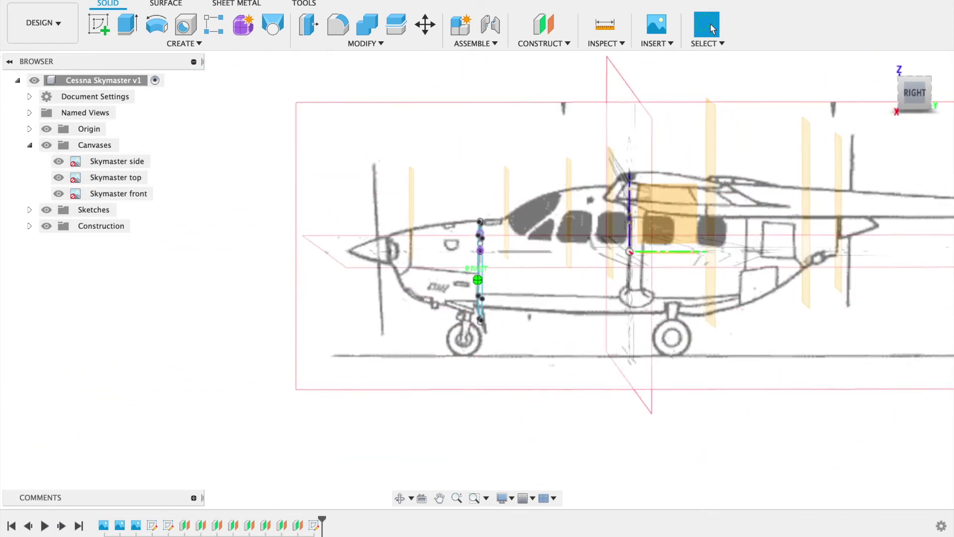
left_click(98, 27)
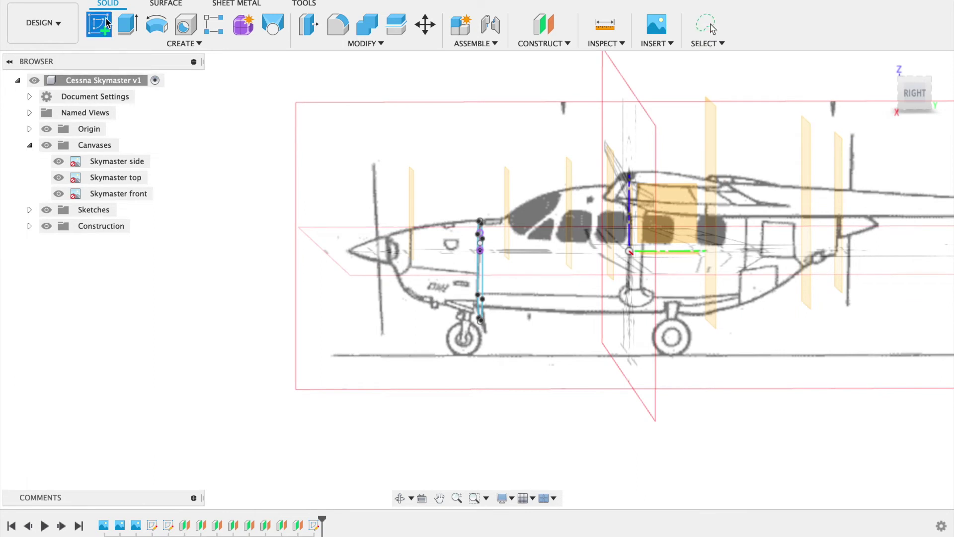
Step: Place the new sketch on the front plane, check side and front views, and zoom into the nose
left_click(408, 213)
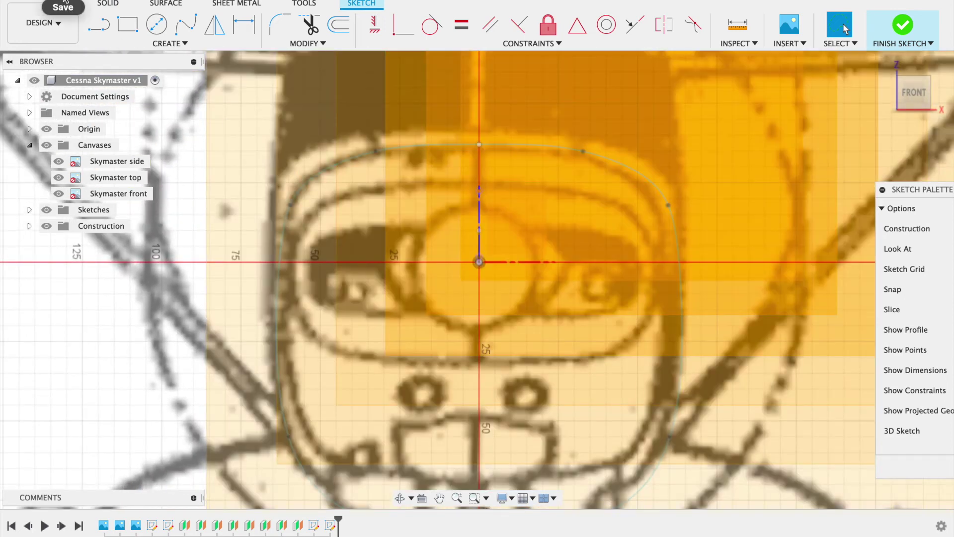
mouse_move(915, 92)
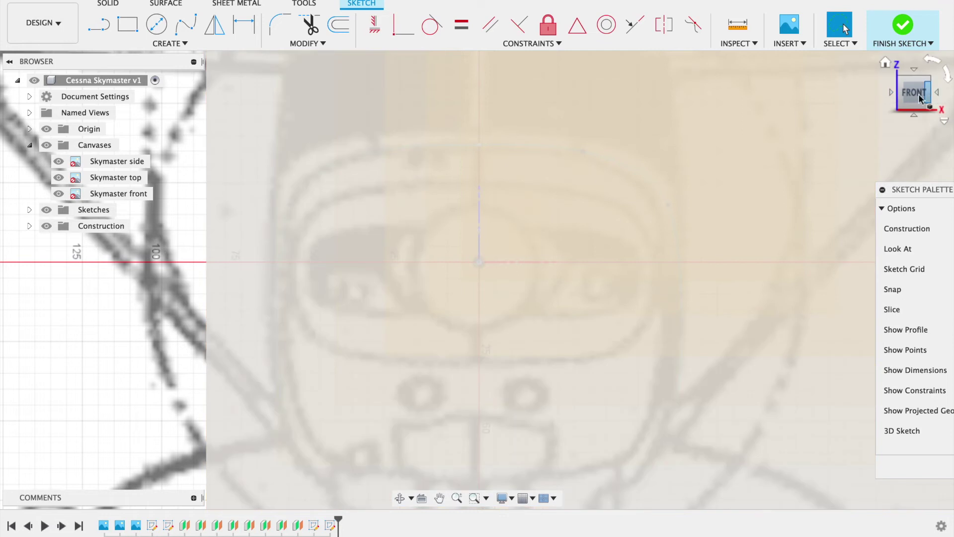
left_click_drag(916, 97, 595, 307)
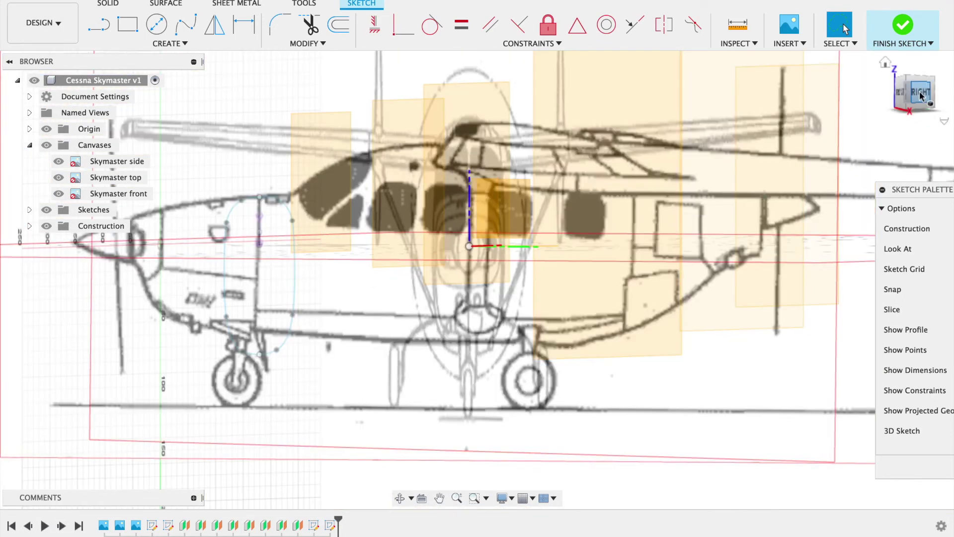
left_click(922, 96)
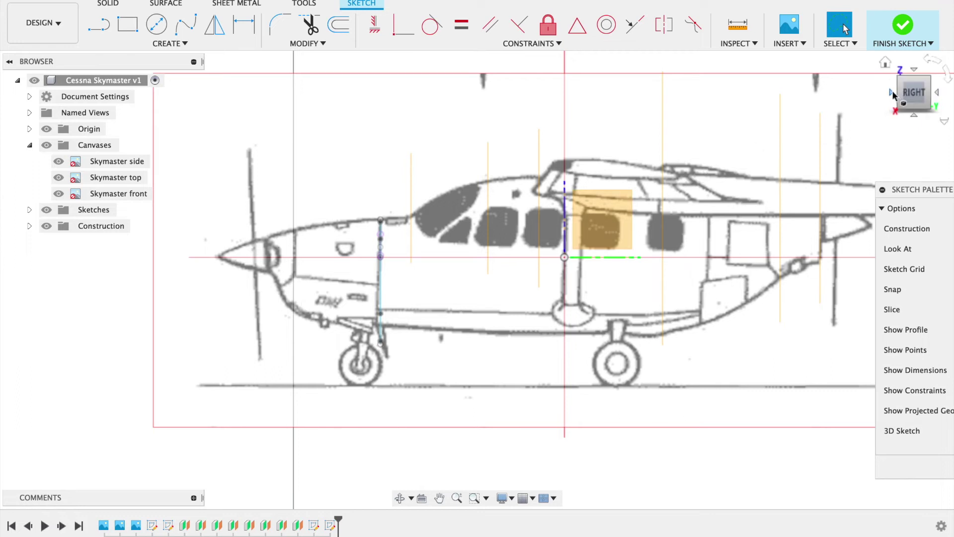
left_click(893, 90)
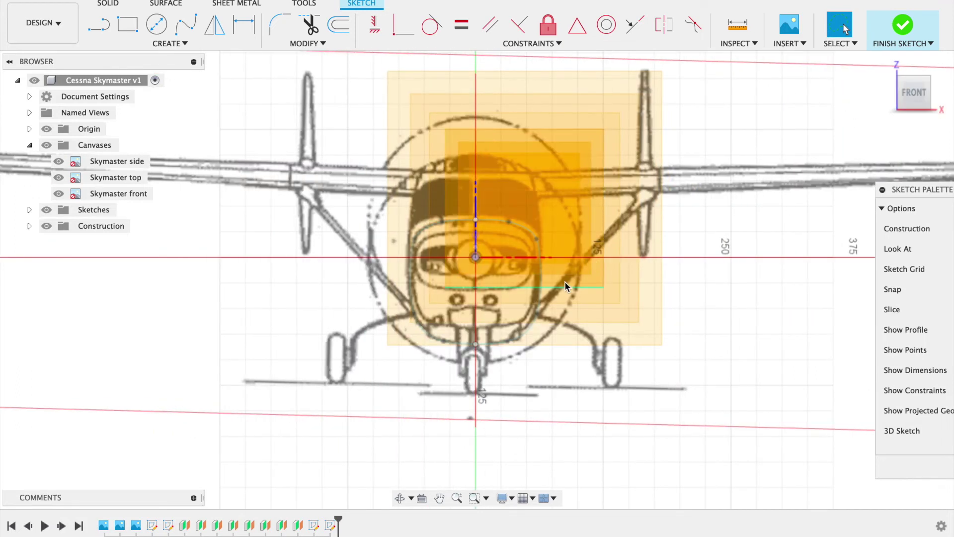
scroll(565, 282, "up", 5)
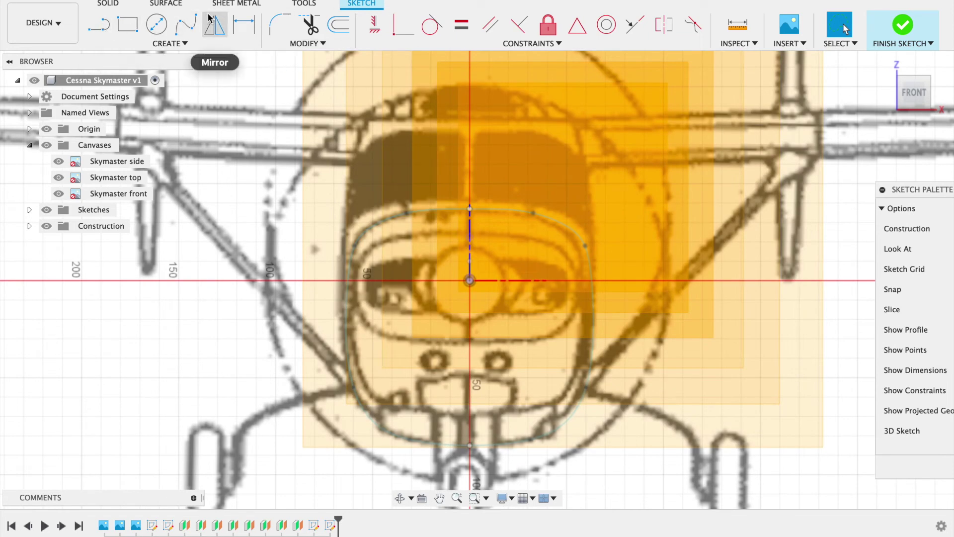
left_click(186, 24)
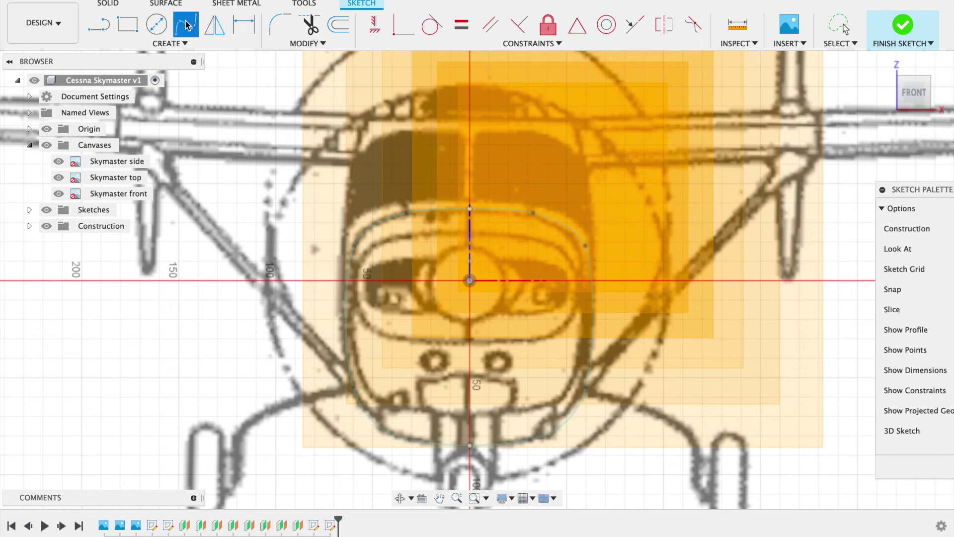
Step: Draw a six-point spline around the left half of the nose cross-section, centre top to bottom
left_click(469, 229)
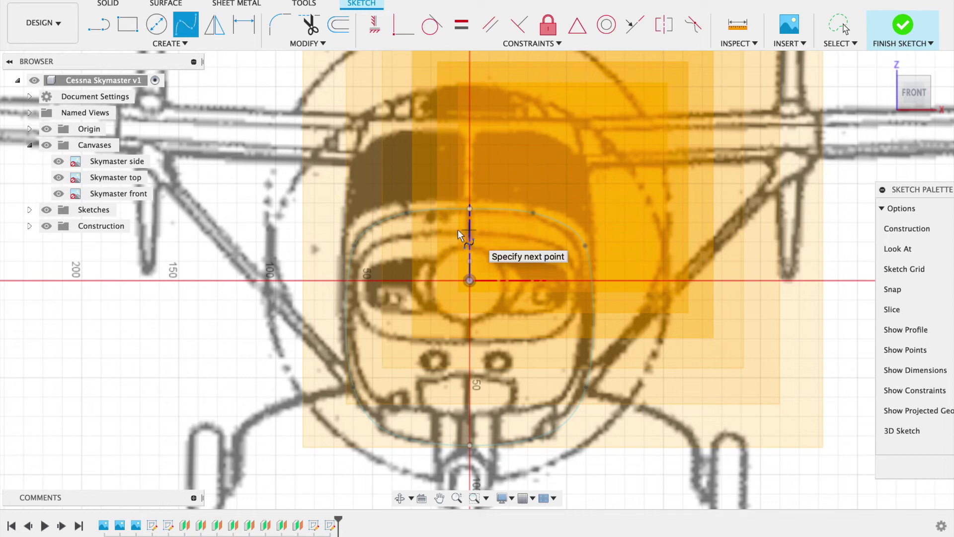
left_click(398, 237)
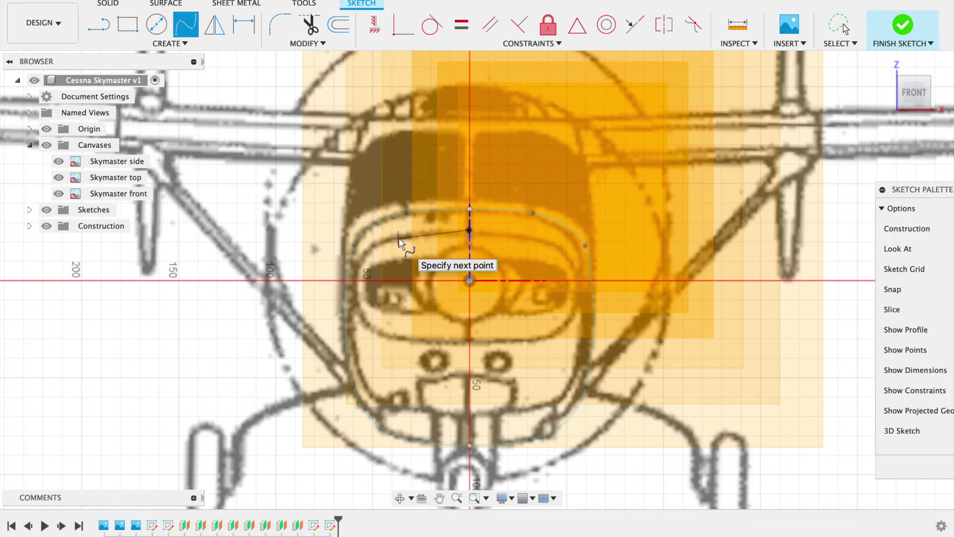
left_click(361, 266)
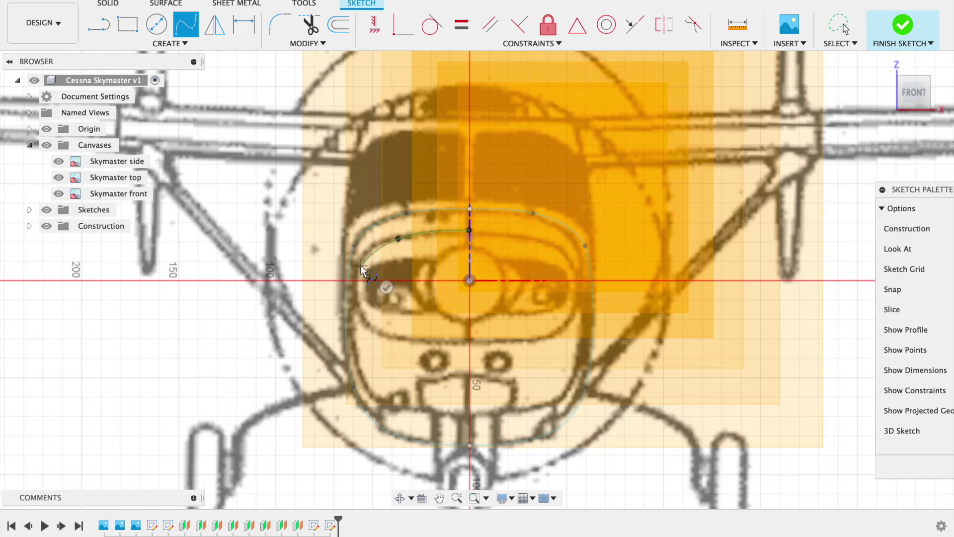
left_click(372, 396)
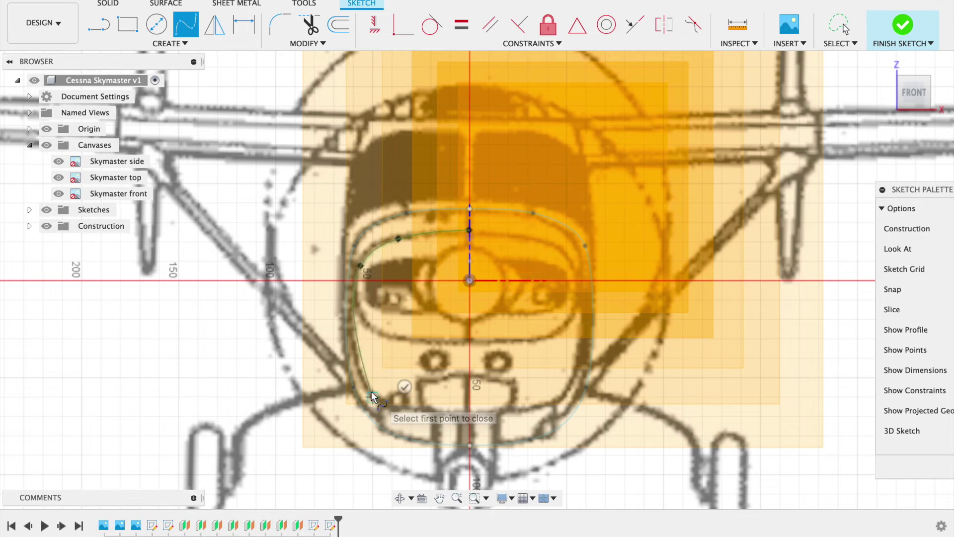
left_click(469, 411)
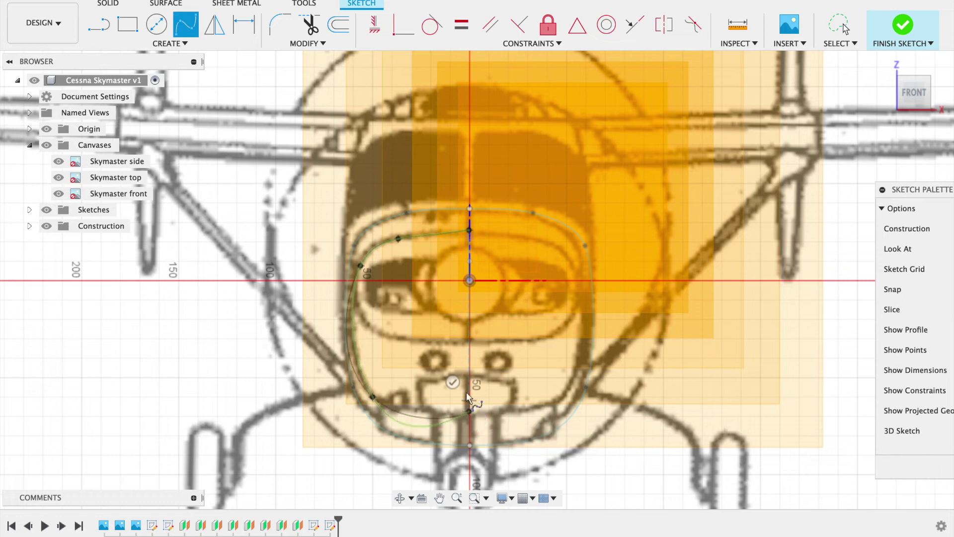
left_click(452, 382)
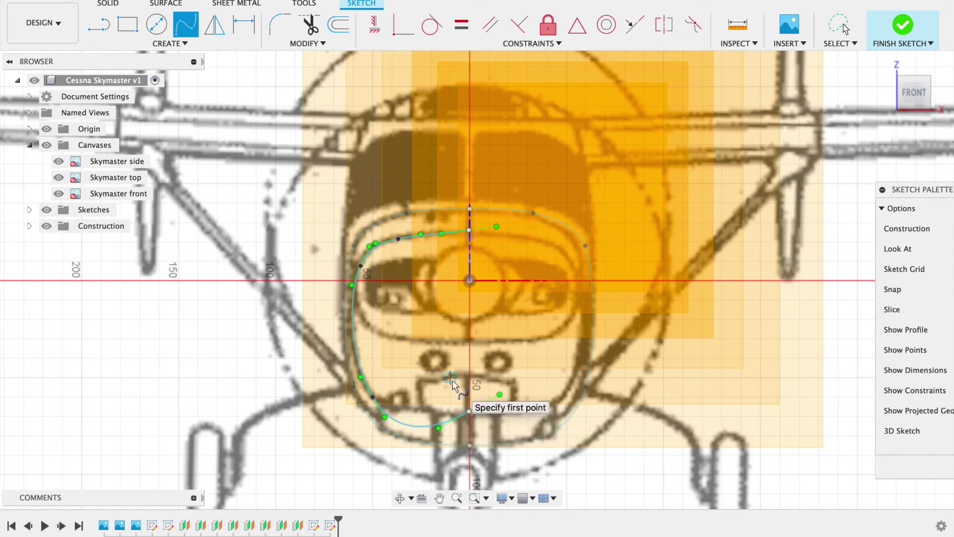
left_click(839, 25)
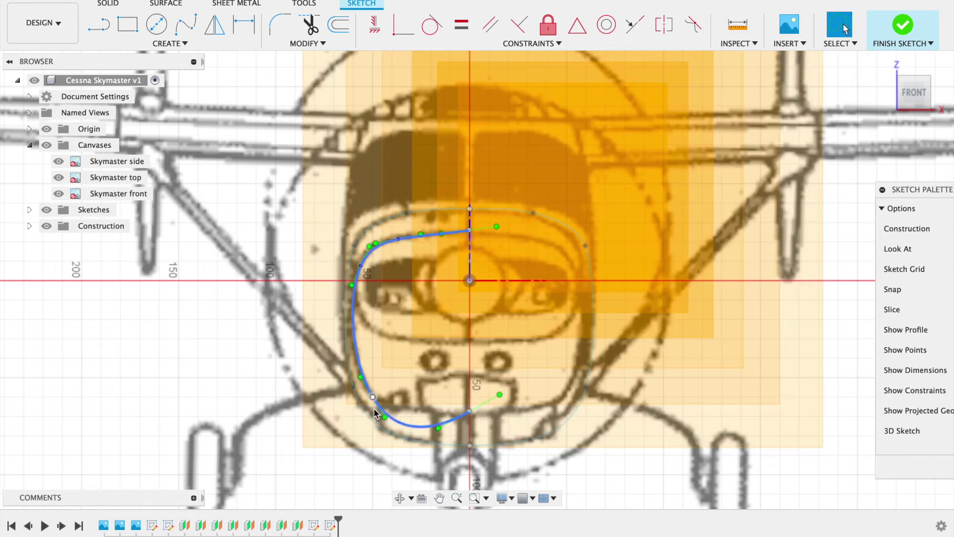
Step: Nudge a lower fit point onto the outline and make the top point's tangent horizontal
left_click(386, 414)
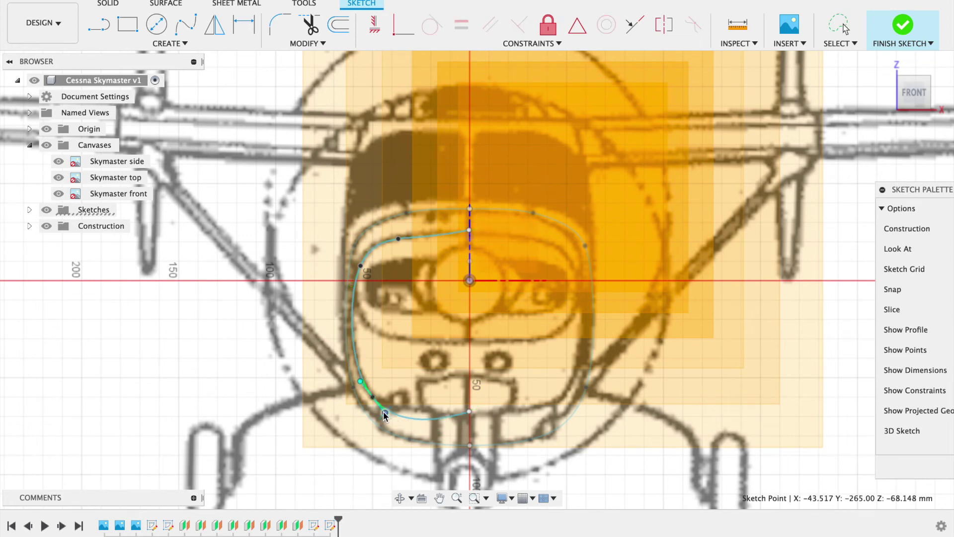
left_click_drag(385, 414, 382, 410)
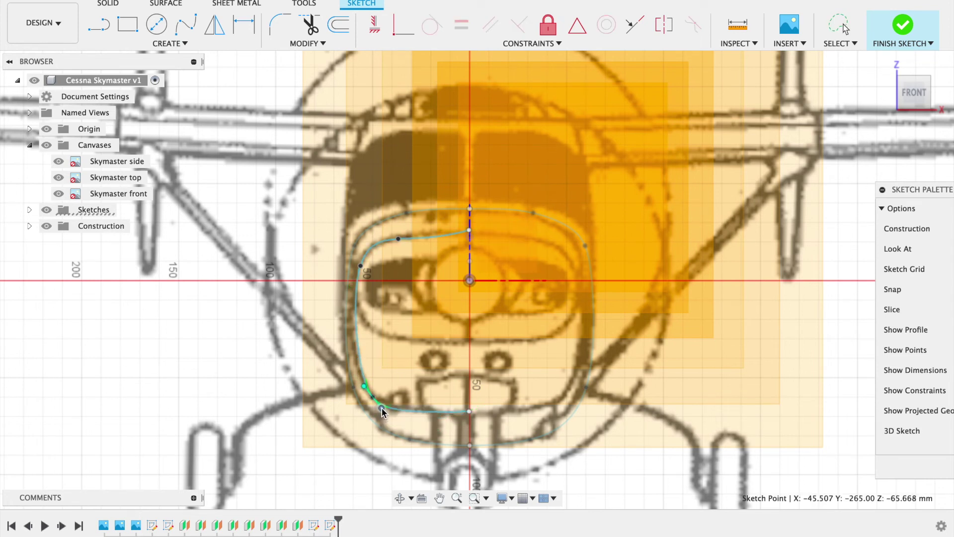
left_click(469, 230)
left_click_drag(496, 225, 494, 228)
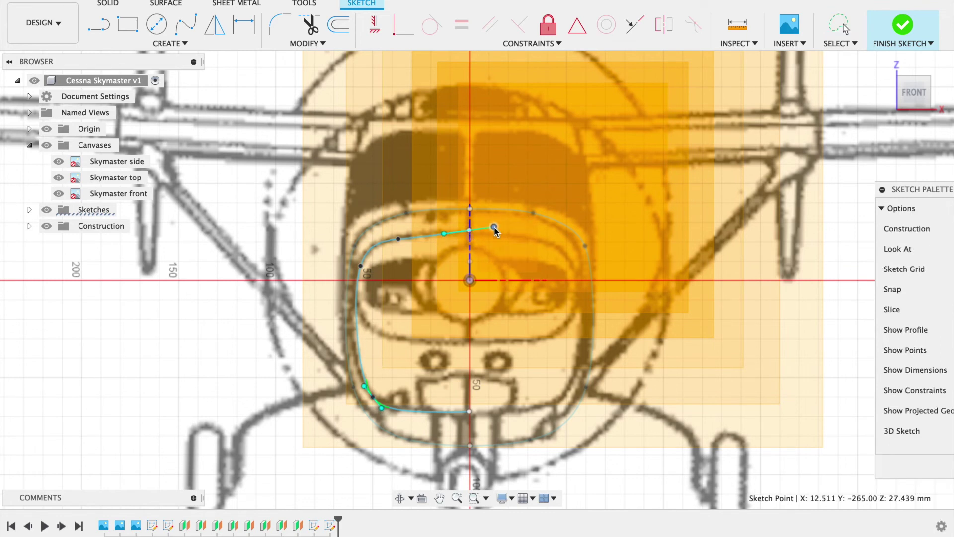
left_click(399, 240)
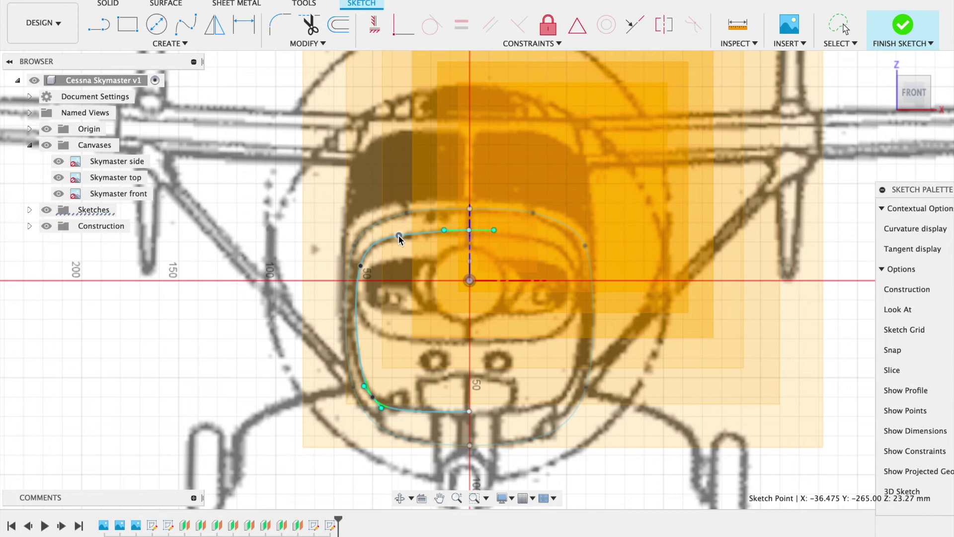
Step: Pull the spline's bottom point onto the centreline, then abandon a mirror attempt lacking an axis line
key("Escape")
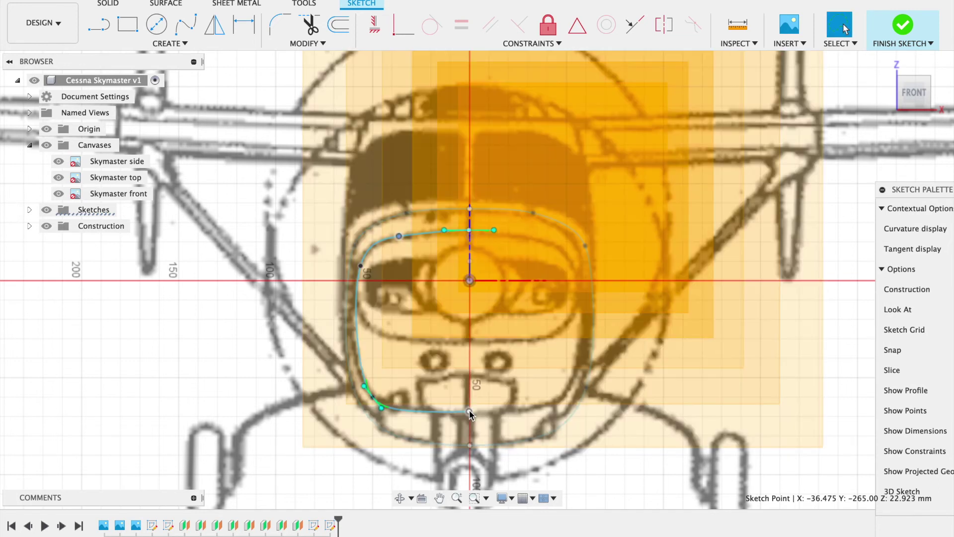
left_click_drag(470, 413, 471, 417)
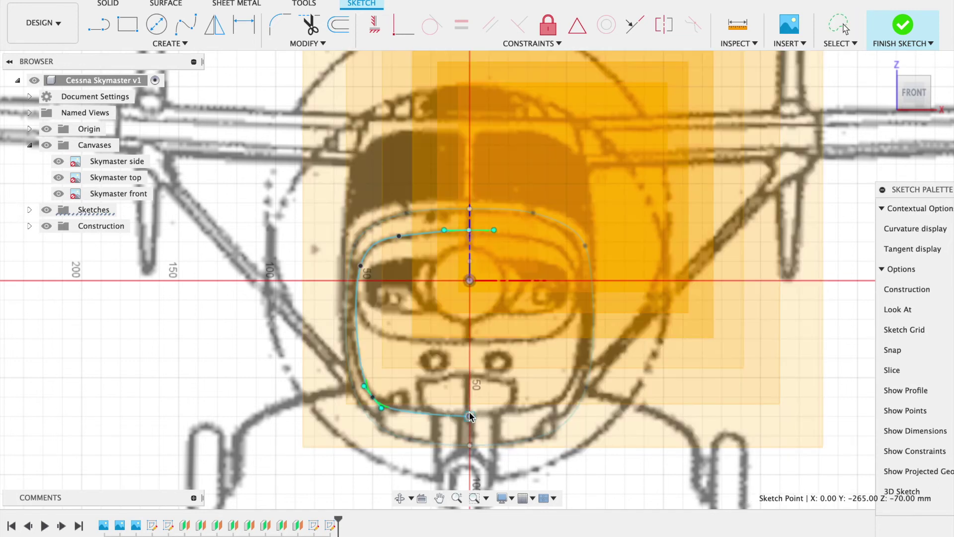
key("Escape")
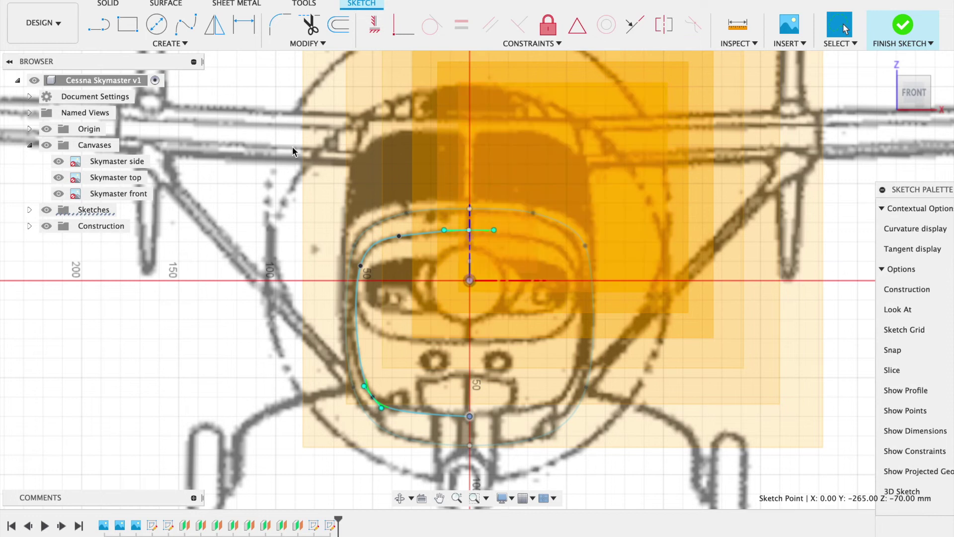
left_click(215, 24)
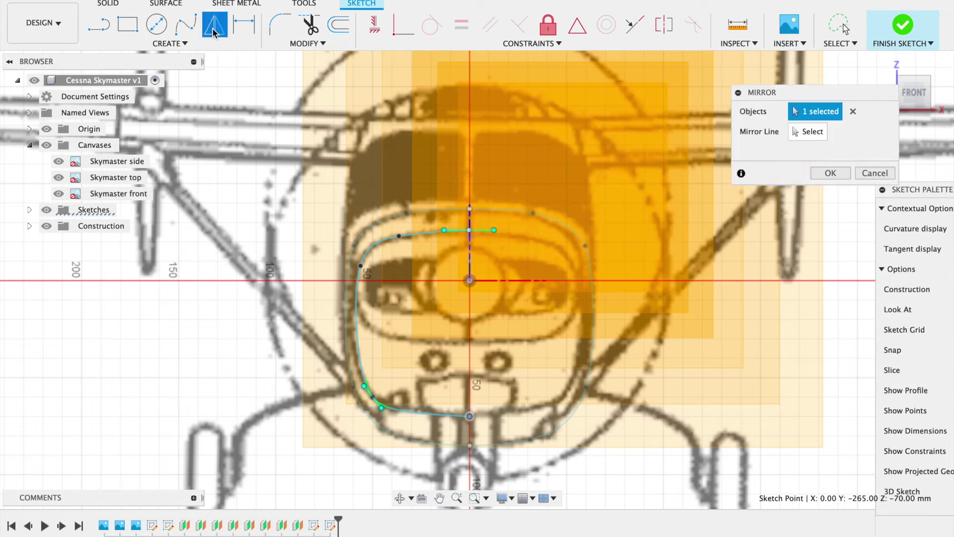
left_click(378, 249)
left_click(817, 131)
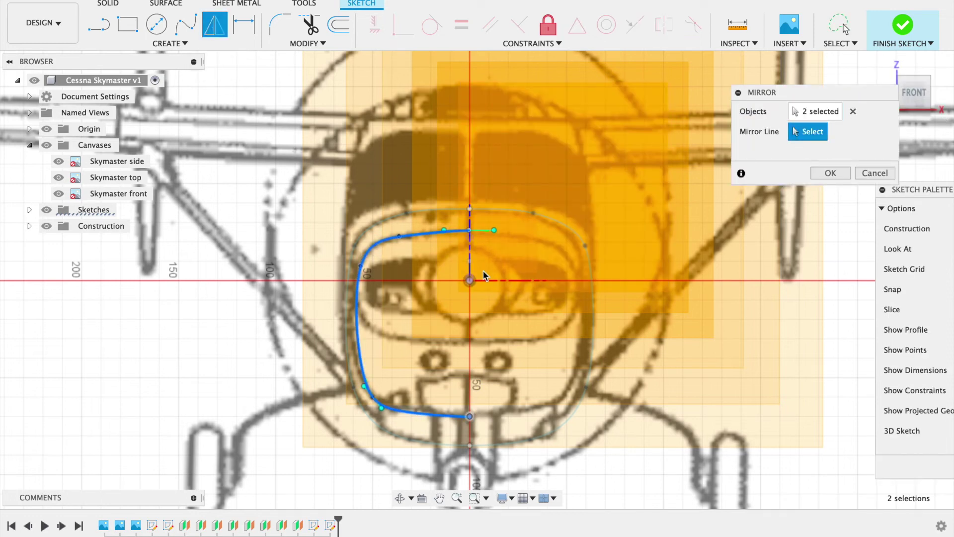
left_click(877, 171)
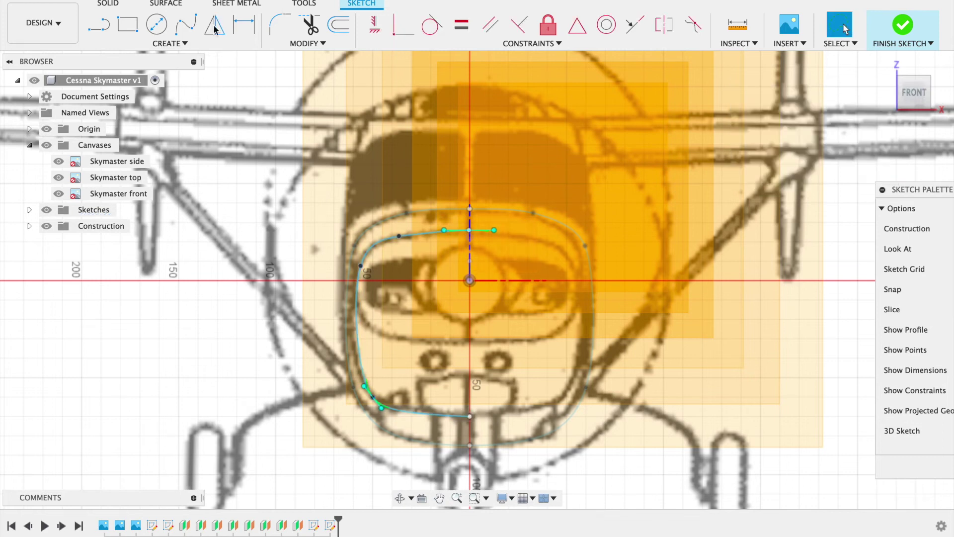
Step: Draw a vertical line down from the origin and mirror the left spline across it
left_click(99, 27)
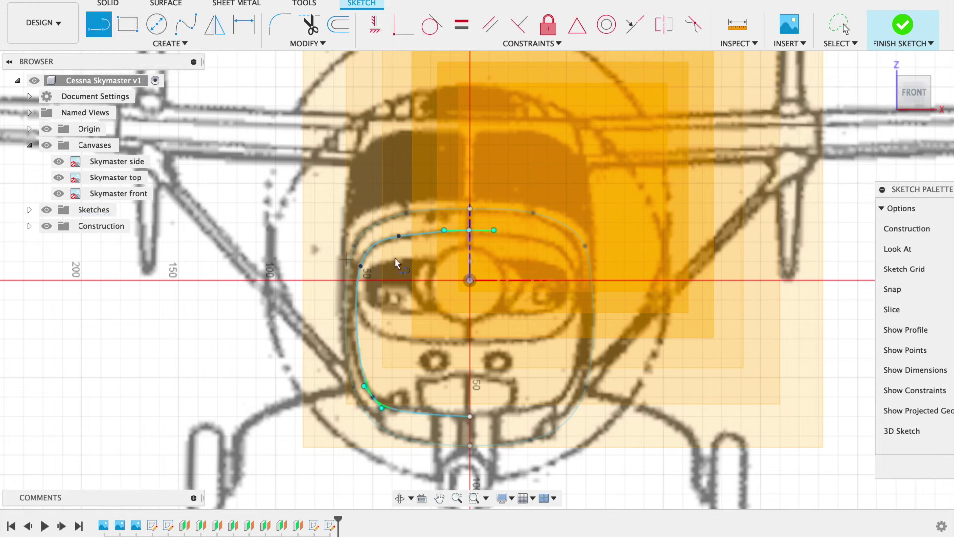
left_click(470, 281)
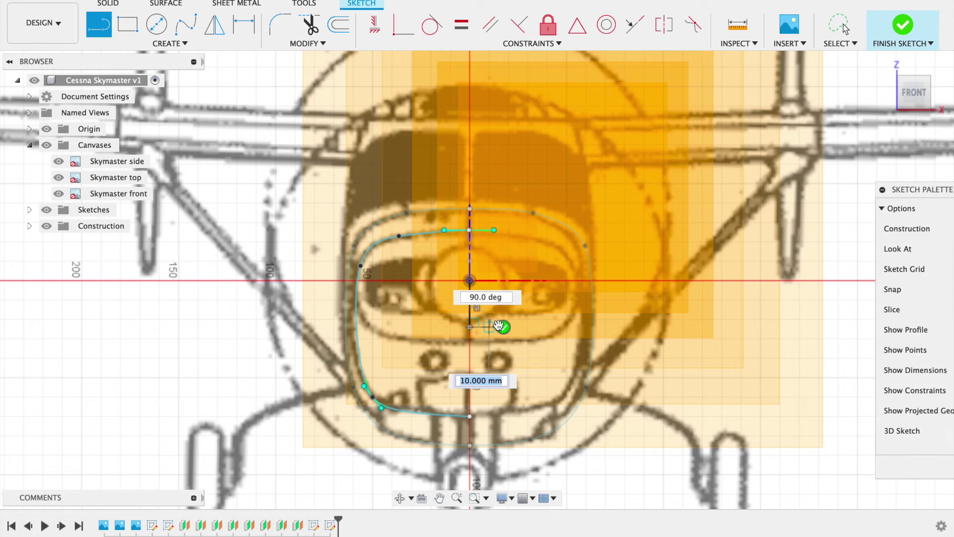
left_click(499, 325)
left_click(215, 24)
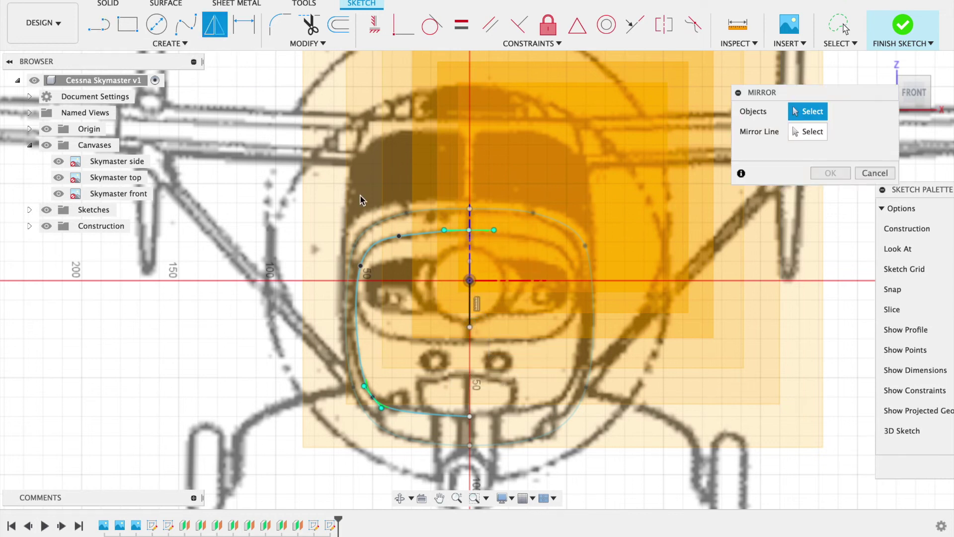
left_click(389, 239)
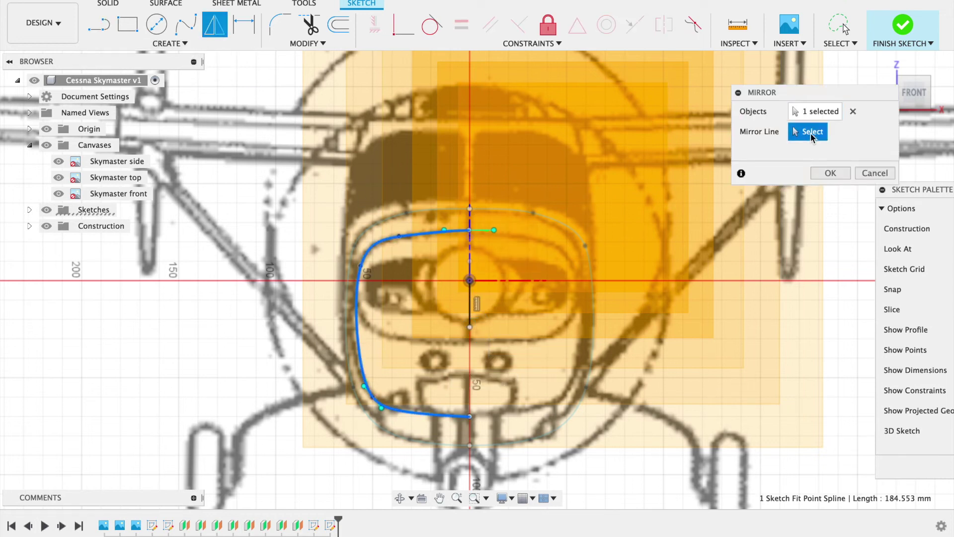
left_click(470, 306)
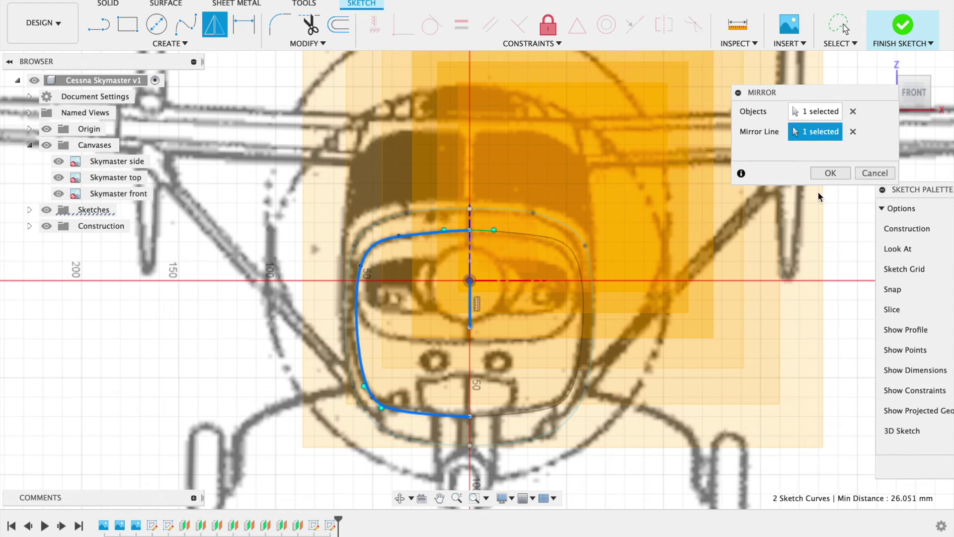
left_click(839, 174)
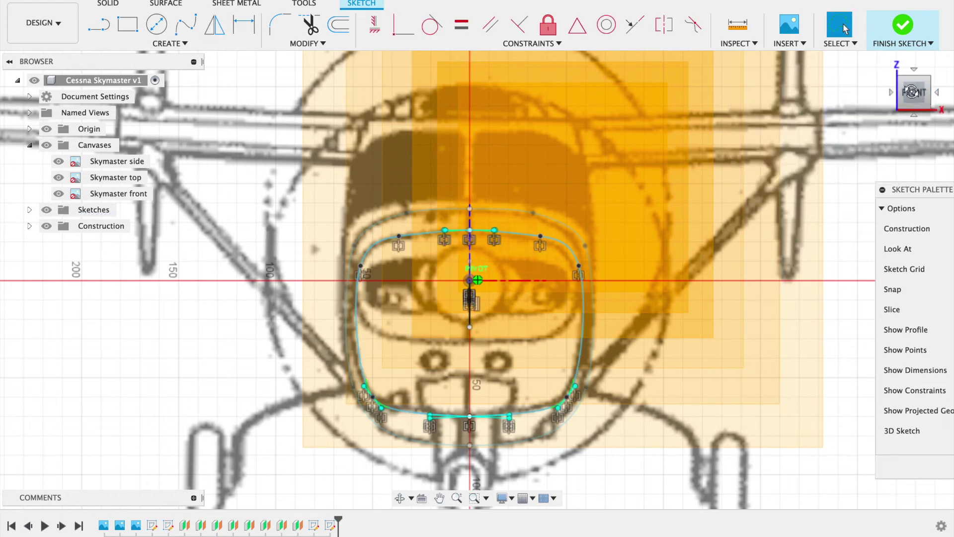
left_click(928, 95)
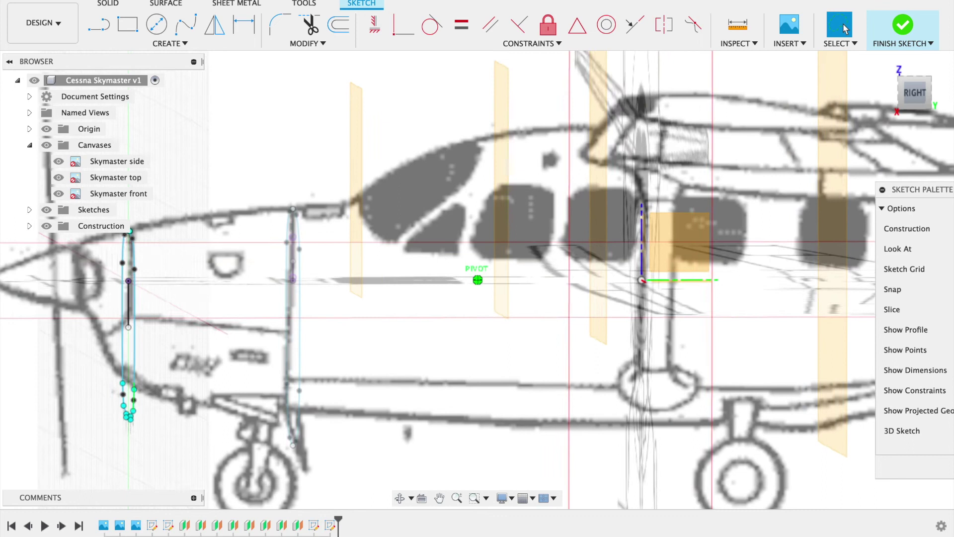
Step: Raise the lower-left corner and bottom-centre points to flatten the underside, then finish the sketch
middle_click_drag(478, 280, 291, 350, "shift")
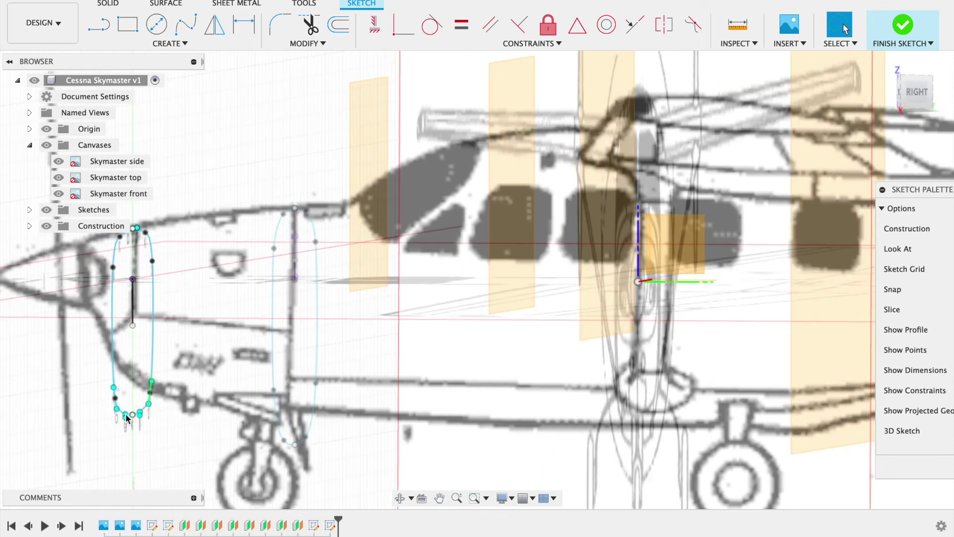
mouse_move(916, 93)
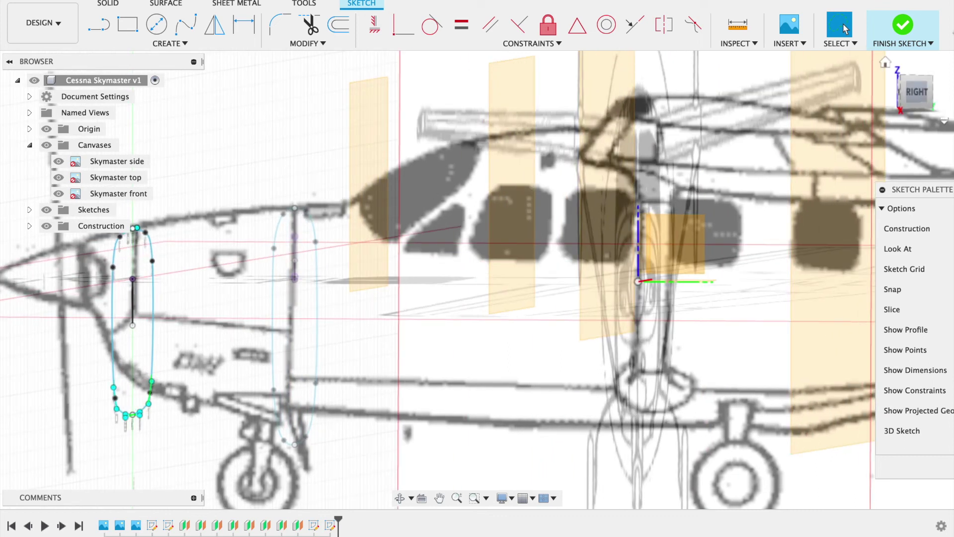
left_click(901, 100)
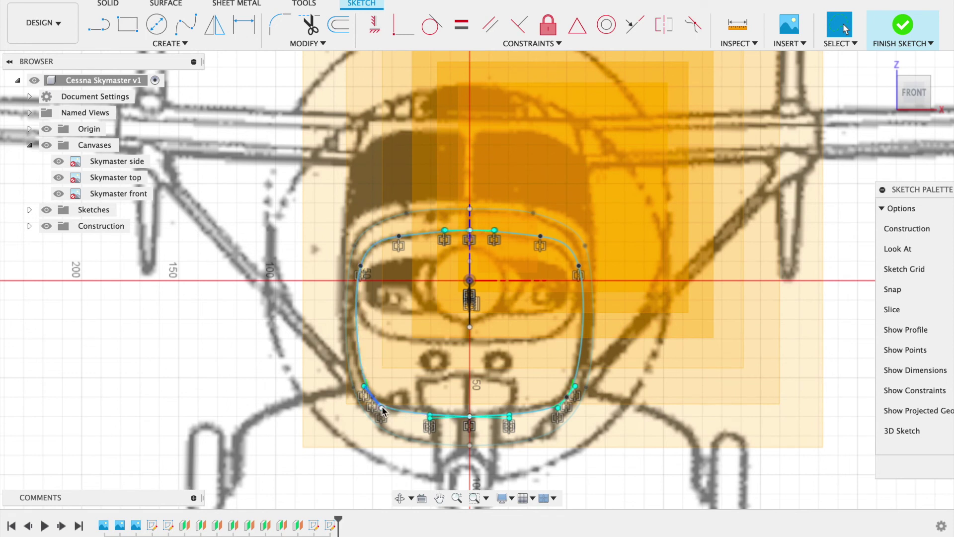
left_click_drag(374, 401, 369, 368)
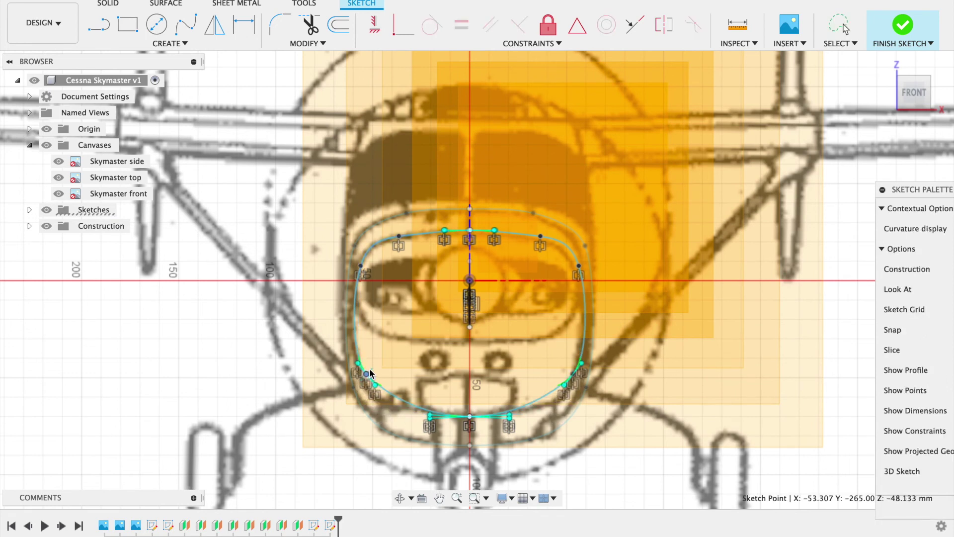
left_click_drag(470, 417, 469, 386)
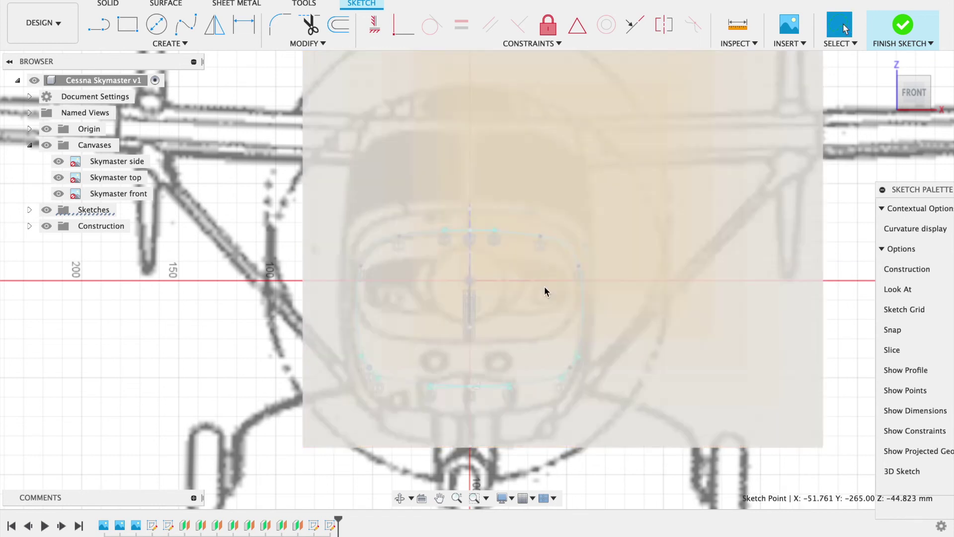
mouse_move(915, 92)
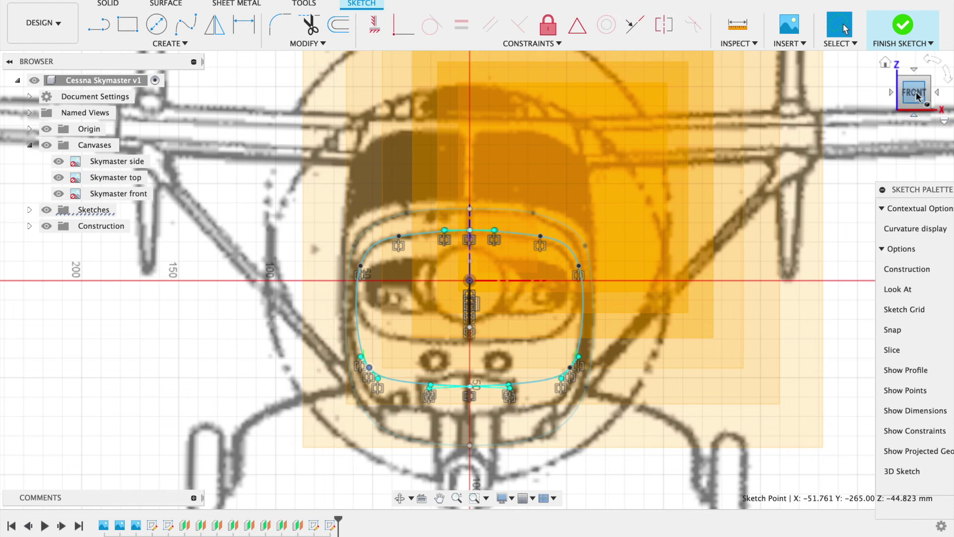
left_click_drag(918, 95, 890, 100)
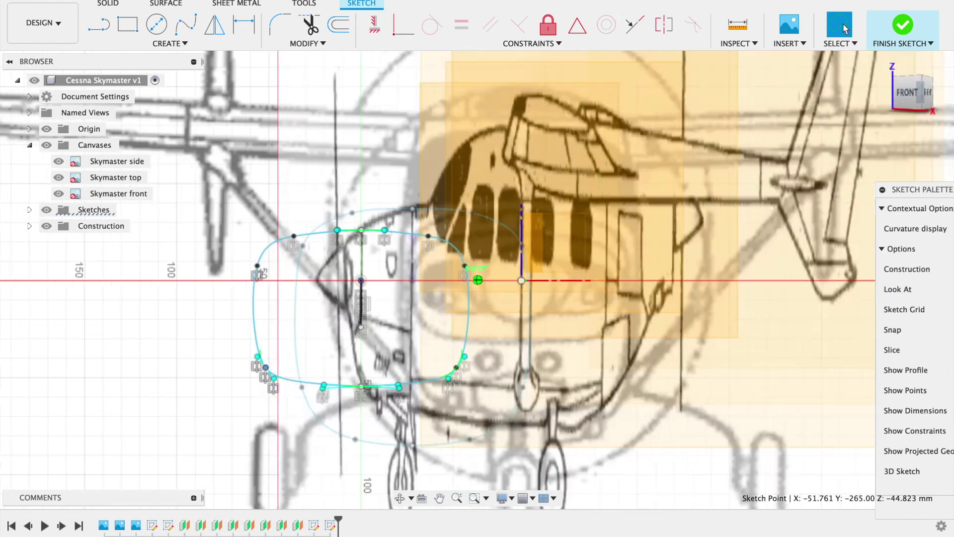
mouse_move(478, 280)
middle_mouse_down("shift")
mouse_move(502, 281)
mouse_move(914, 87)
middle_mouse_up("shift")
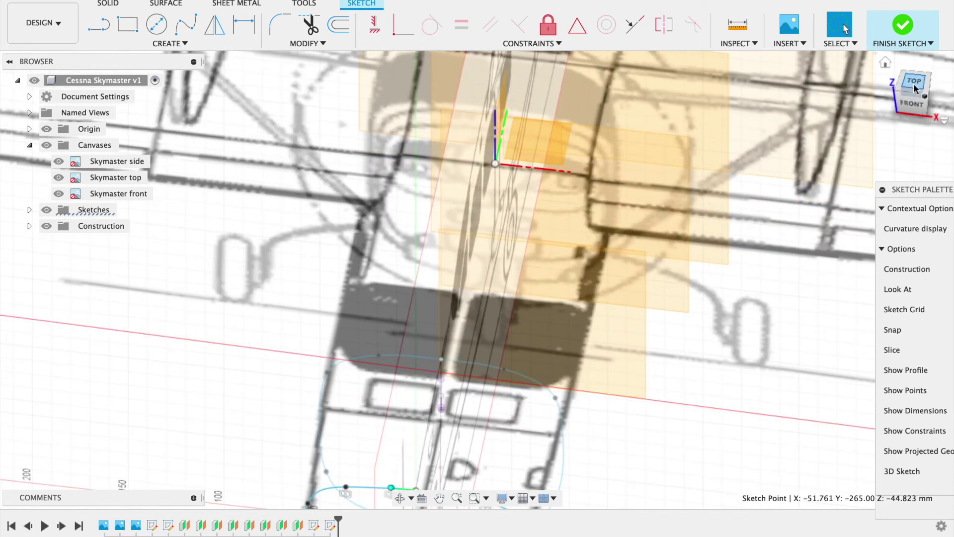
left_click(915, 89)
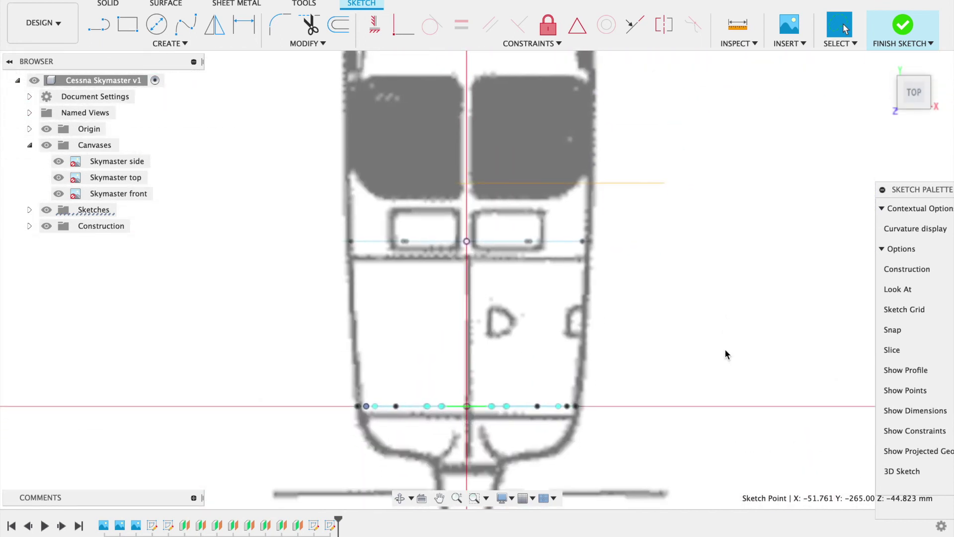
left_click(903, 27)
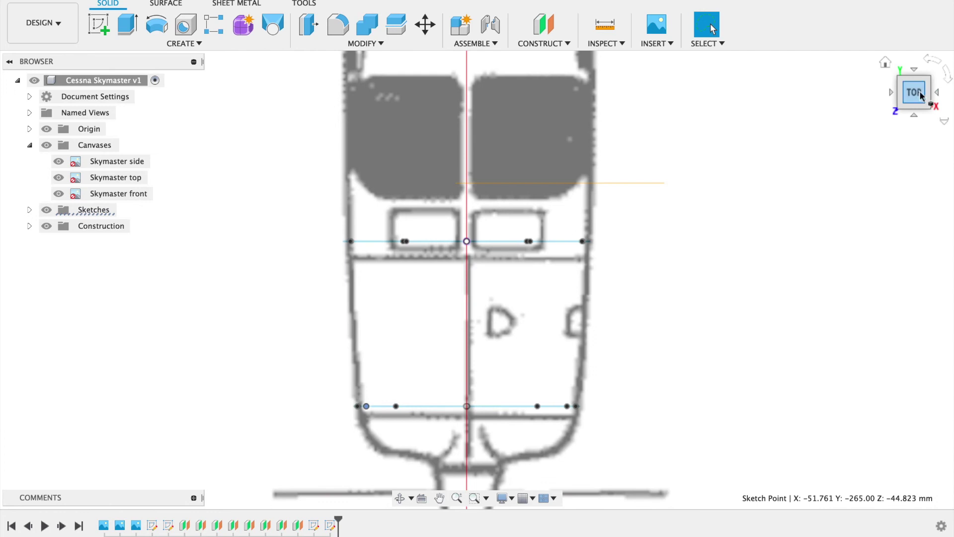
Step: Start a sketch on the side-view plane with Fit Point Spline active over the side canvas
middle_click_drag(922, 96, 773, 26, "shift")
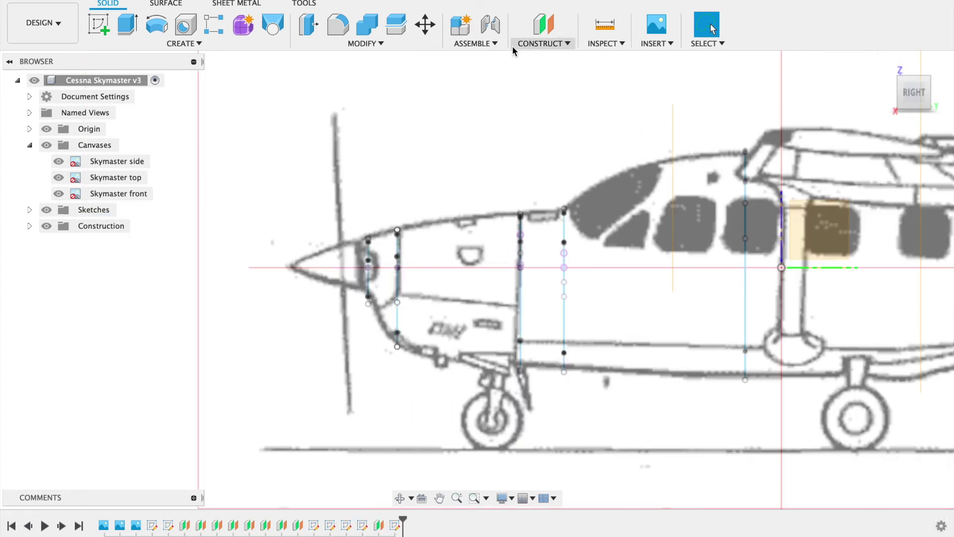
left_click(96, 21)
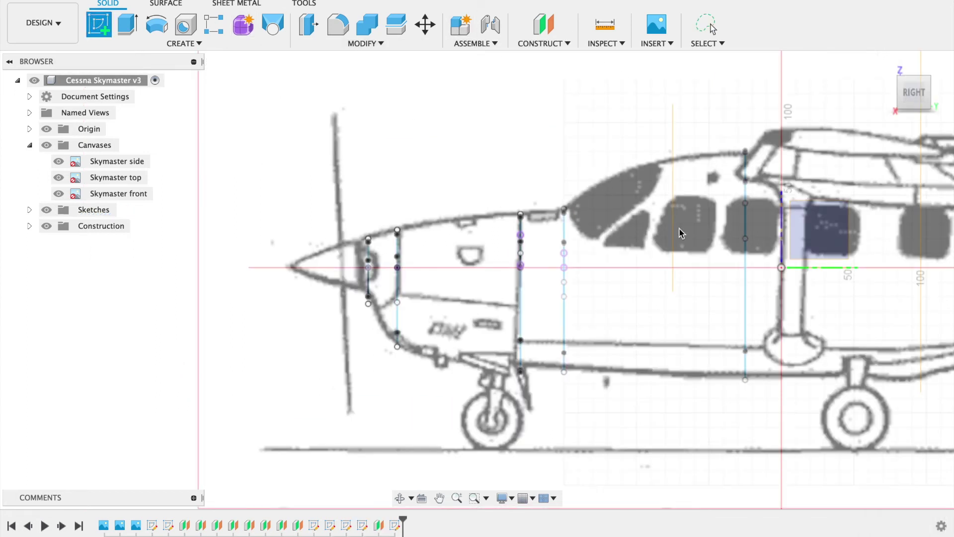
left_click(819, 218)
left_click(468, 327)
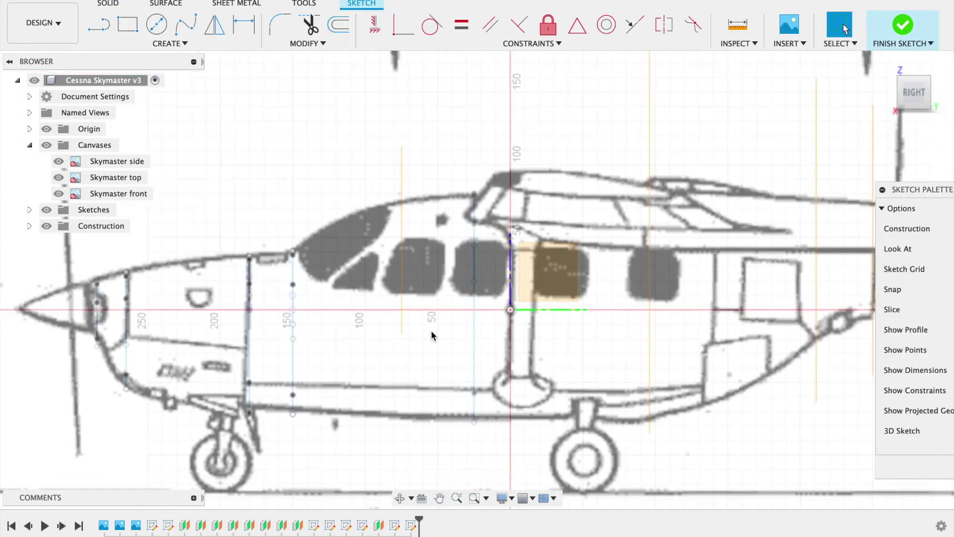
left_click(192, 37)
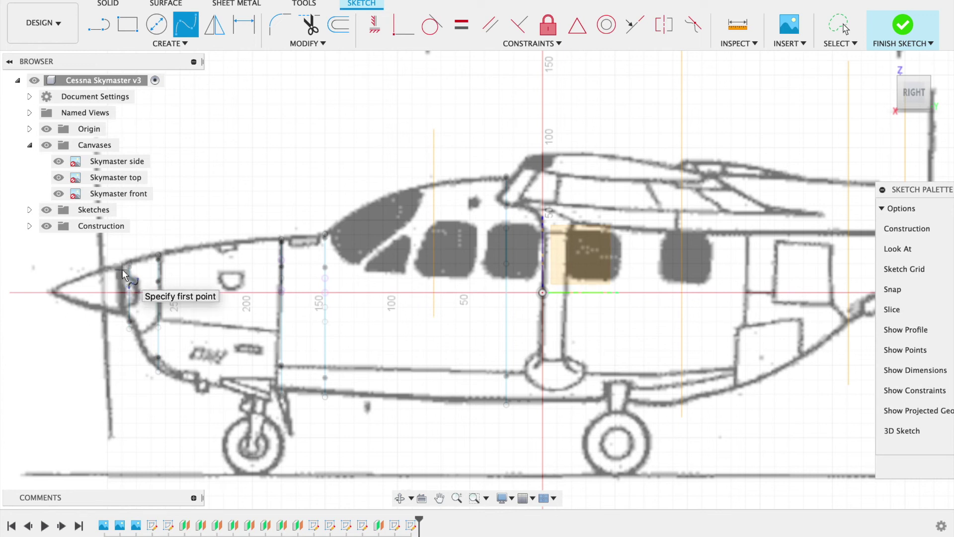
Step: Trace a short spline along the upper nose line to the windshield base
left_click(121, 270)
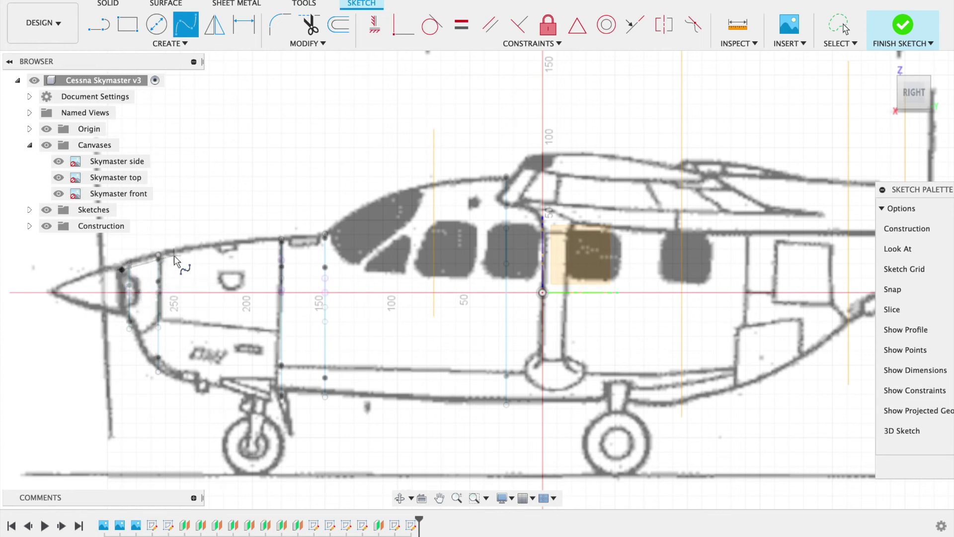
left_click(209, 248)
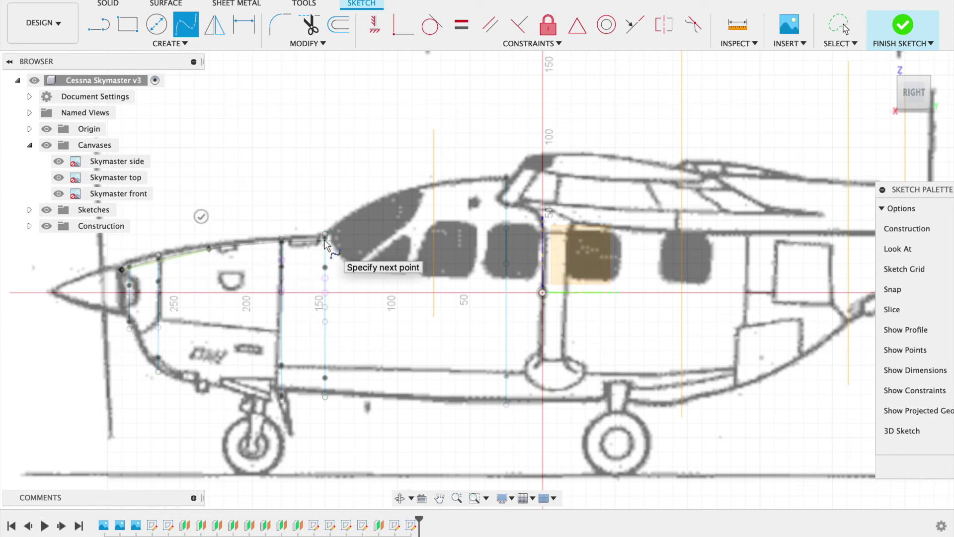
left_click(325, 237)
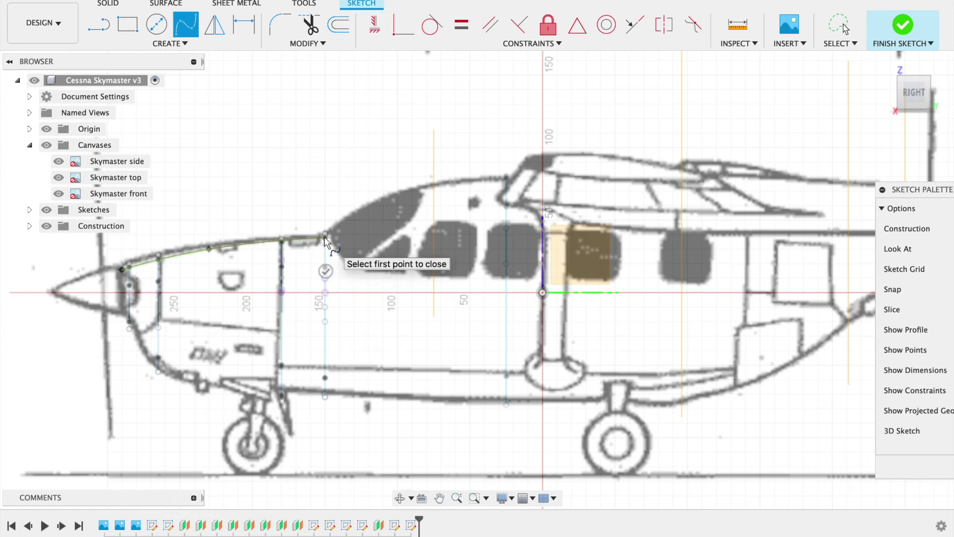
left_click(325, 270)
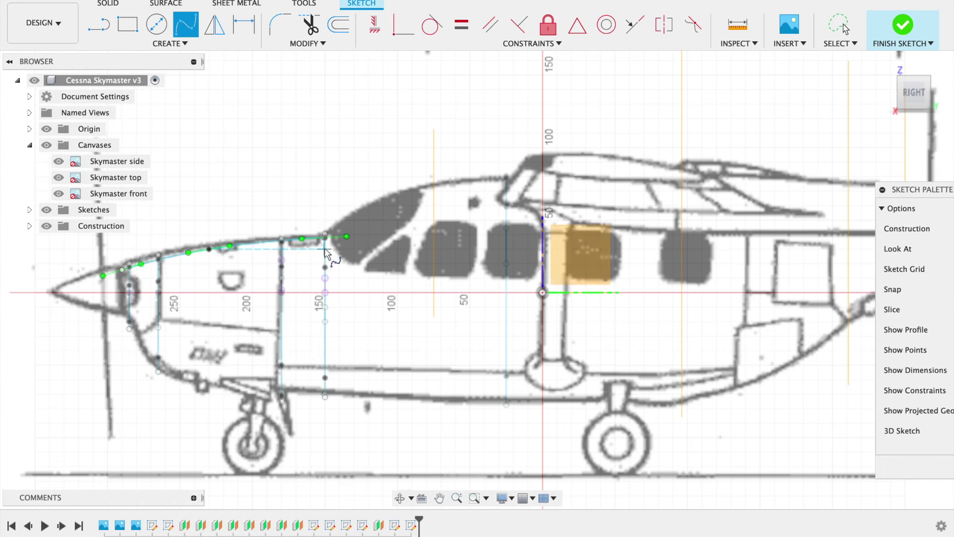
Step: Trace a spline over the windshield curve and canopy roof back to the tail
left_click(357, 211)
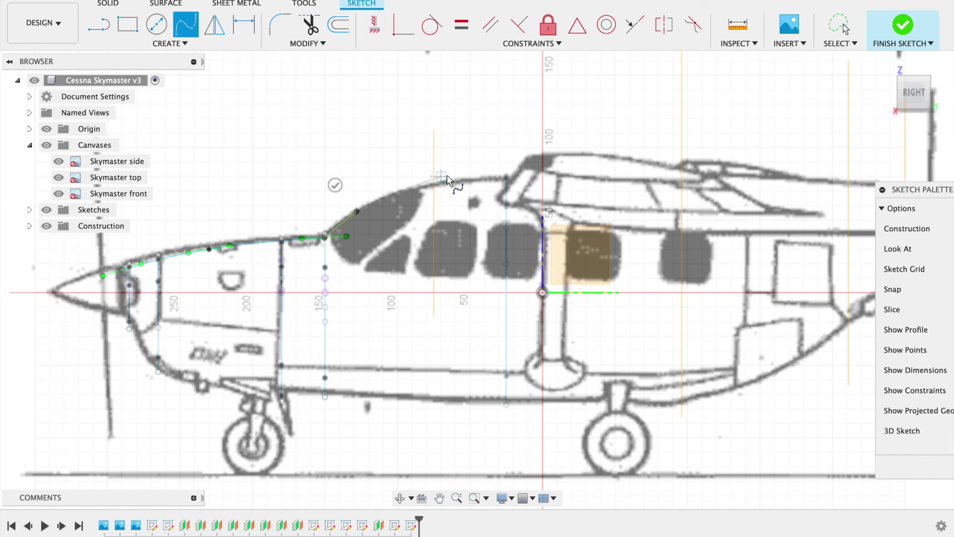
left_click(485, 177)
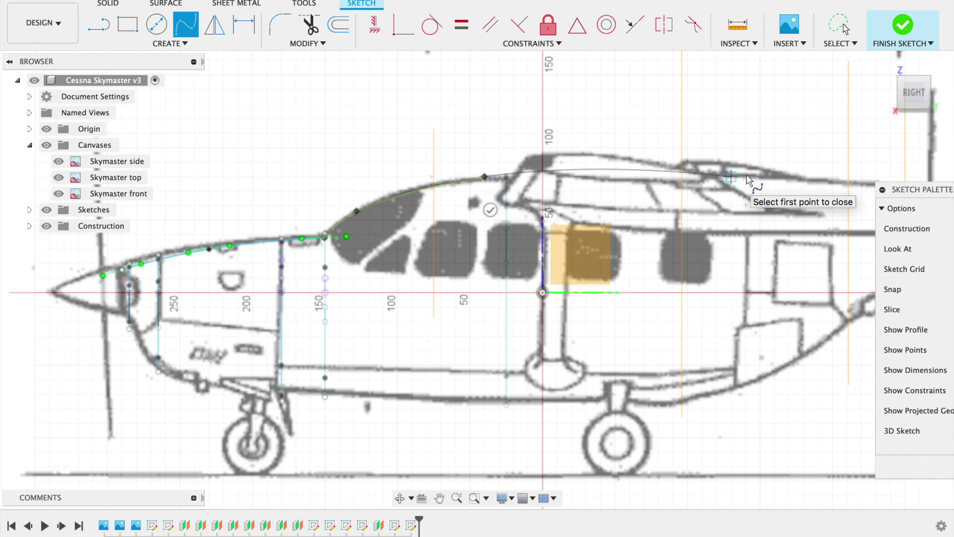
scroll(845, 182, "right", 2)
scroll(821, 184, "right", 4)
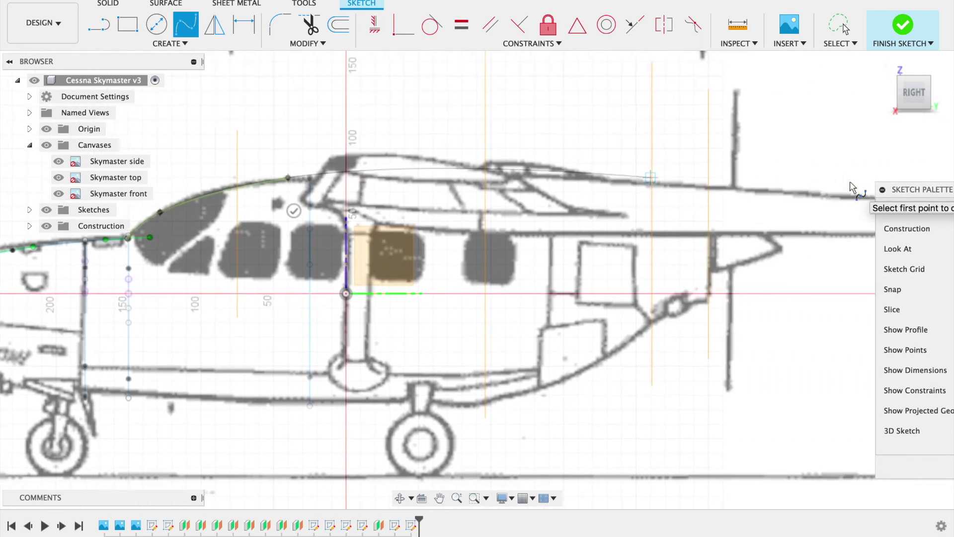
scroll(796, 188, "right", 3)
left_click(699, 191)
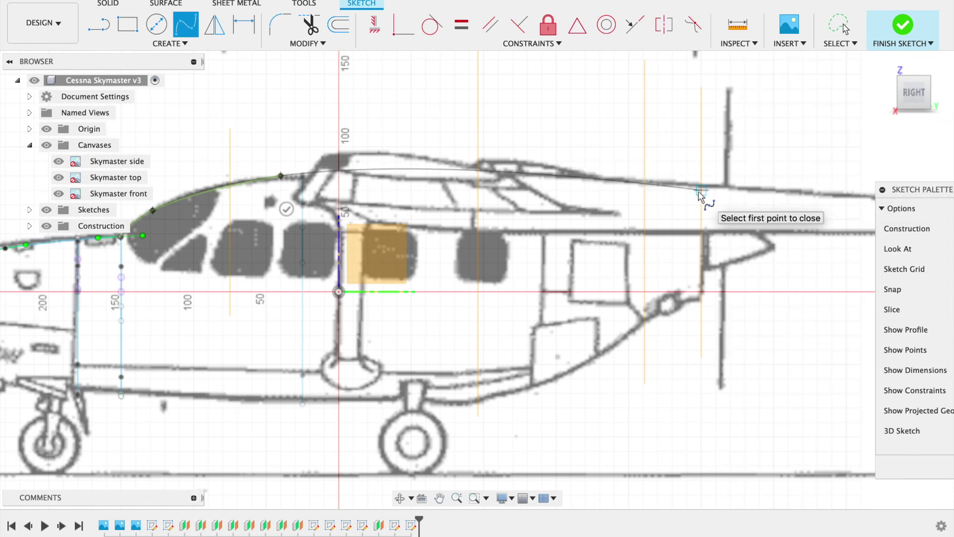
key("Return")
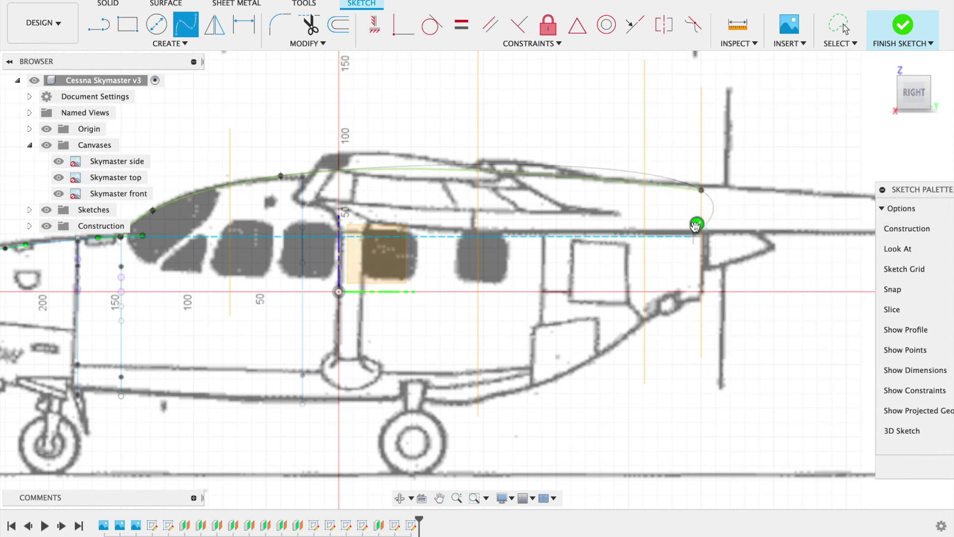
scroll(572, 298, "left", 3)
Step: Trace a fit-point spline from beneath the nose cowling along the mid and aft belly to the tail
scroll(463, 365, "left", 3)
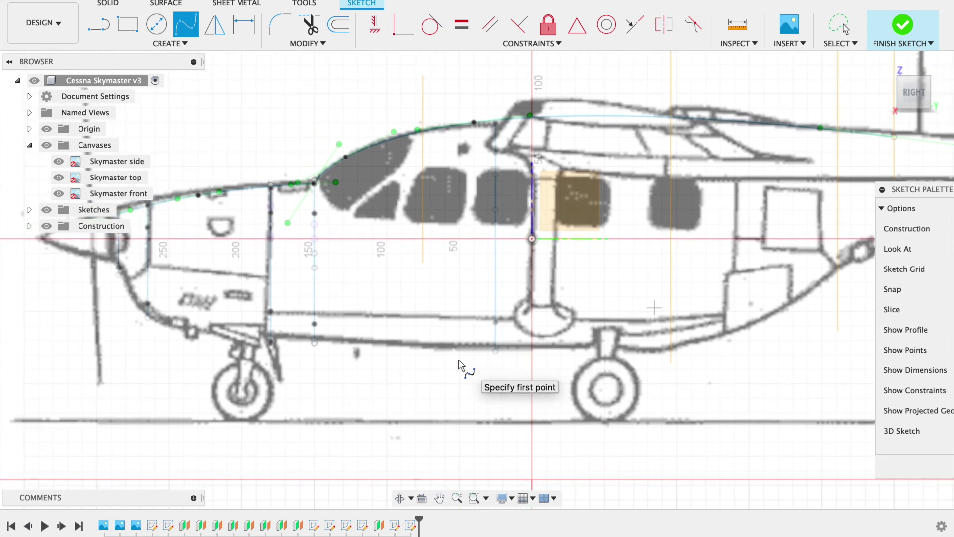
left_click(115, 261)
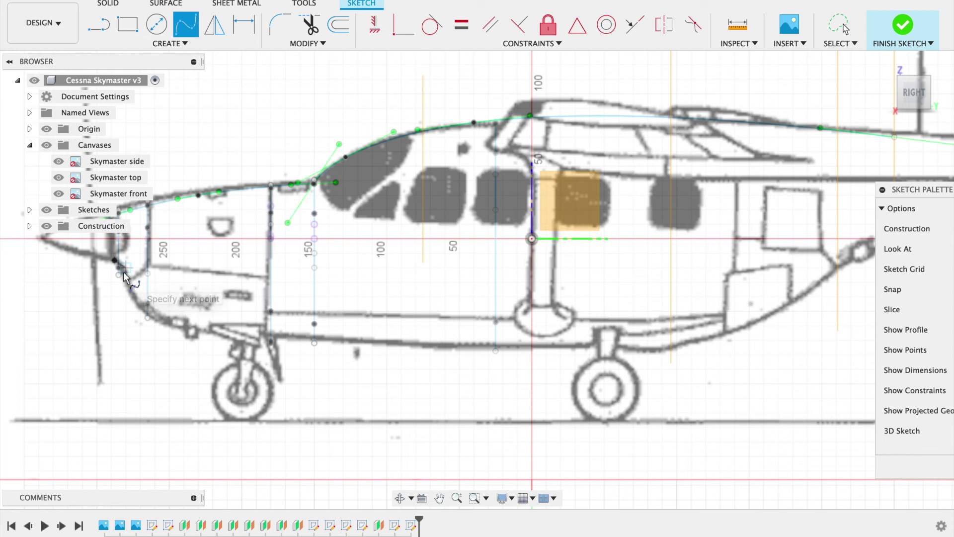
left_click(124, 272)
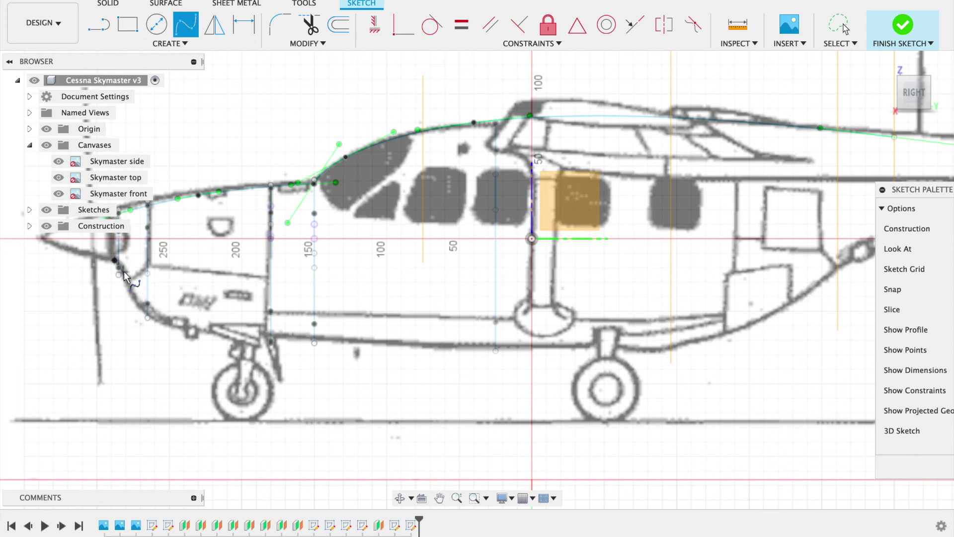
left_click(143, 310)
left_click(169, 323)
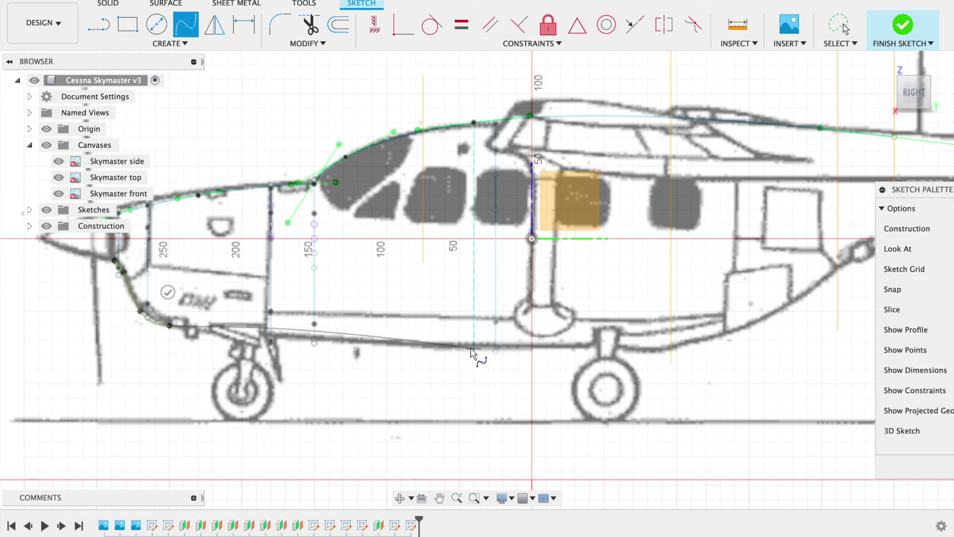
left_click(399, 346)
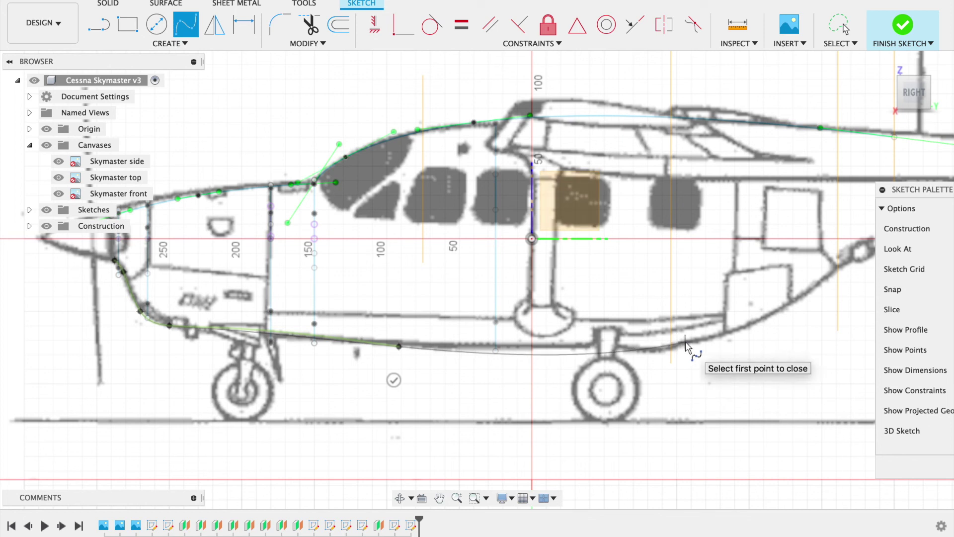
left_click(685, 342)
middle_click_drag(836, 269, 711, 294)
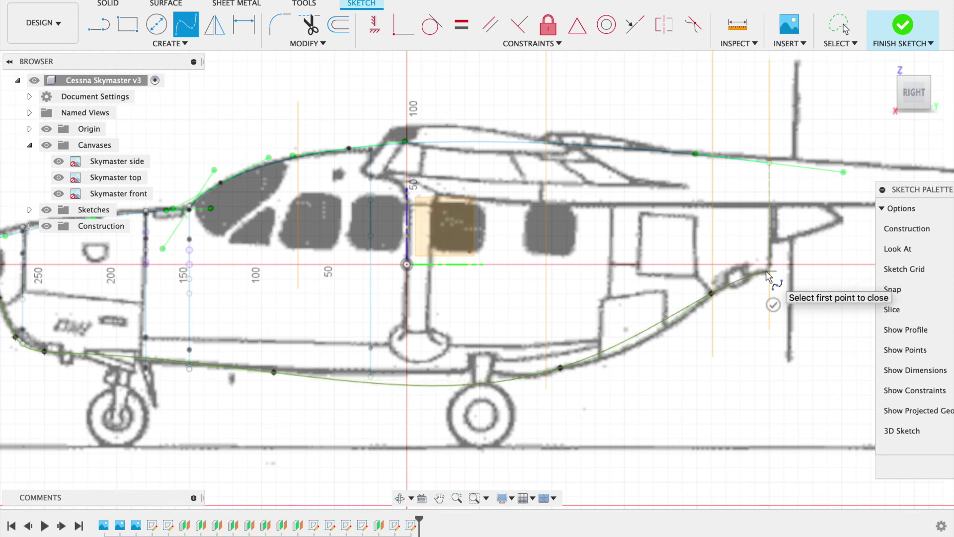
left_click(768, 272)
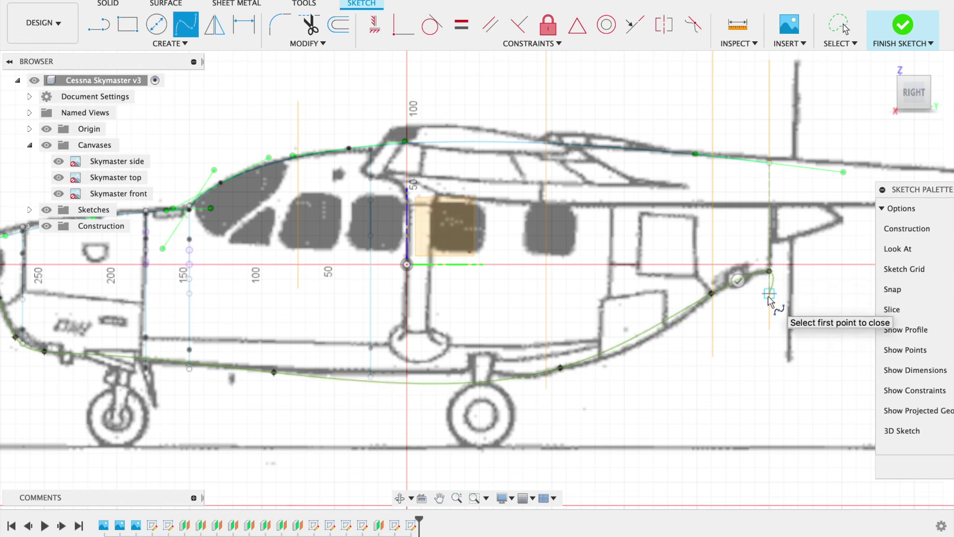
left_click(839, 25)
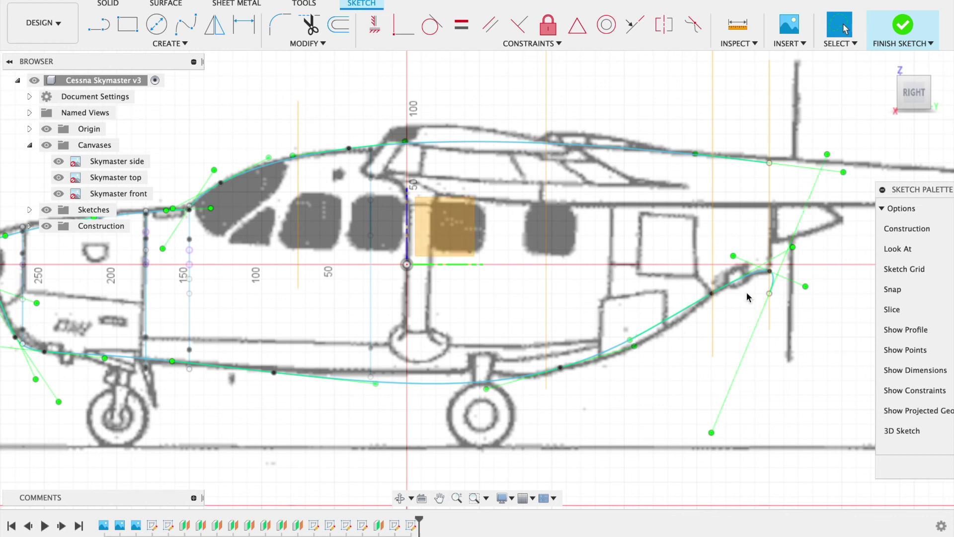
left_click(310, 25)
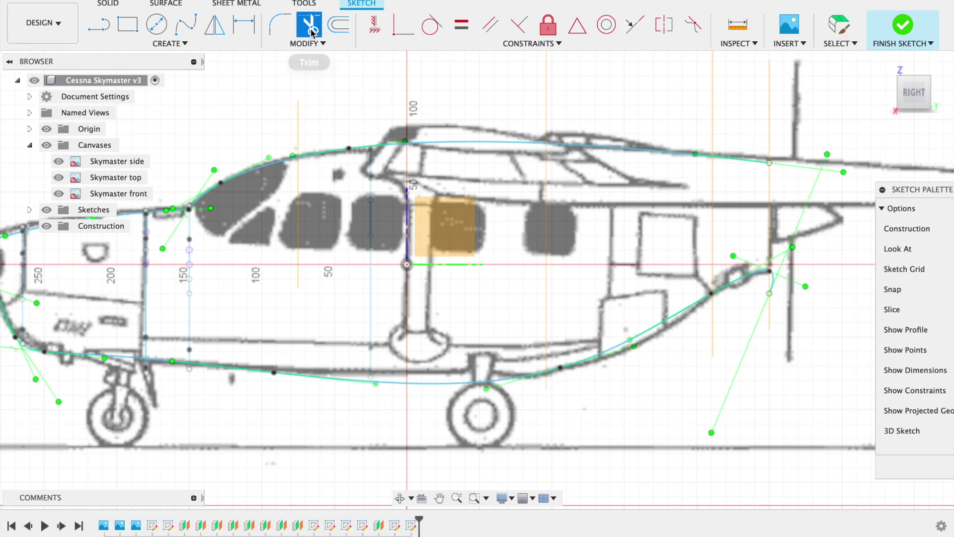
Step: Trim away the old belly spline and redraw it from nose, along the belly, up to the tail
left_click(771, 290)
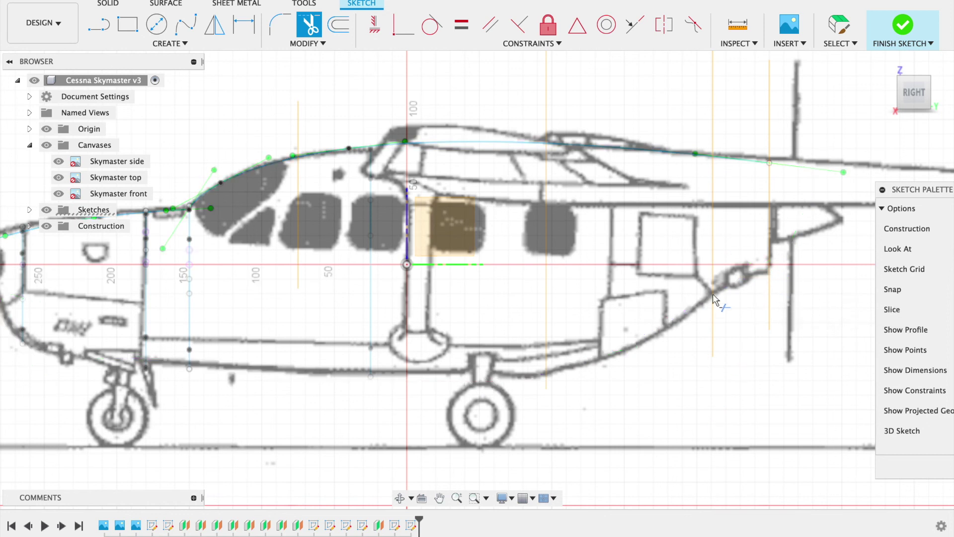
middle_click_drag(490, 382, 574, 363)
left_click(185, 33)
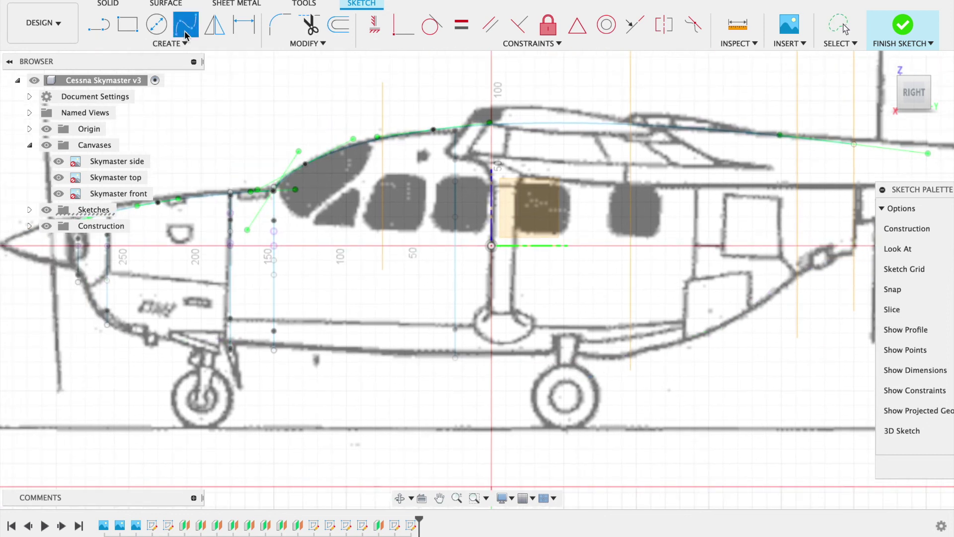
left_click(75, 264)
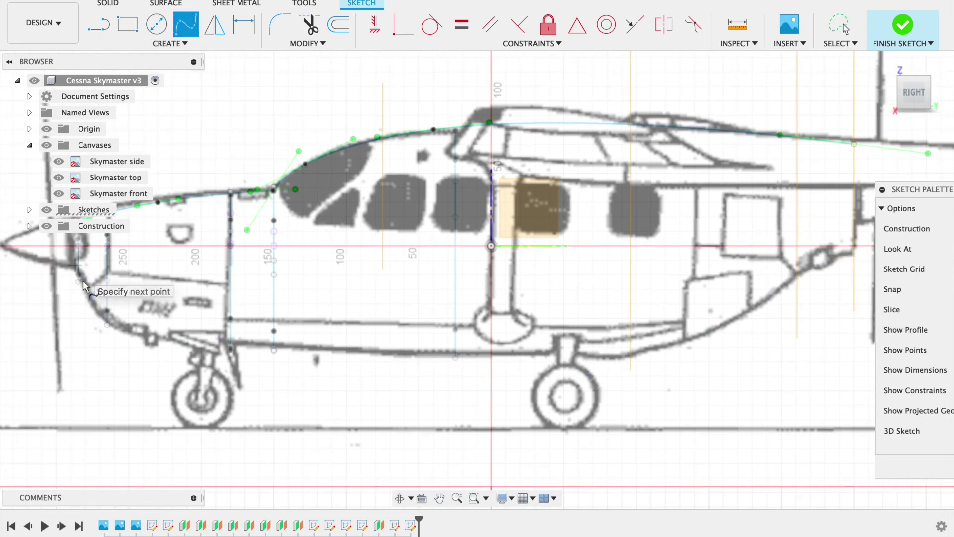
left_click(99, 313)
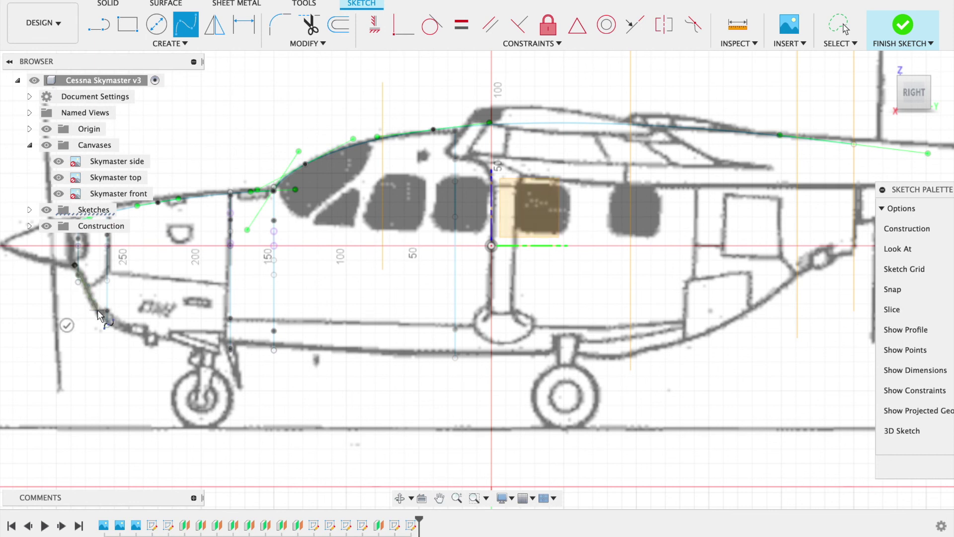
left_click(151, 338)
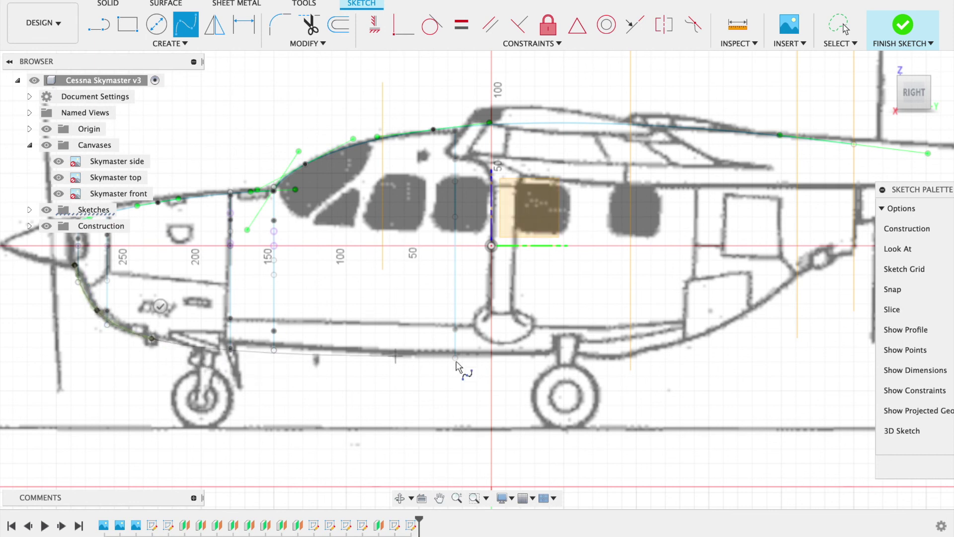
left_click(543, 357)
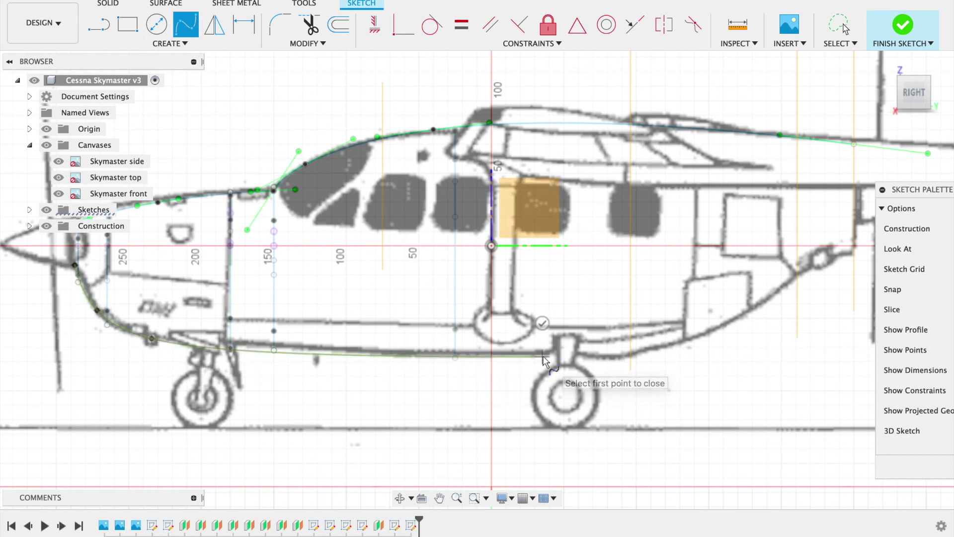
left_click(739, 318)
left_click(796, 274)
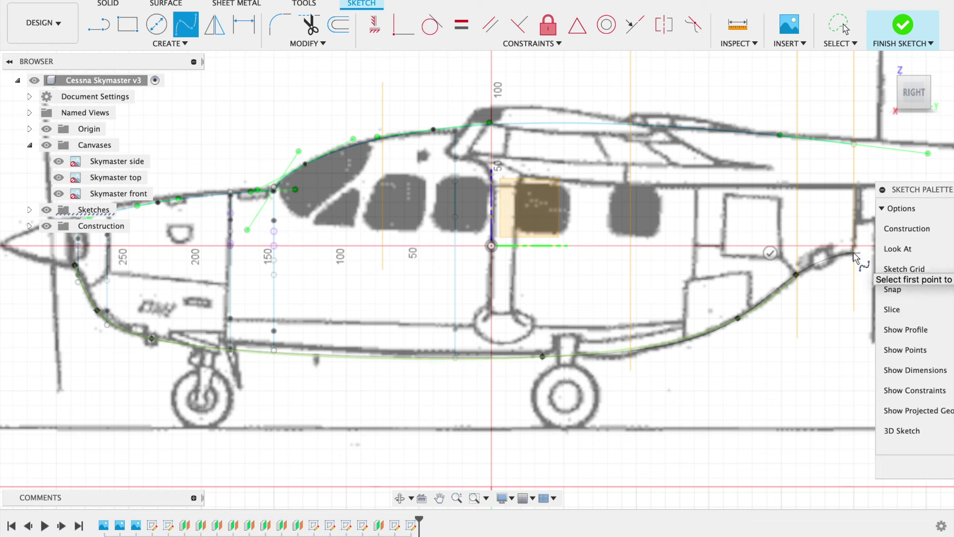
left_click(857, 287)
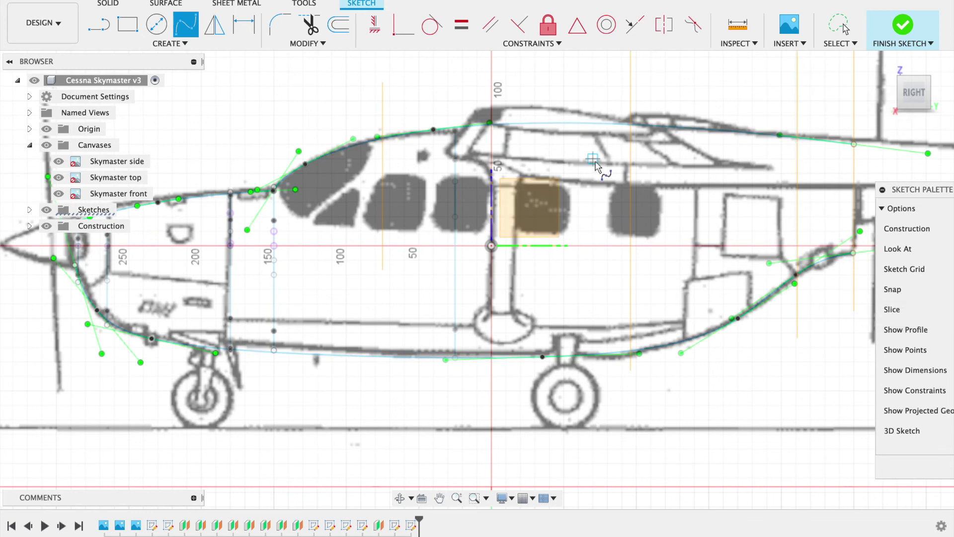
scroll(516, 313, "down", 2)
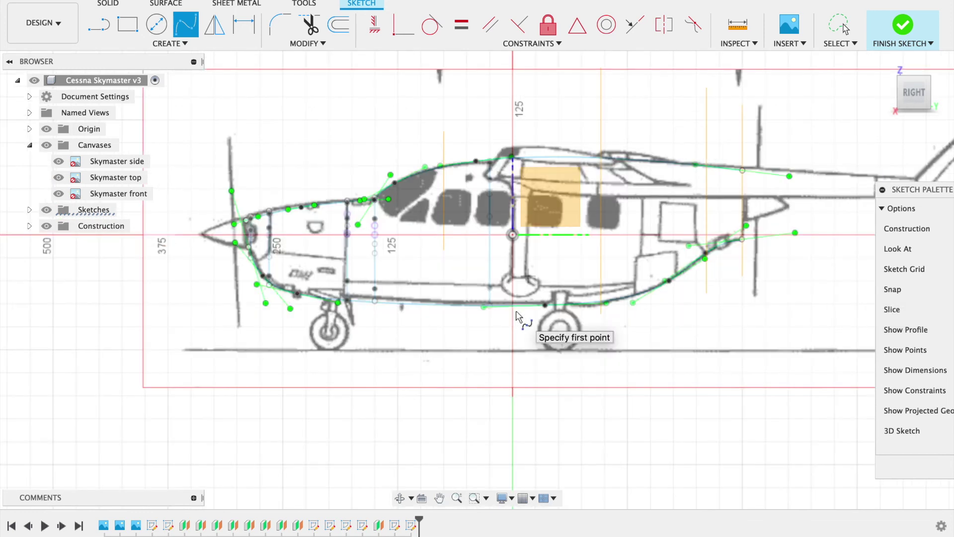